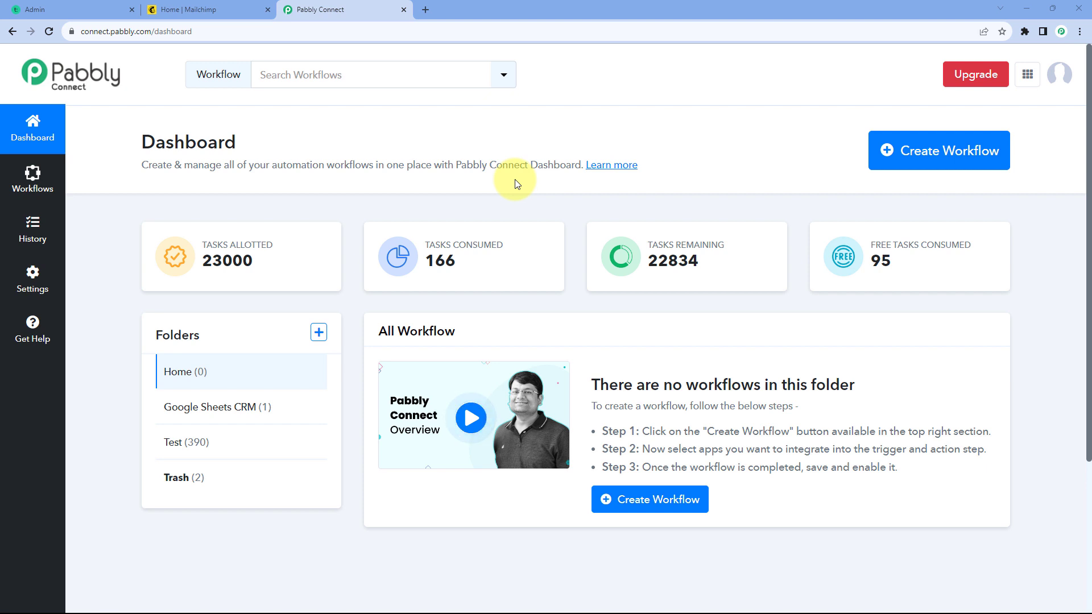
Step: Create a new workflow named "Teachable to Mailchimp"
{"action": "left_click", "coordinate": [949, 158]}
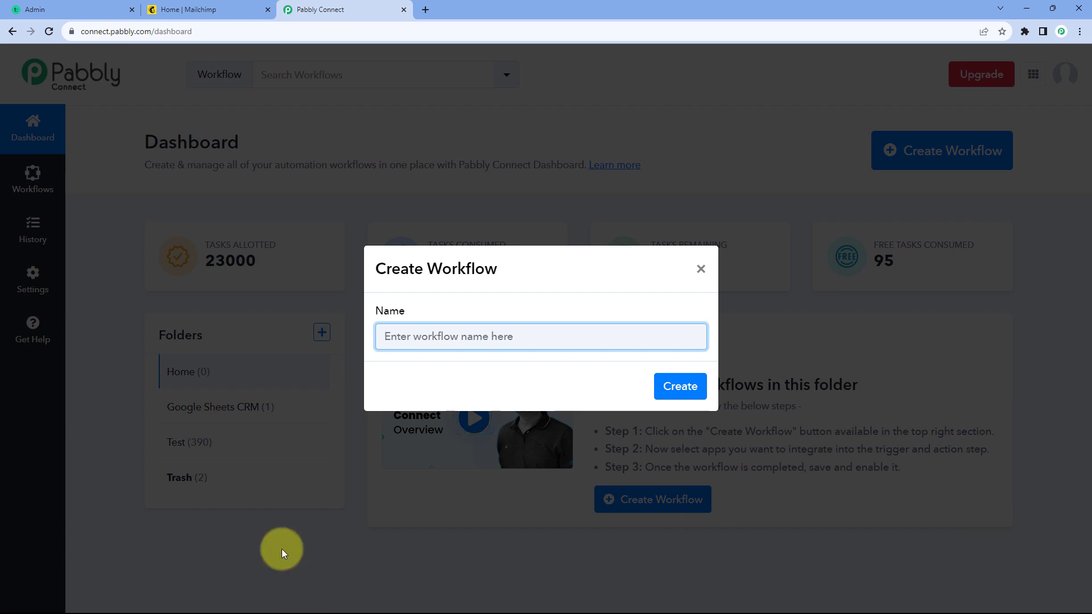
{"action": "type", "text": "Teach"}
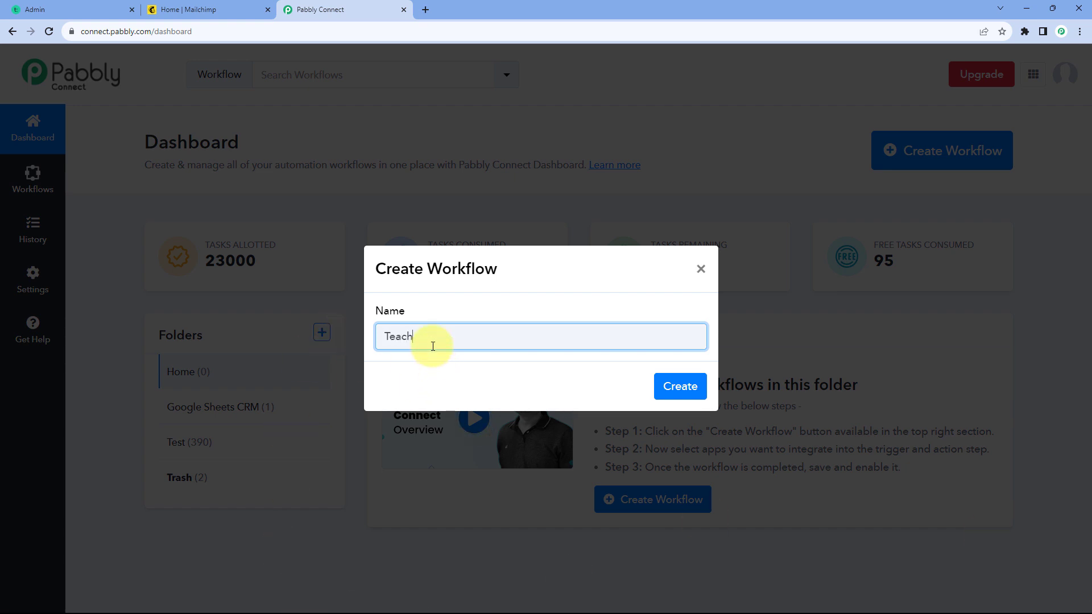
{"action": "type", "text": "able to Mailchimp"}
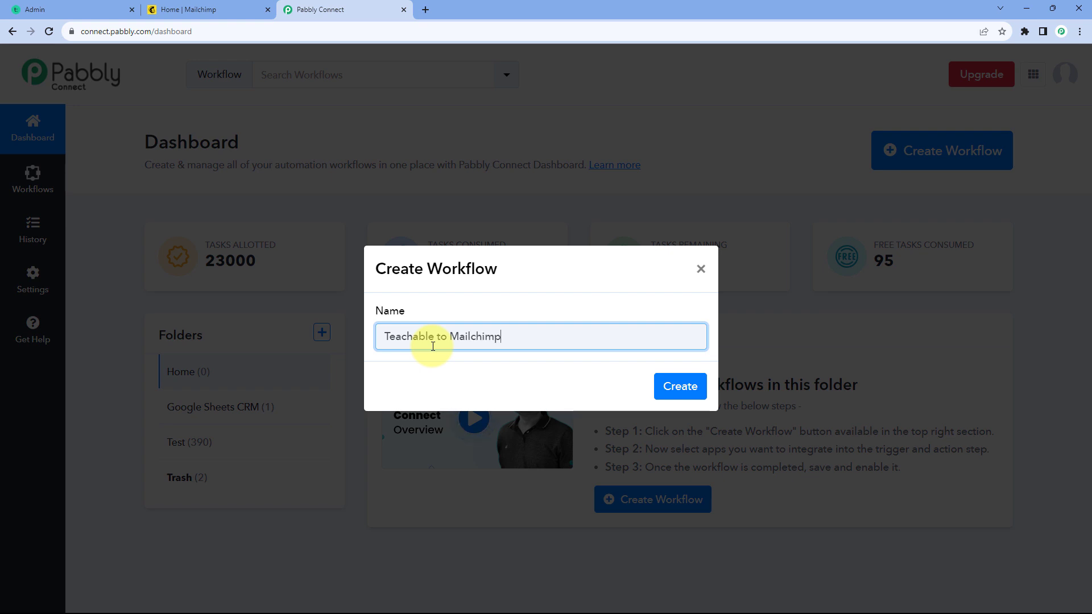
{"action": "left_click", "coordinate": [663, 395]}
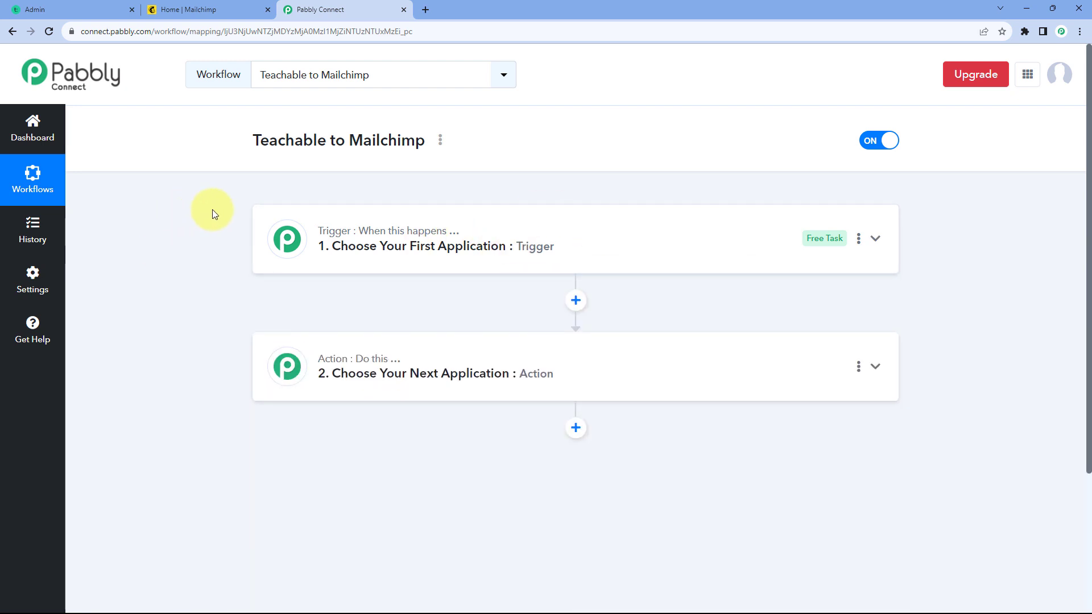
Step: Expand the workflow's trigger step to show its choice of apps
{"action": "scroll", "coordinate": [212, 212], "scroll_direction": "down", "scroll_amount": 1}
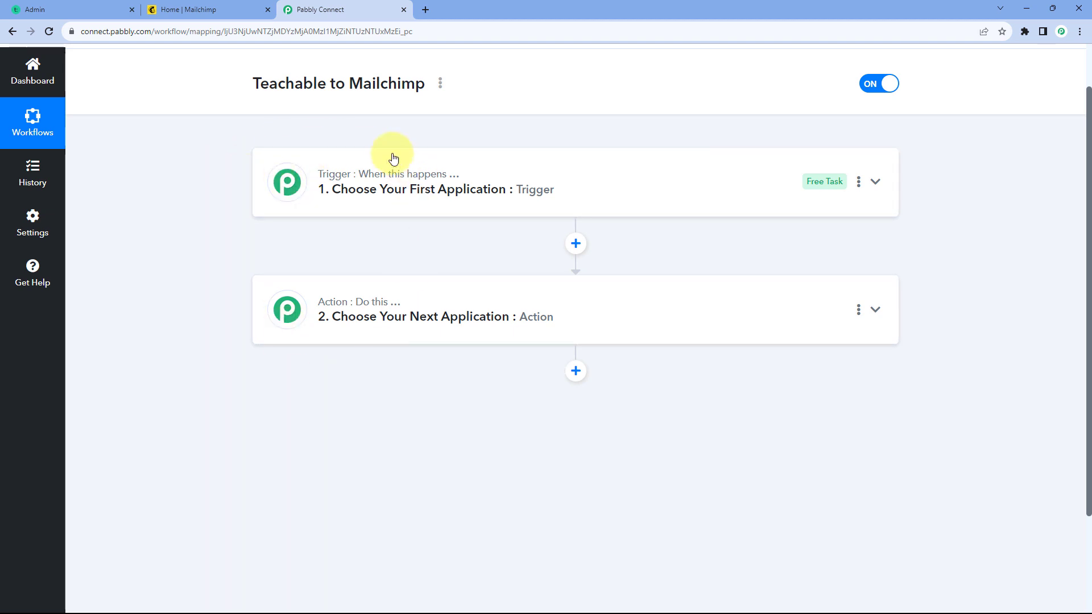
{"action": "mouse_move", "coordinate": [400, 184]}
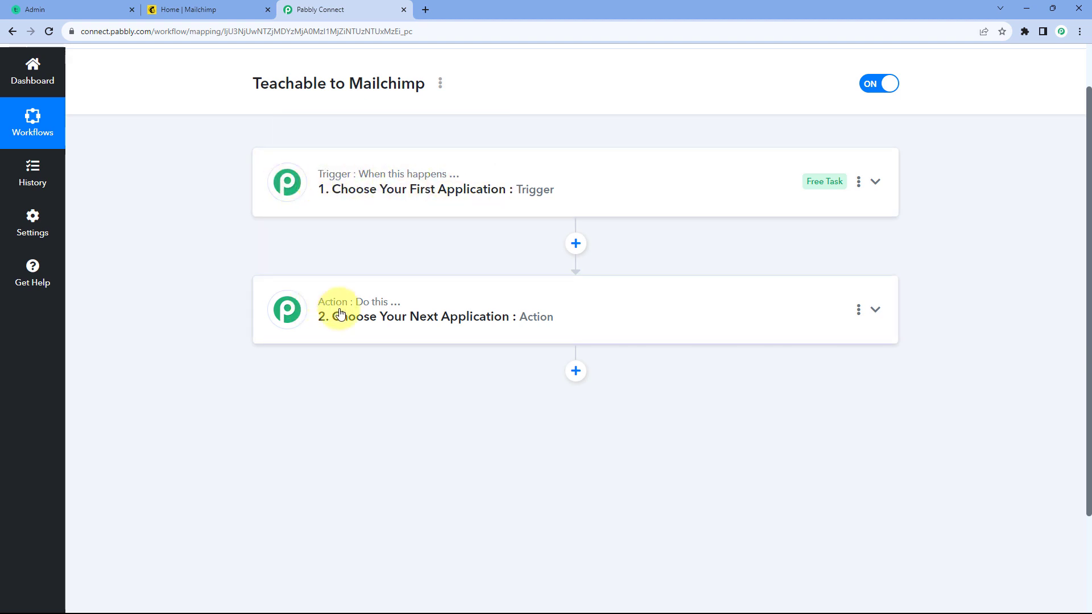
{"action": "left_click", "coordinate": [438, 186]}
{"action": "scroll", "coordinate": [203, 268], "scroll_direction": "down", "scroll_amount": 1}
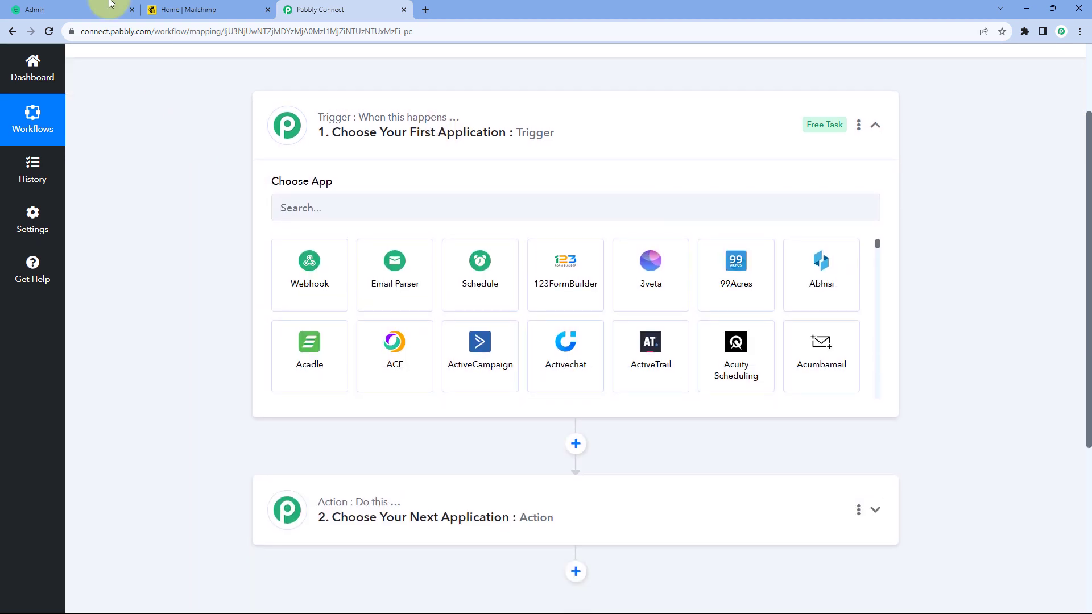
{"action": "left_click", "coordinate": [85, 9]}
{"action": "scroll", "coordinate": [202, 162], "scroll_direction": "down", "scroll_amount": 1}
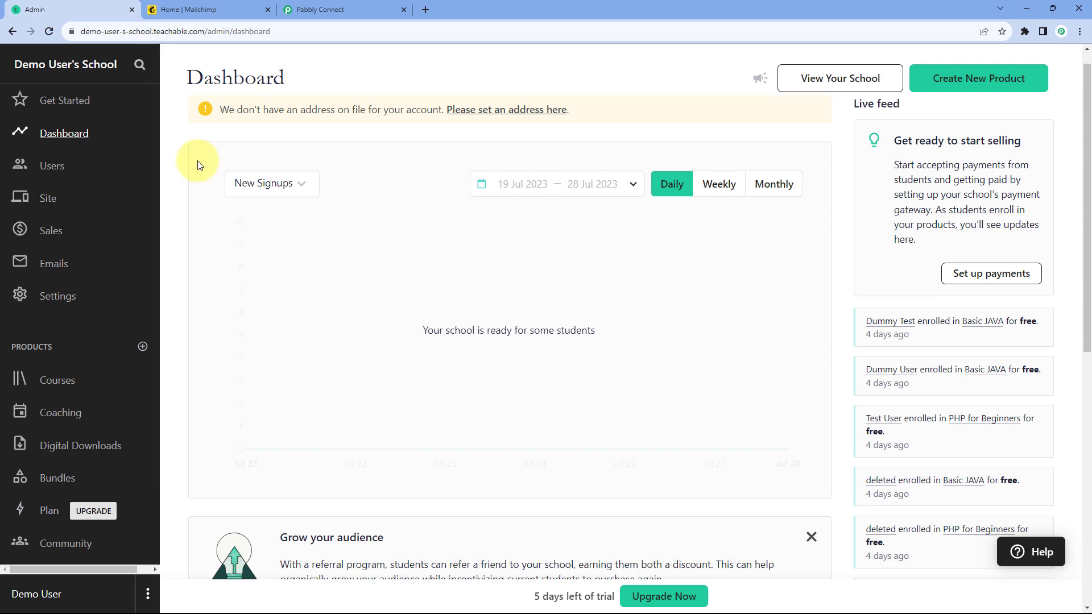
{"action": "left_click", "coordinate": [335, 9]}
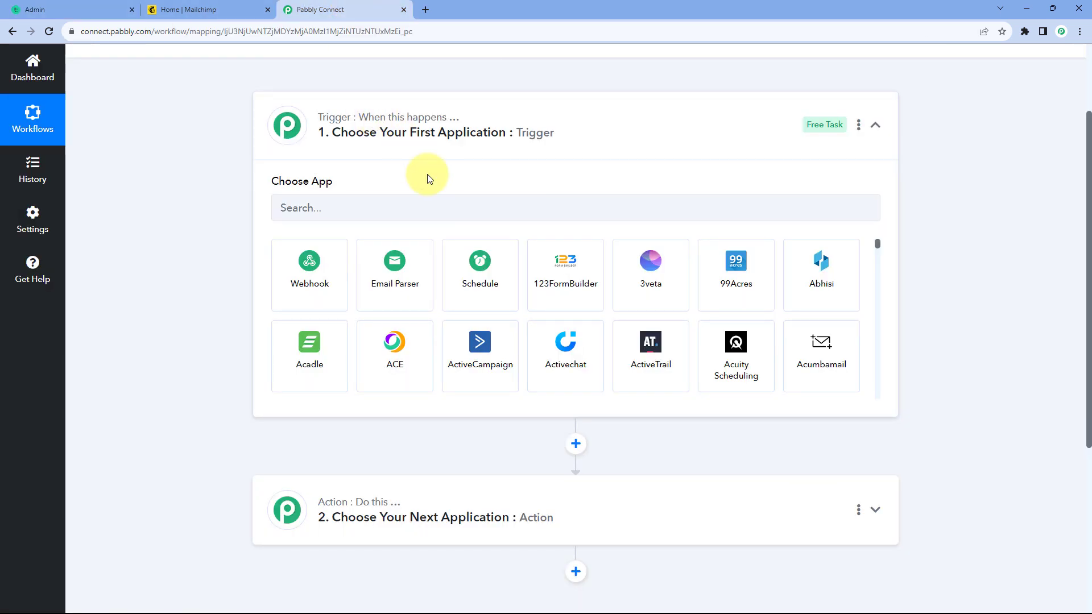
{"action": "left_click", "coordinate": [106, 6]}
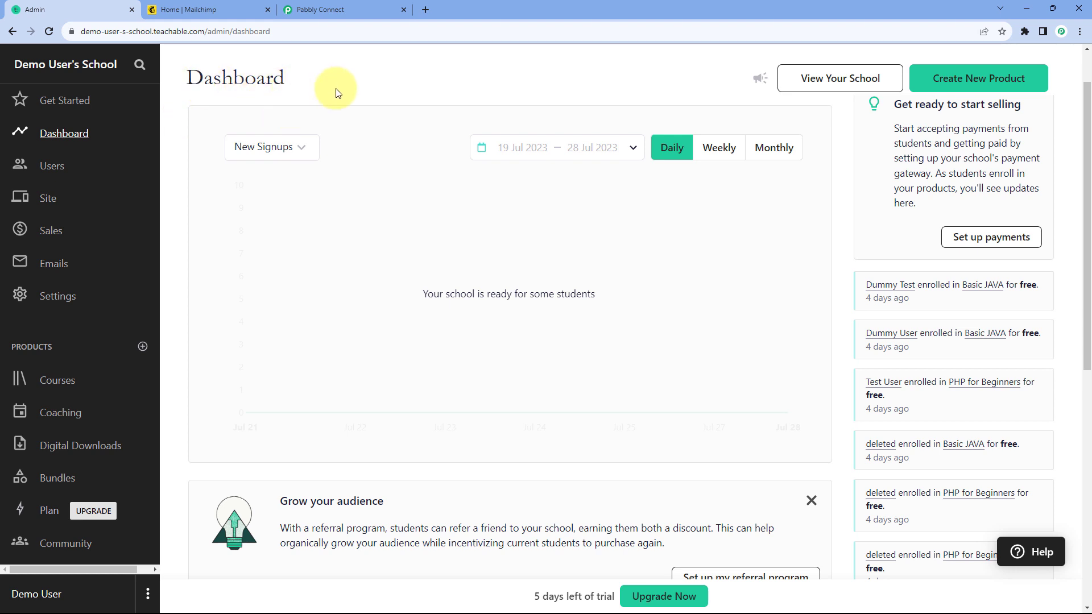
{"action": "left_click", "coordinate": [359, 8]}
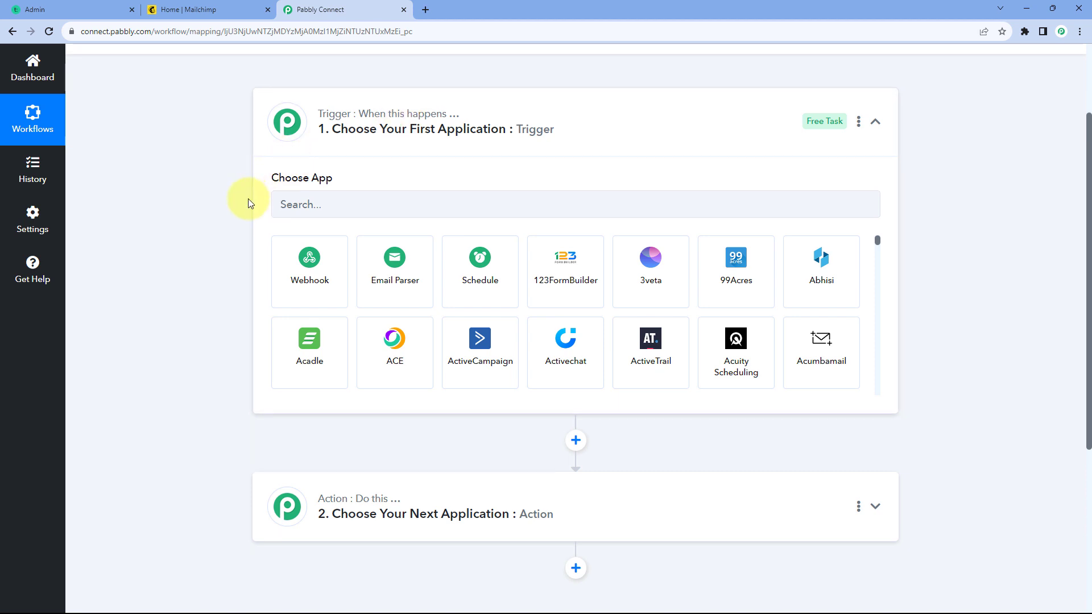
{"action": "scroll", "coordinate": [248, 199], "scroll_direction": "down", "scroll_amount": 2}
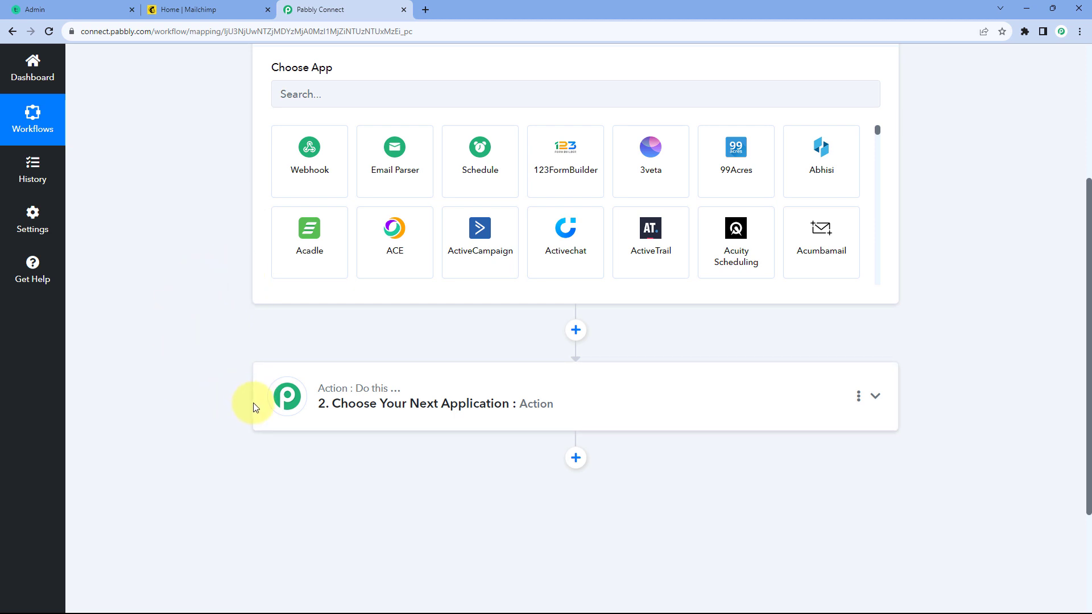
{"action": "scroll", "coordinate": [231, 372], "scroll_direction": "up", "scroll_amount": 2}
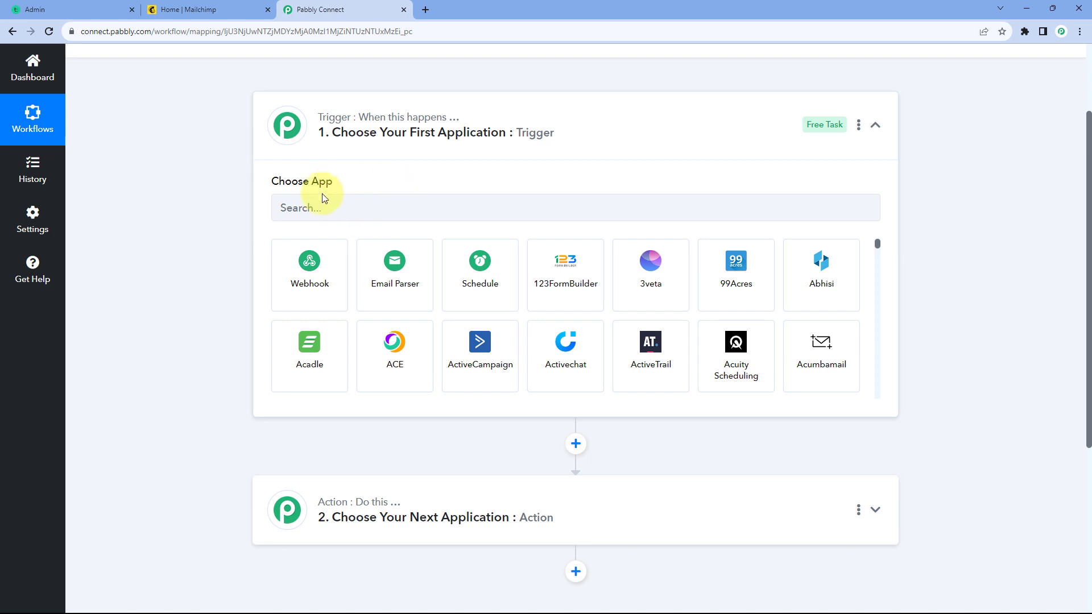
Step: Set Teachable as the trigger app with New Enrollment as the trigger event
{"action": "type", "text": "Teach"}
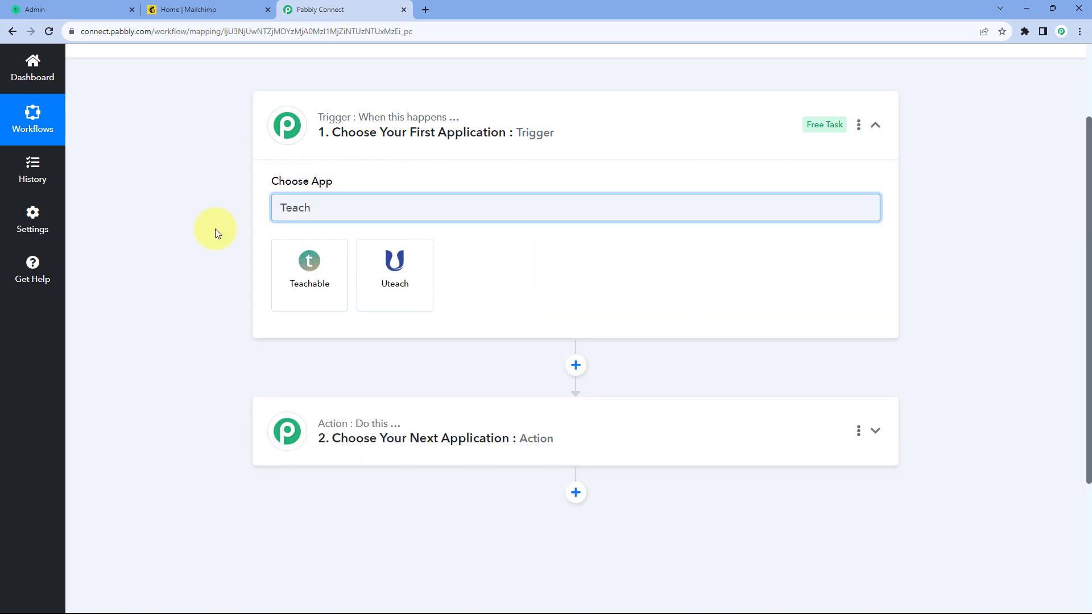
{"action": "left_click", "coordinate": [336, 284]}
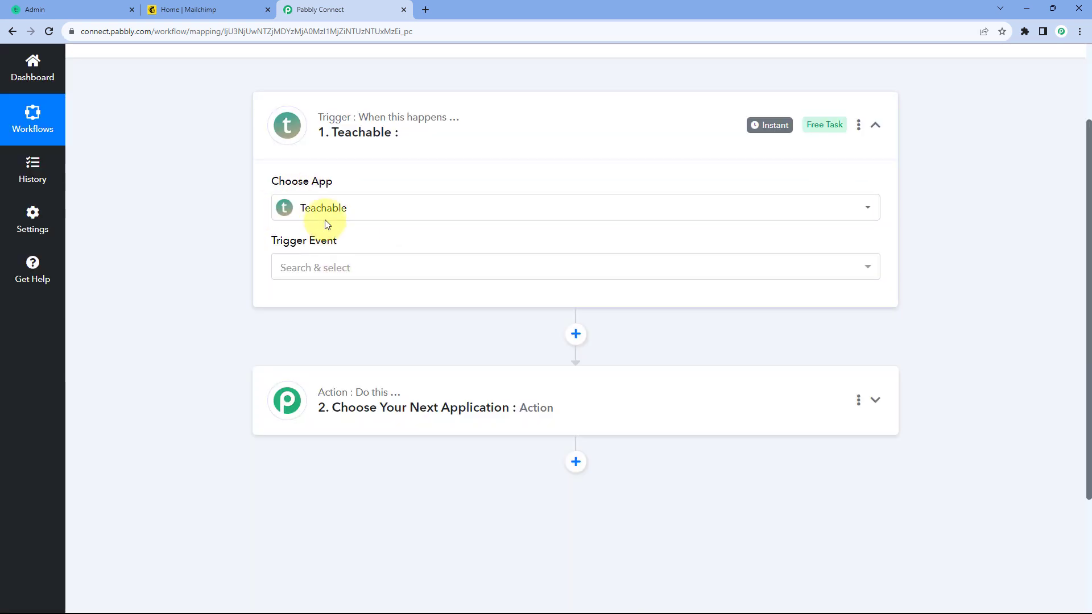
{"action": "left_click", "coordinate": [371, 260]}
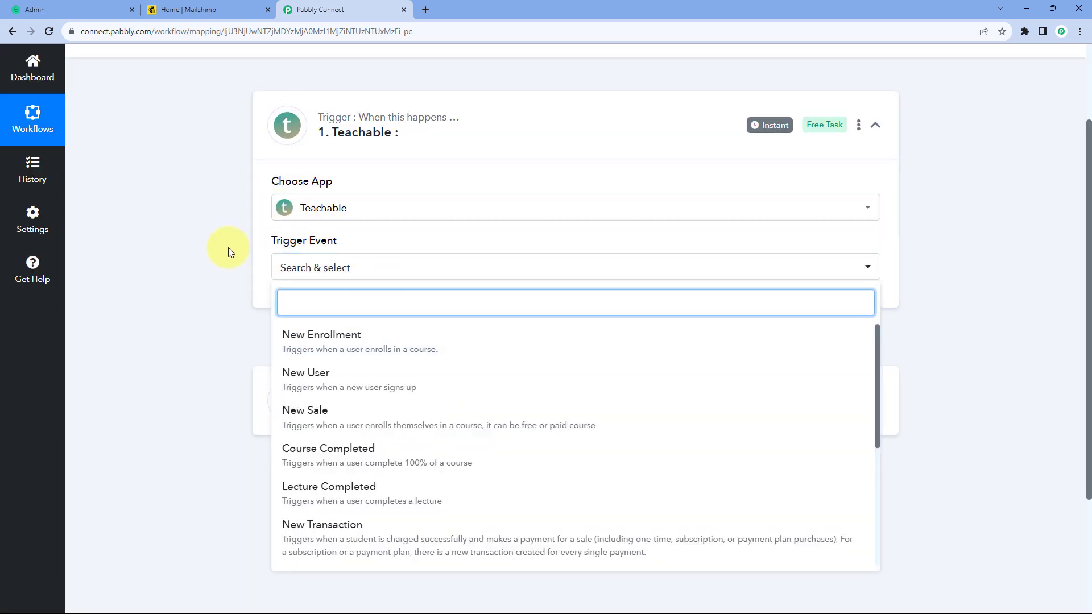
{"action": "scroll", "coordinate": [245, 250], "scroll_direction": "down", "scroll_amount": 1}
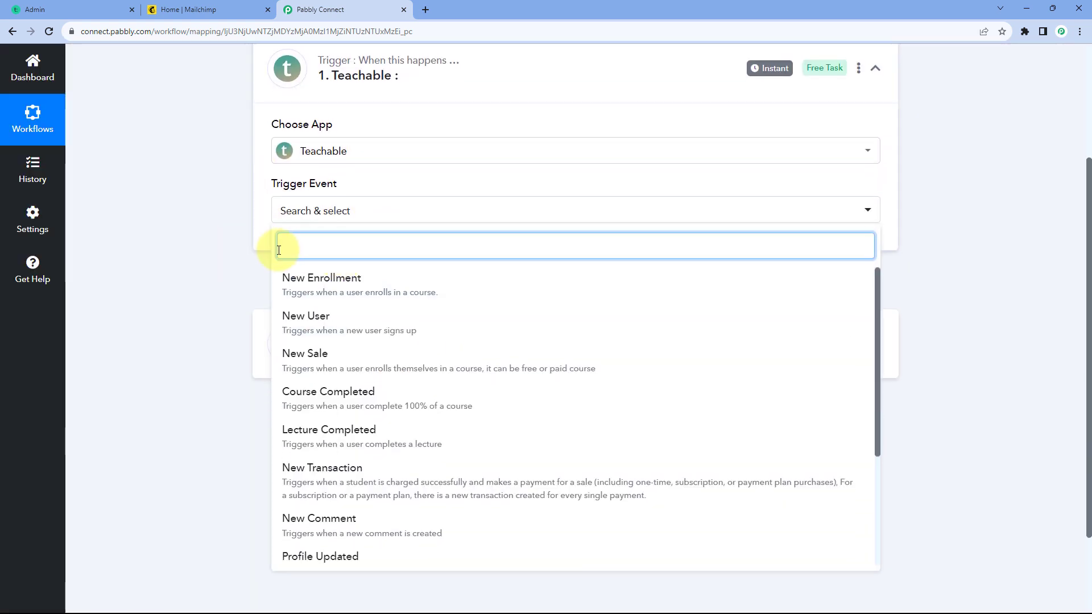
{"action": "left_click", "coordinate": [354, 284]}
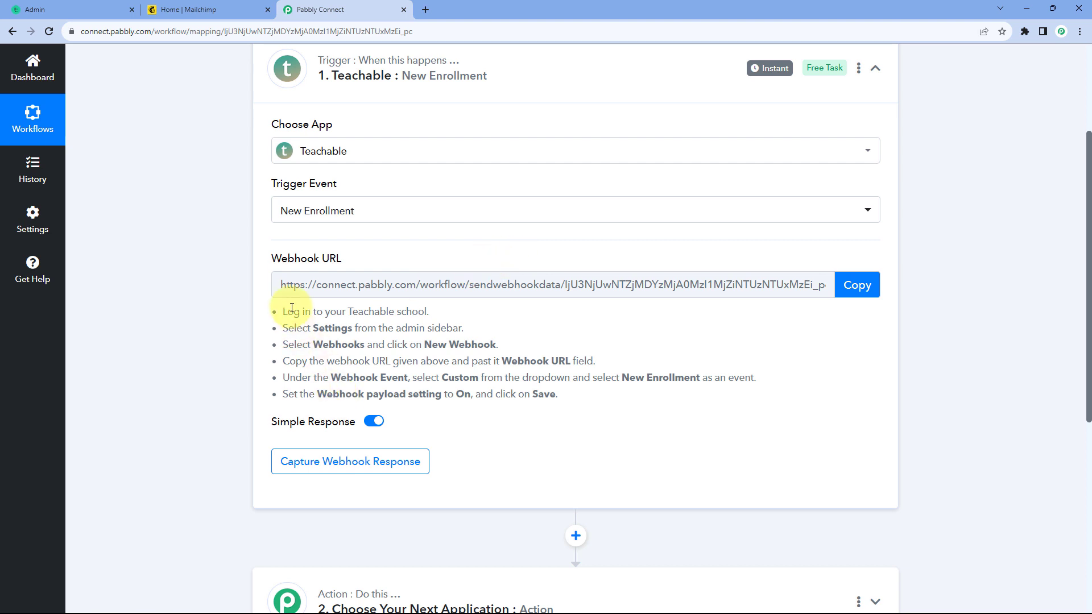
Step: Review the Teachable setup instructions and copy the trigger's webhook URL
{"action": "left_click_drag", "start_coordinate": [280, 311], "coordinate": [495, 409]}
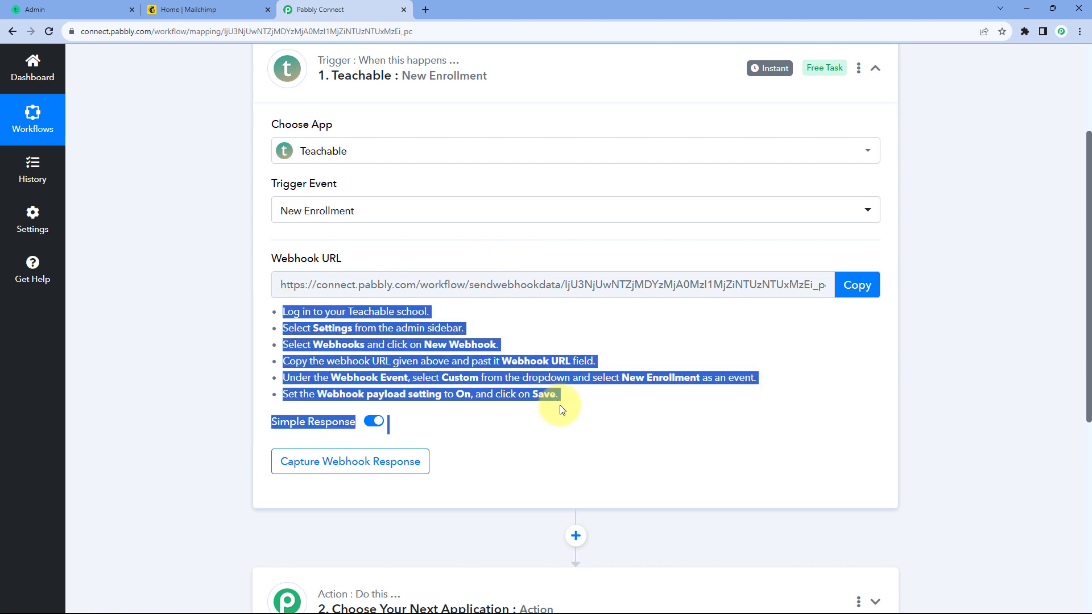
{"action": "left_click", "coordinate": [554, 337]}
{"action": "left_click", "coordinate": [869, 285]}
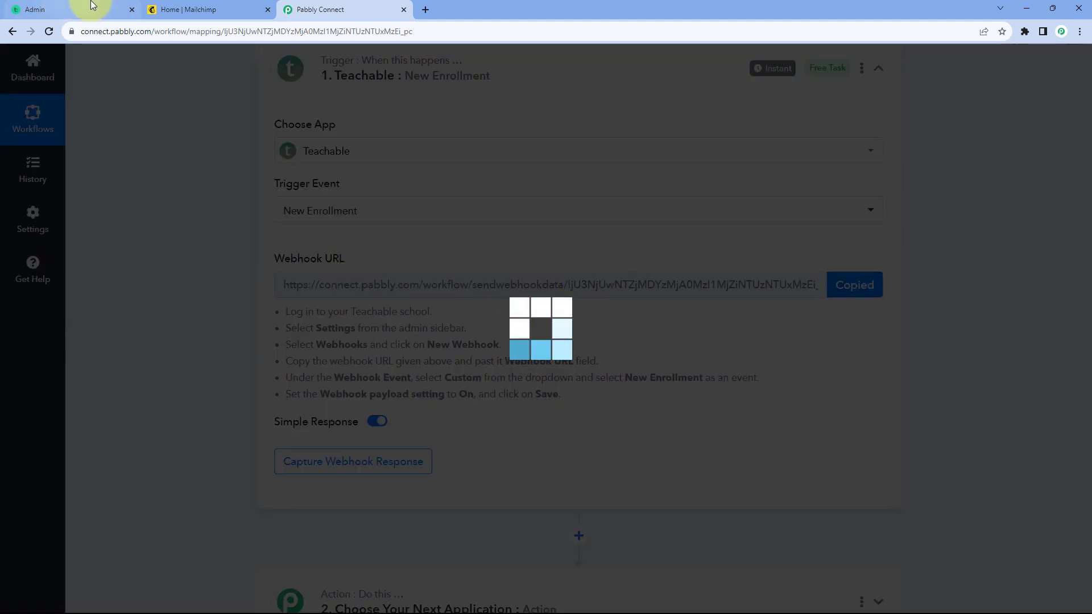
Step: Switch to the Teachable school admin and start adding a new webhook in its settings
{"action": "left_click", "coordinate": [107, 10]}
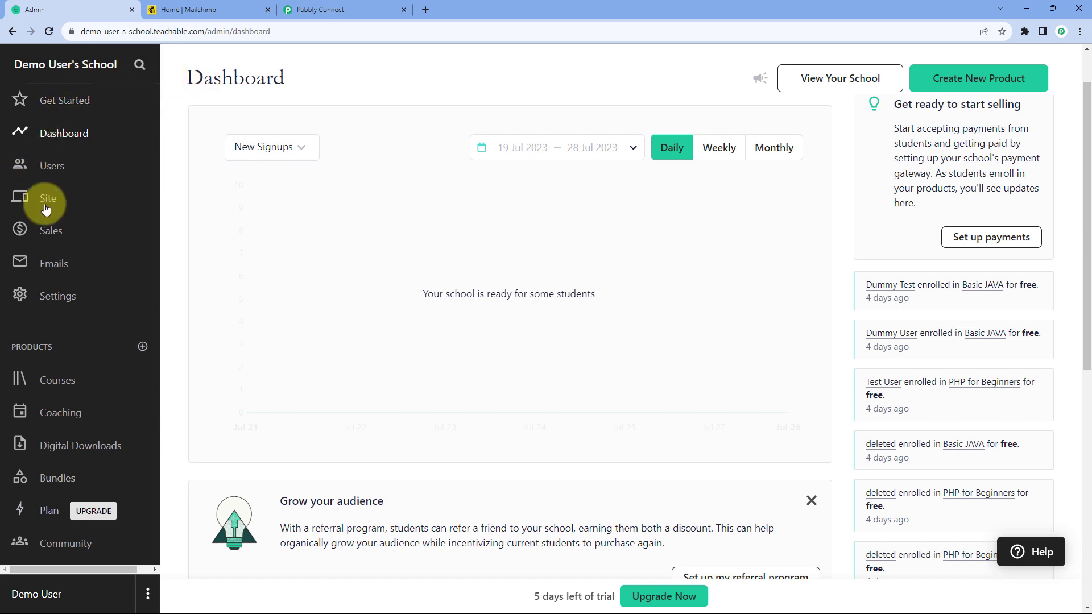
{"action": "left_click", "coordinate": [52, 300]}
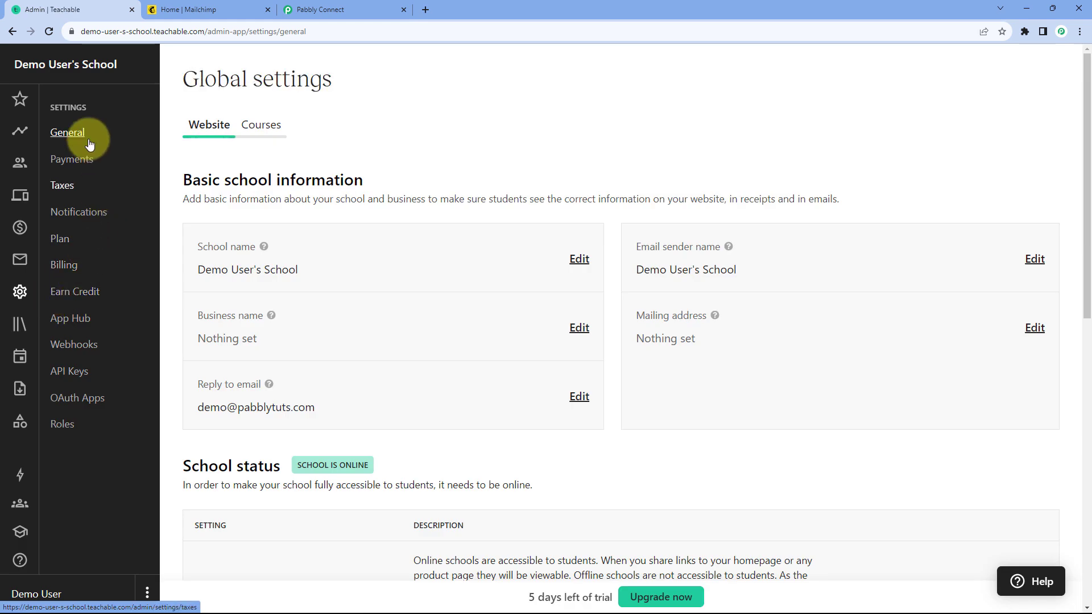
{"action": "left_click", "coordinate": [73, 349]}
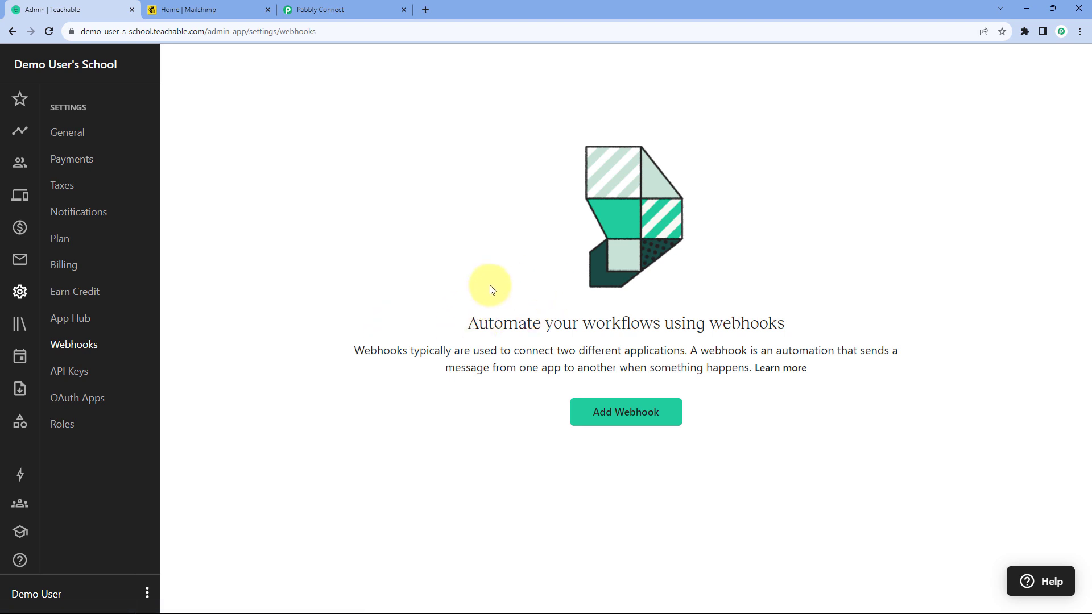
{"action": "left_click", "coordinate": [625, 415]}
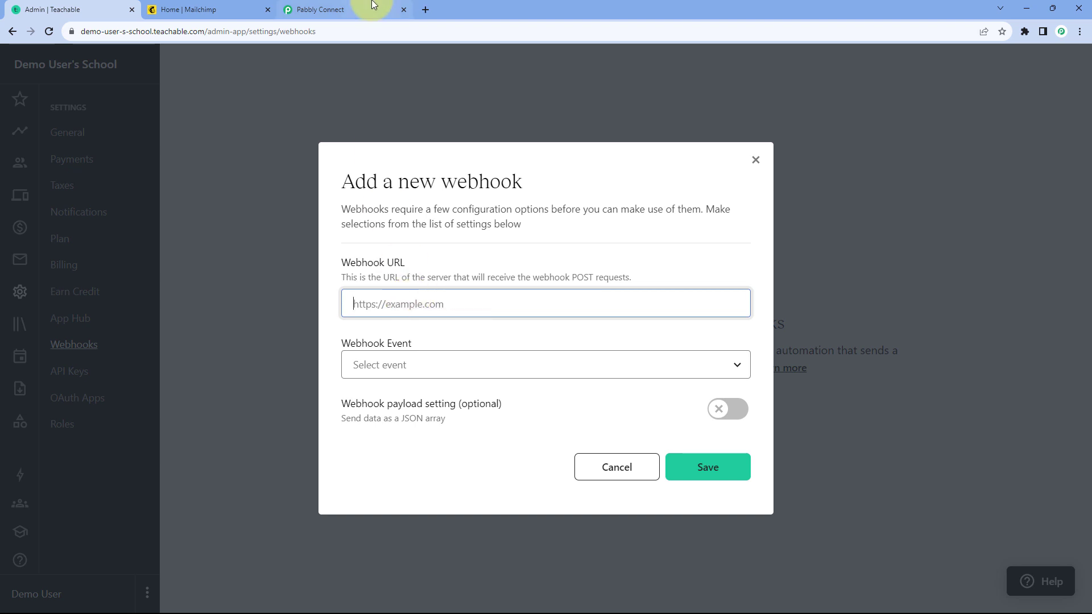
Step: Copy the trigger's webhook URL again from Pabbly Connect and paste it as the new Teachable webhook's URL
{"action": "left_click", "coordinate": [348, 8]}
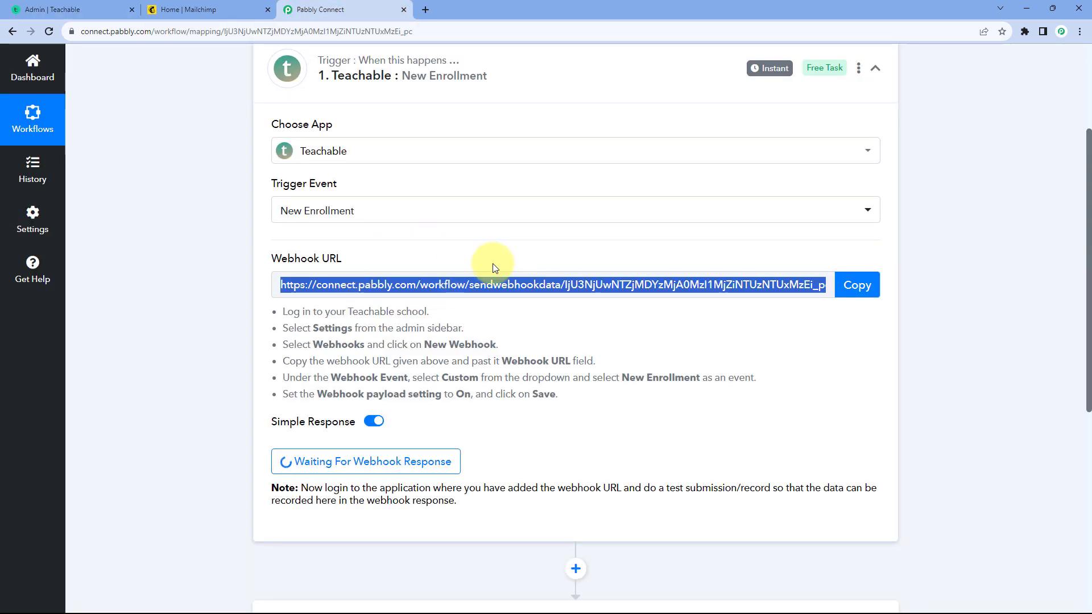
{"action": "left_click", "coordinate": [857, 285]}
{"action": "left_click", "coordinate": [109, 9]}
{"action": "right_click", "coordinate": [400, 306]}
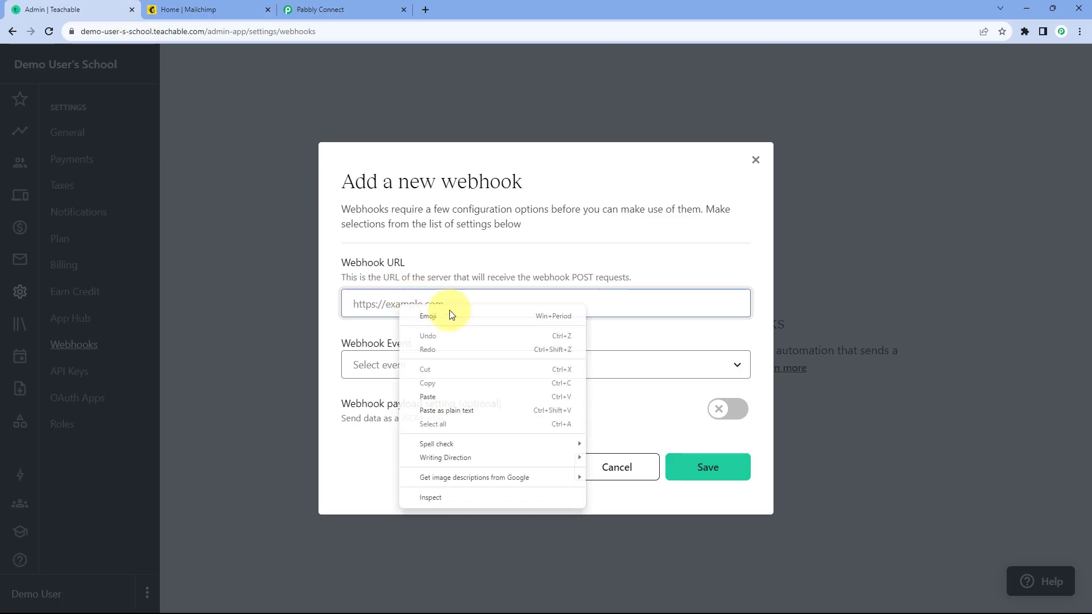
{"action": "left_click", "coordinate": [449, 396]}
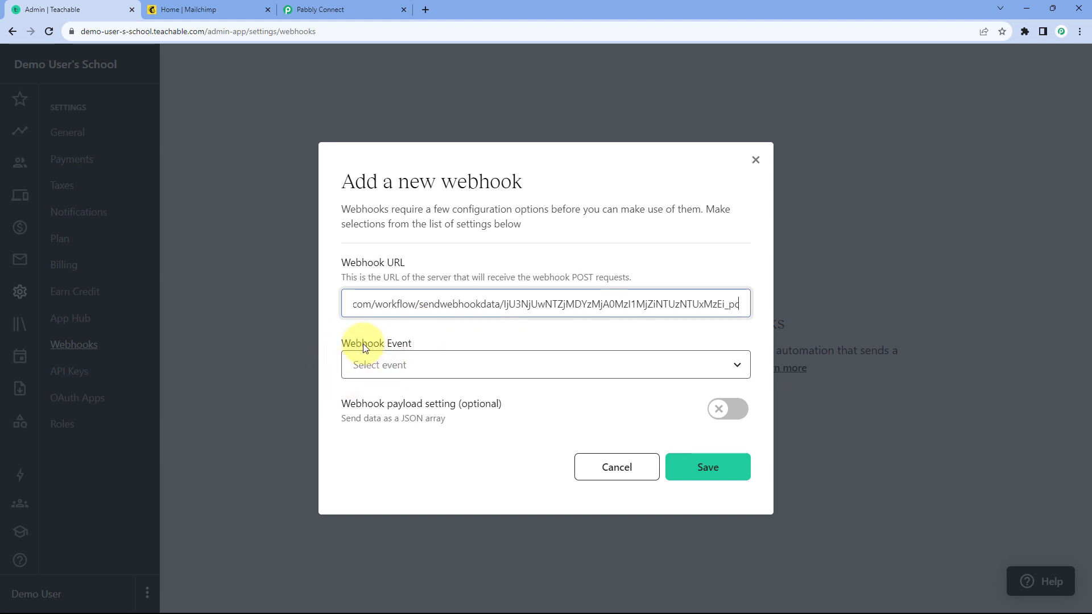
Step: Set the webhook event to Custom and select only the New Enrollment event
{"action": "left_click", "coordinate": [446, 370]}
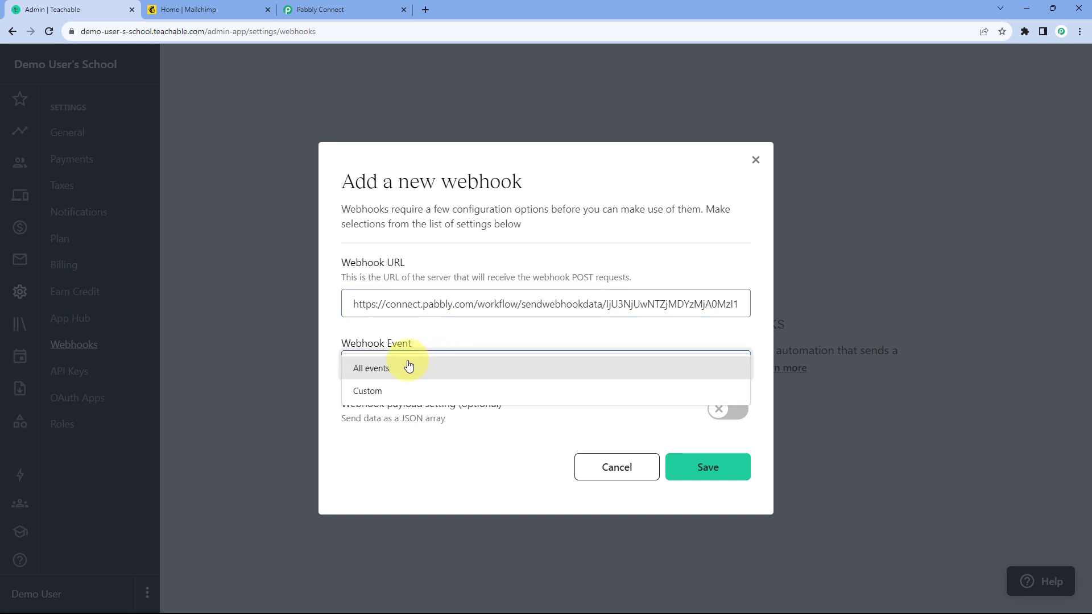
{"action": "left_click", "coordinate": [381, 395]}
{"action": "scroll", "coordinate": [345, 296], "scroll_direction": "down", "scroll_amount": 3}
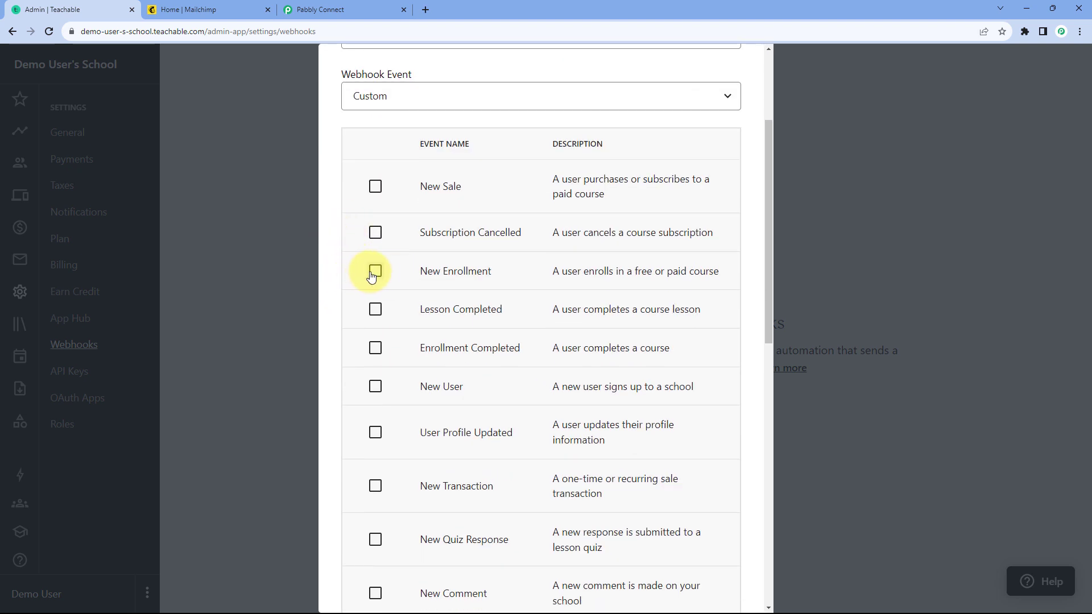
{"action": "left_click", "coordinate": [376, 273]}
Step: Enable the webhook payload setting that sends data as a JSON array and save the webhook
{"action": "scroll", "coordinate": [354, 272], "scroll_direction": "down", "scroll_amount": 10}
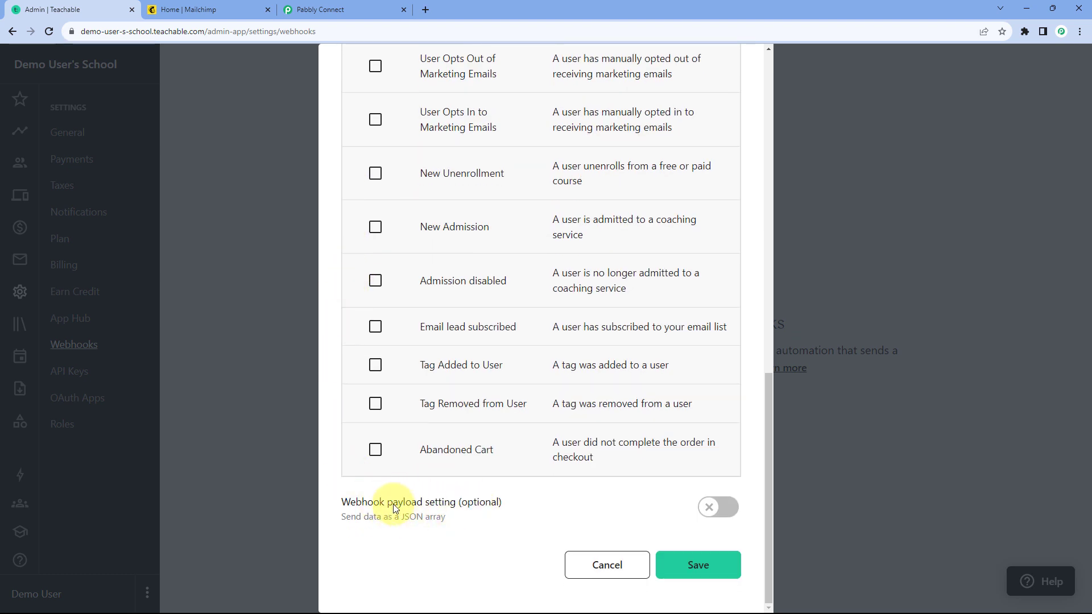
{"action": "left_click", "coordinate": [713, 514]}
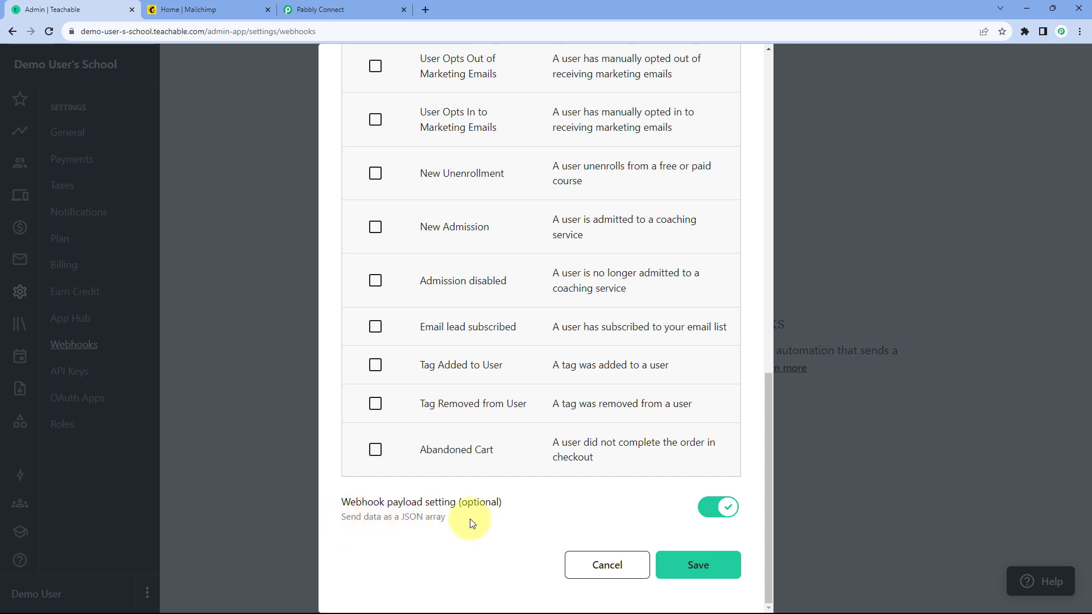
{"action": "left_click", "coordinate": [693, 569]}
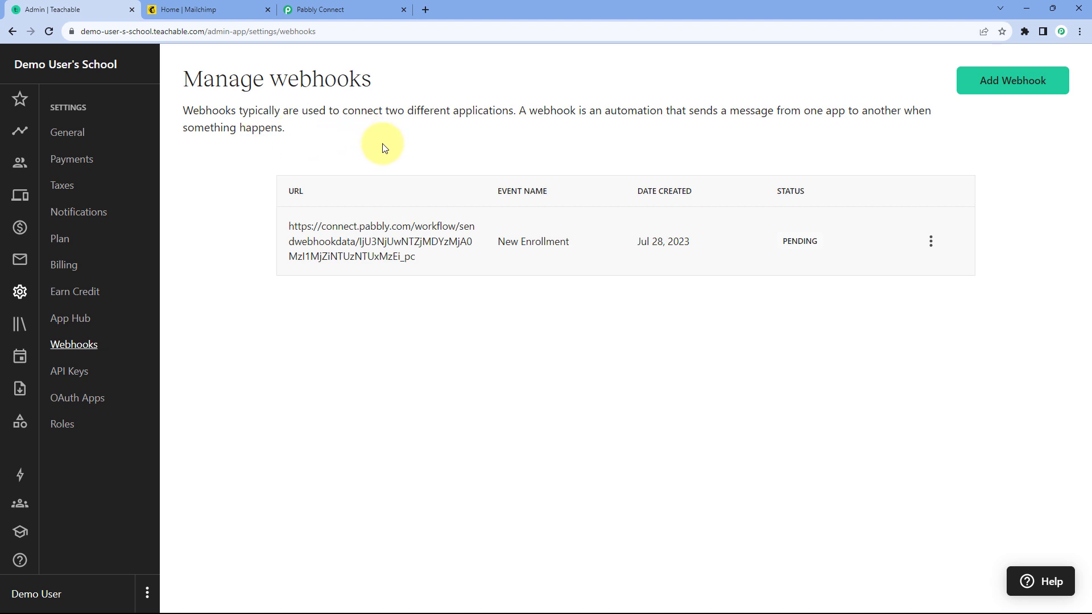
Step: Check the trigger's webhook capture status in Pabbly Connect, and return to the Teachable admin
{"action": "left_click", "coordinate": [360, 8]}
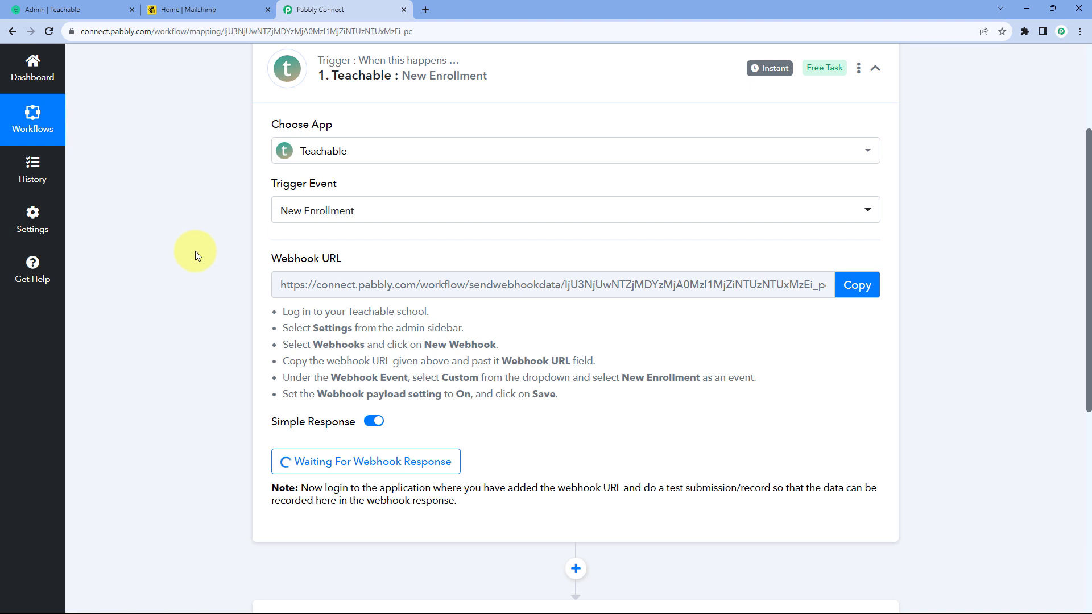
{"action": "scroll", "coordinate": [196, 251], "scroll_direction": "down", "scroll_amount": 2}
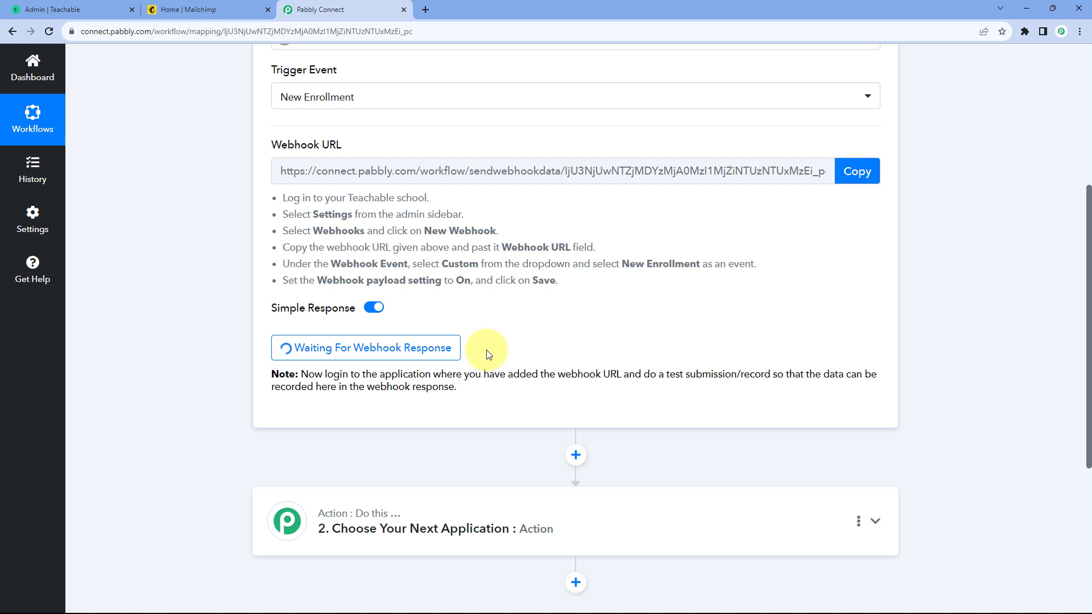
{"action": "left_click", "coordinate": [80, 10]}
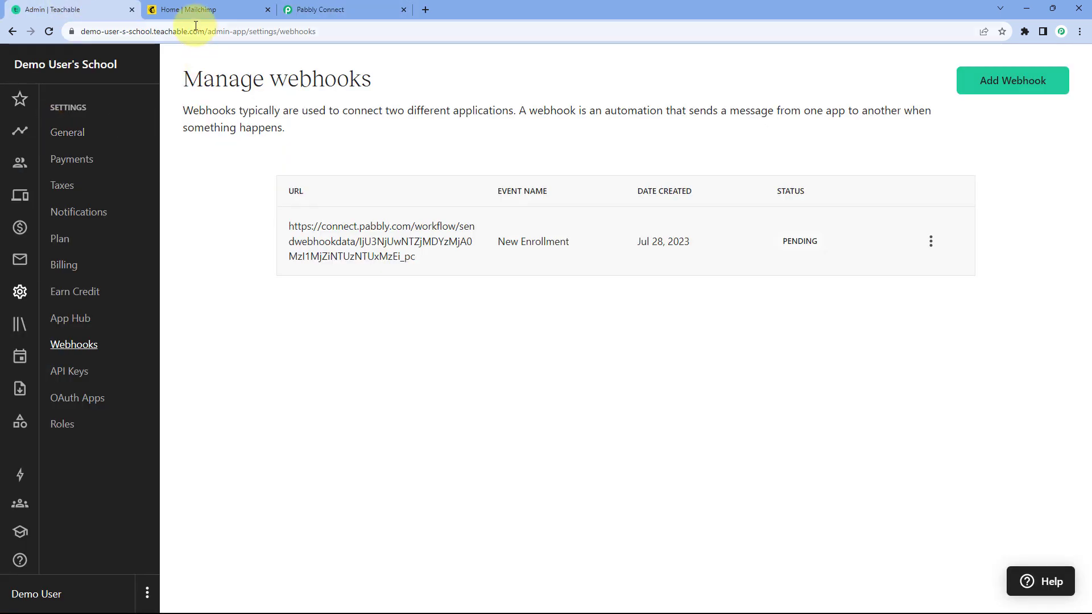
Step: Copy the Teachable school's base URL, open it in a new incognito window, and go to the student sign-up form
{"action": "left_click_drag", "start_coordinate": [206, 29], "coordinate": [53, 29]}
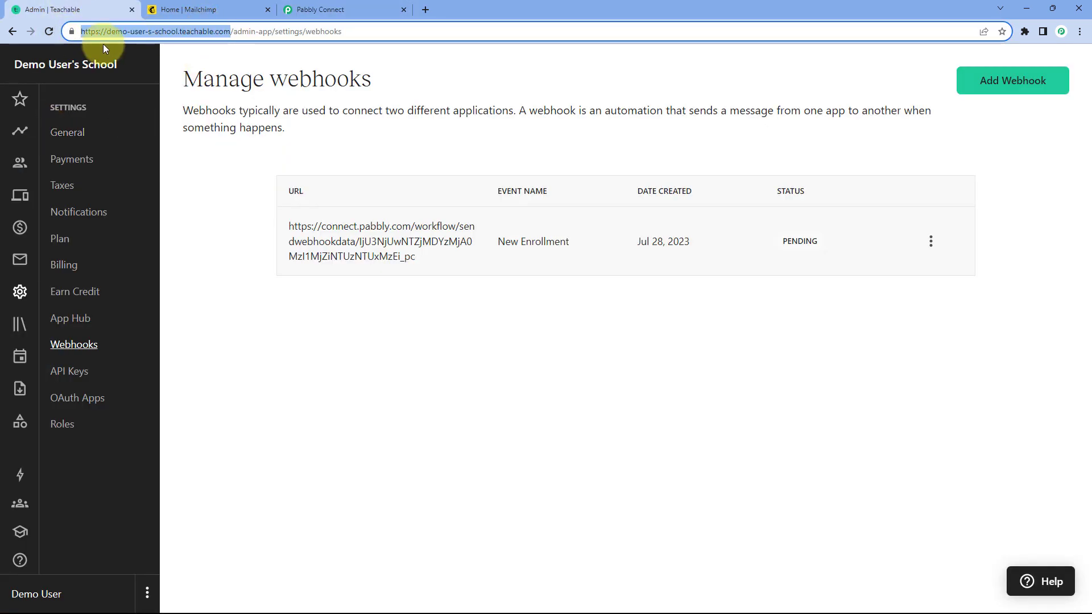
{"action": "key", "text": "ctrl+c"}
{"action": "key", "text": "ctrl+shift+n"}
{"action": "key", "text": "ctrl+v"}
{"action": "key", "text": "Return"}
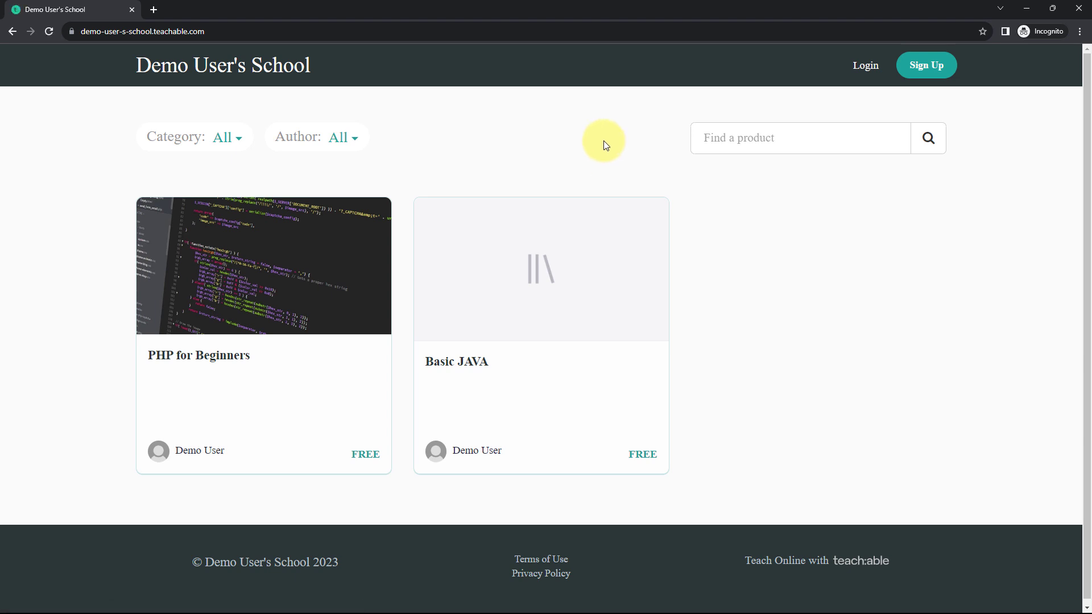
{"action": "left_click", "coordinate": [931, 69]}
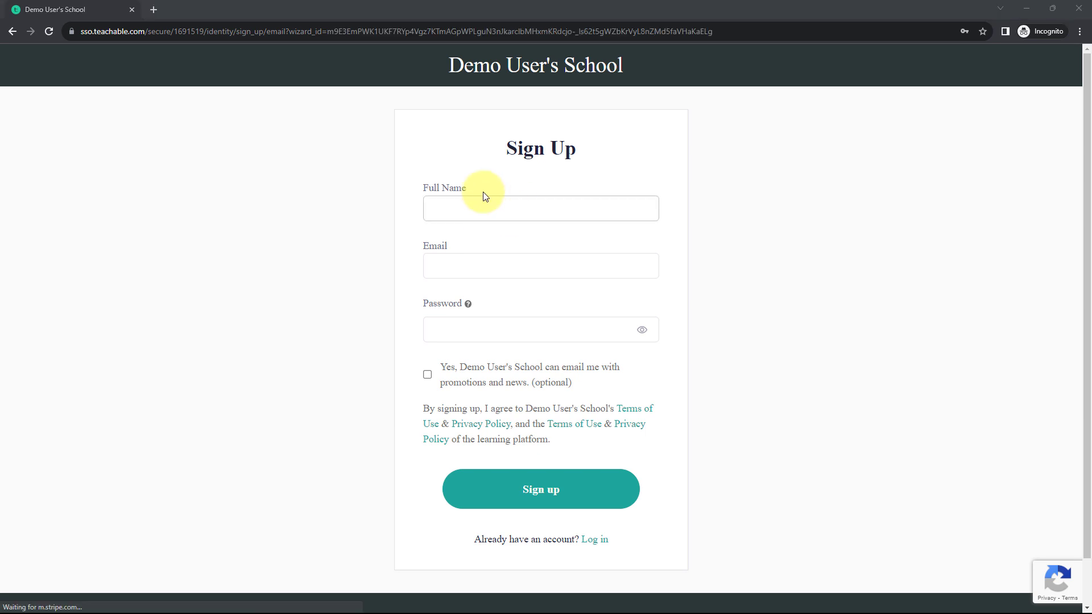
Step: Sign up a test student with a full name, email and account password, opting in to promotional emails
{"action": "left_click", "coordinate": [483, 212]}
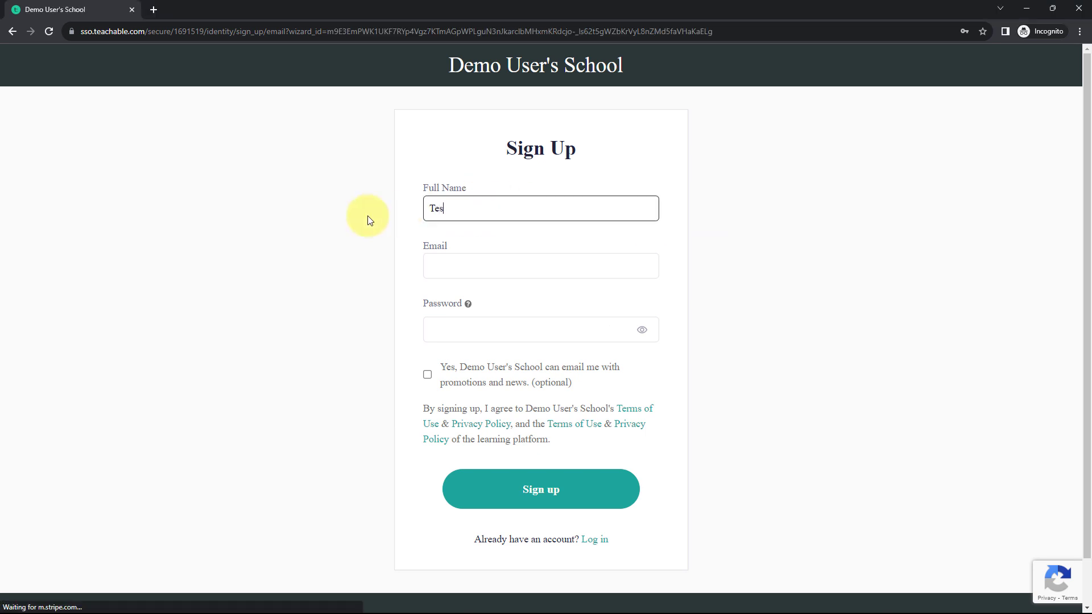
{"action": "key", "text": "Tab"}
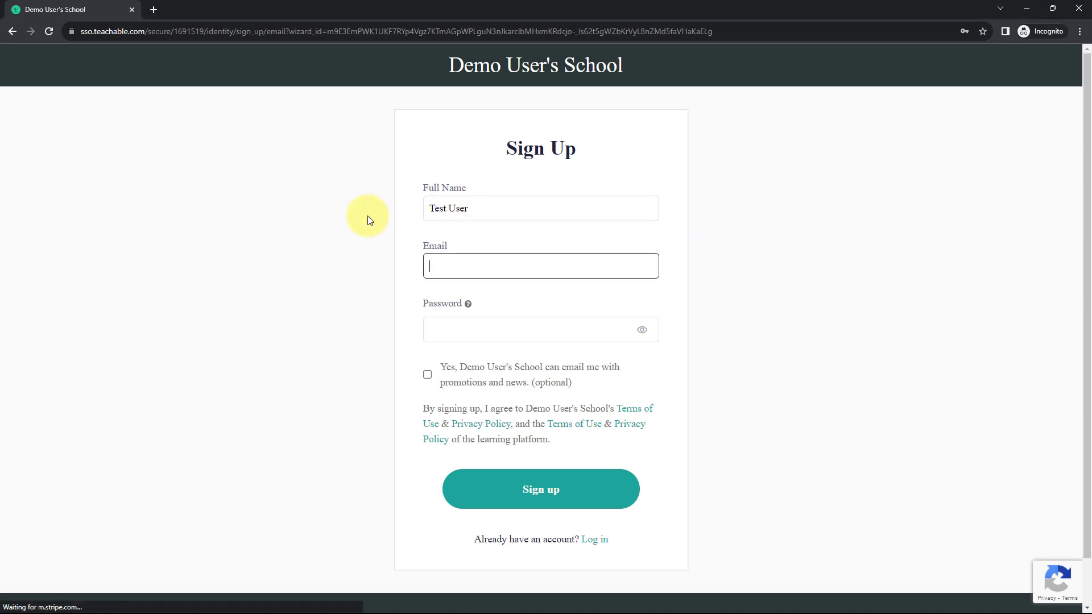
{"action": "key", "text": "Tab"}
{"action": "type", "text": "password"}
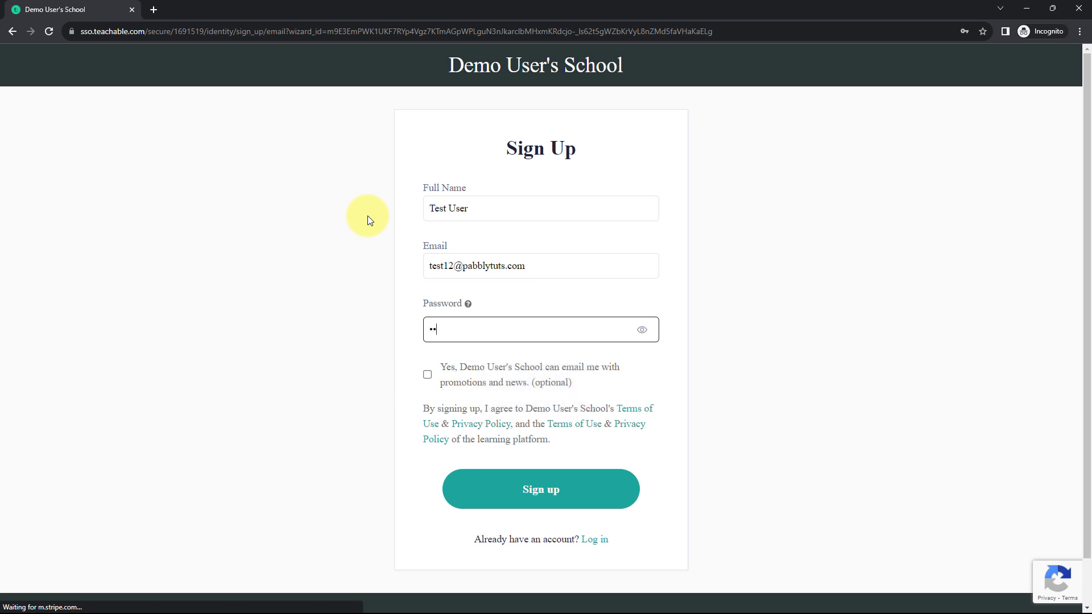
{"action": "left_click", "coordinate": [428, 374]}
{"action": "left_click", "coordinate": [548, 492]}
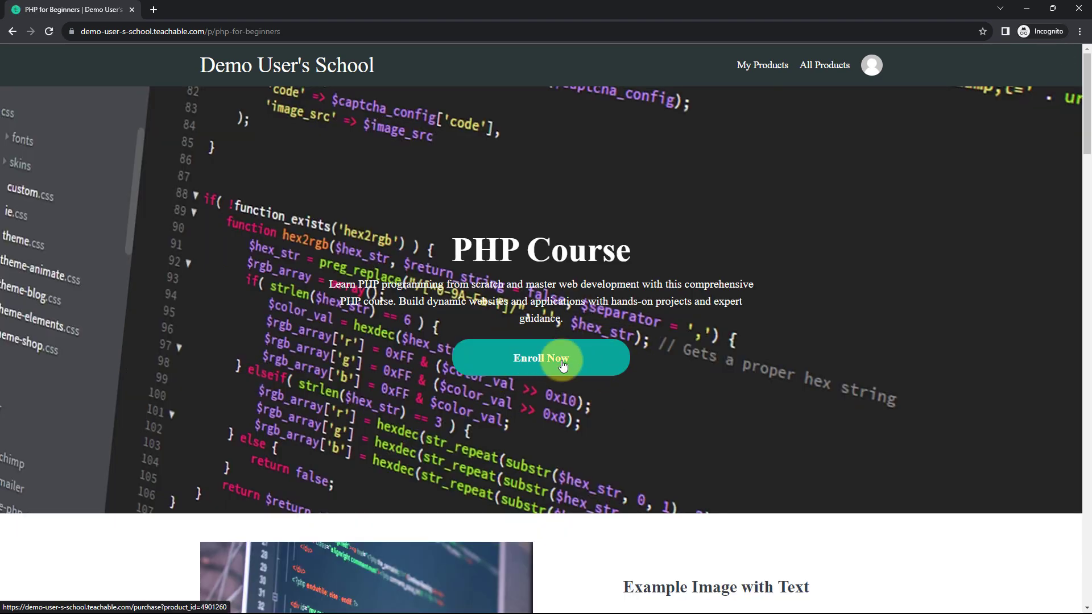
Step: Enroll the test student in the PHP for Beginners course and start the course
{"action": "left_click", "coordinate": [541, 364]}
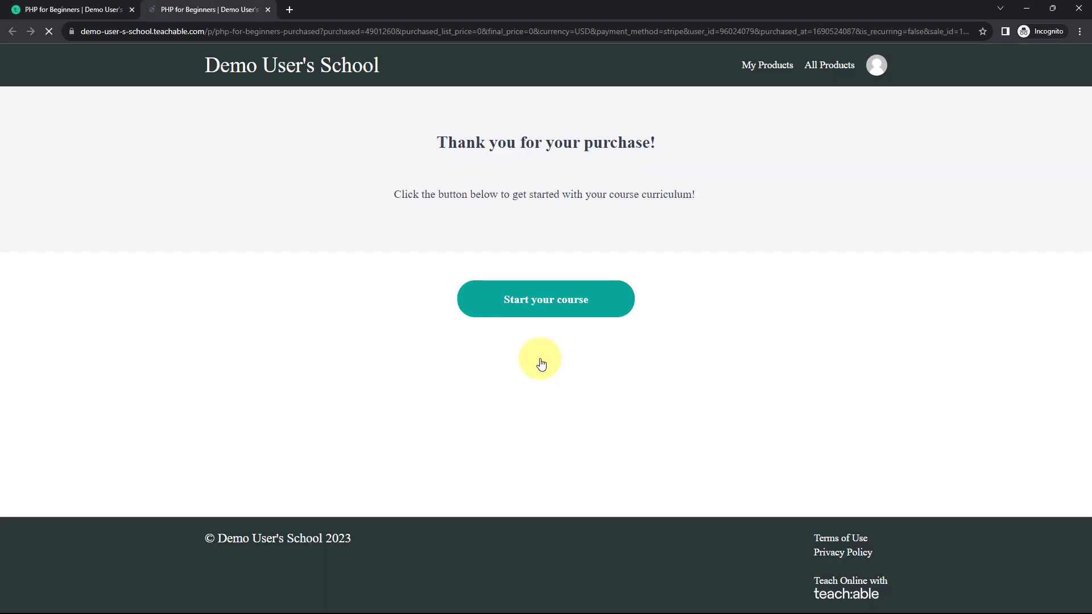
{"action": "left_click", "coordinate": [542, 297]}
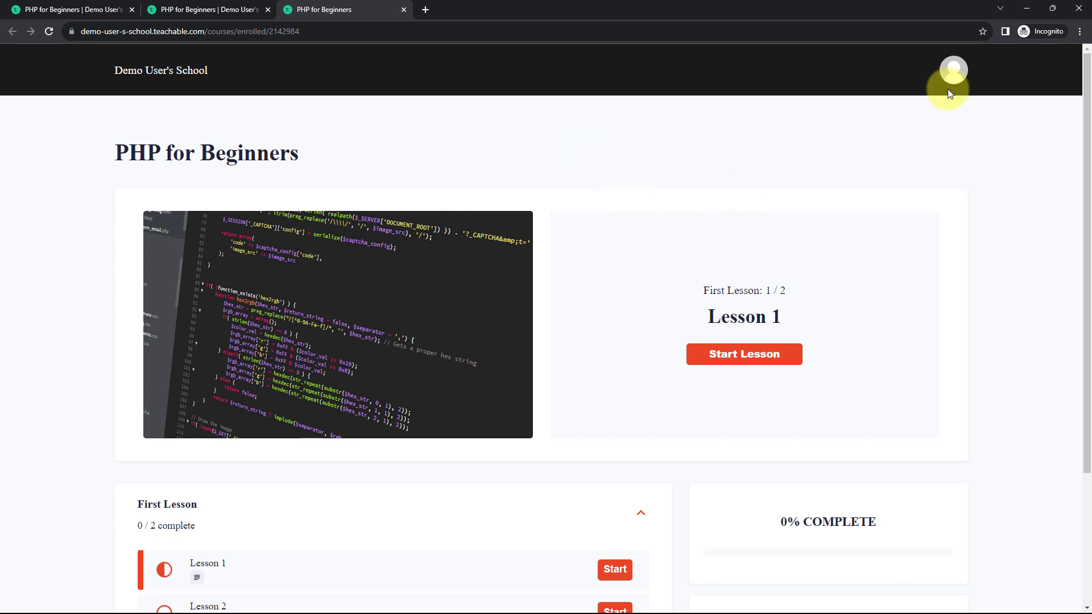
Step: Return to the Pabbly Connect workflow and examine the event type and student name in the captured webhook response
{"action": "left_click", "coordinate": [1027, 8]}
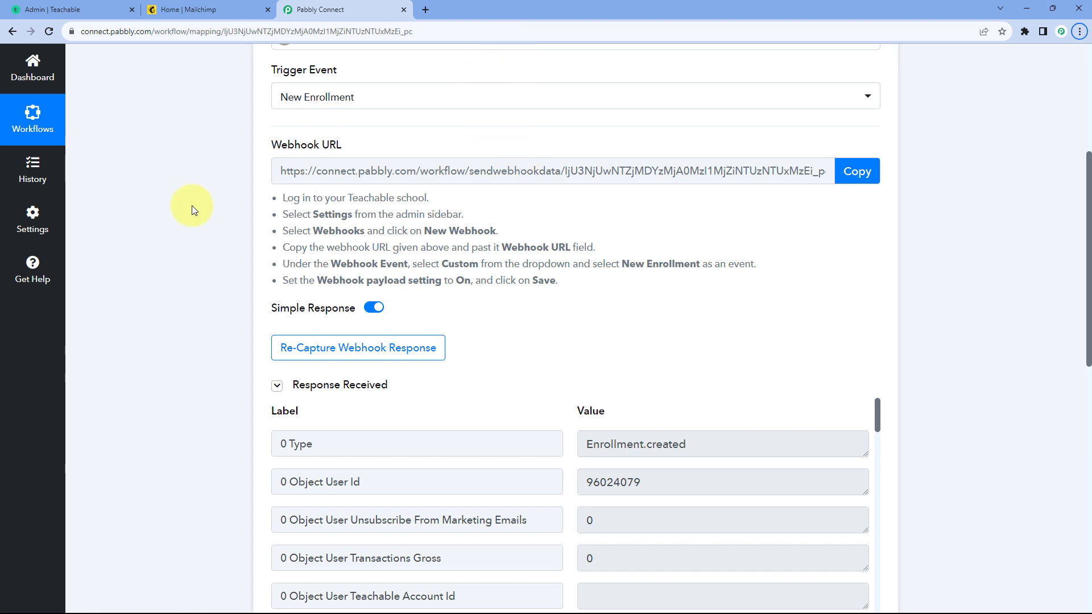
{"action": "scroll", "coordinate": [193, 208], "scroll_direction": "down", "scroll_amount": 4}
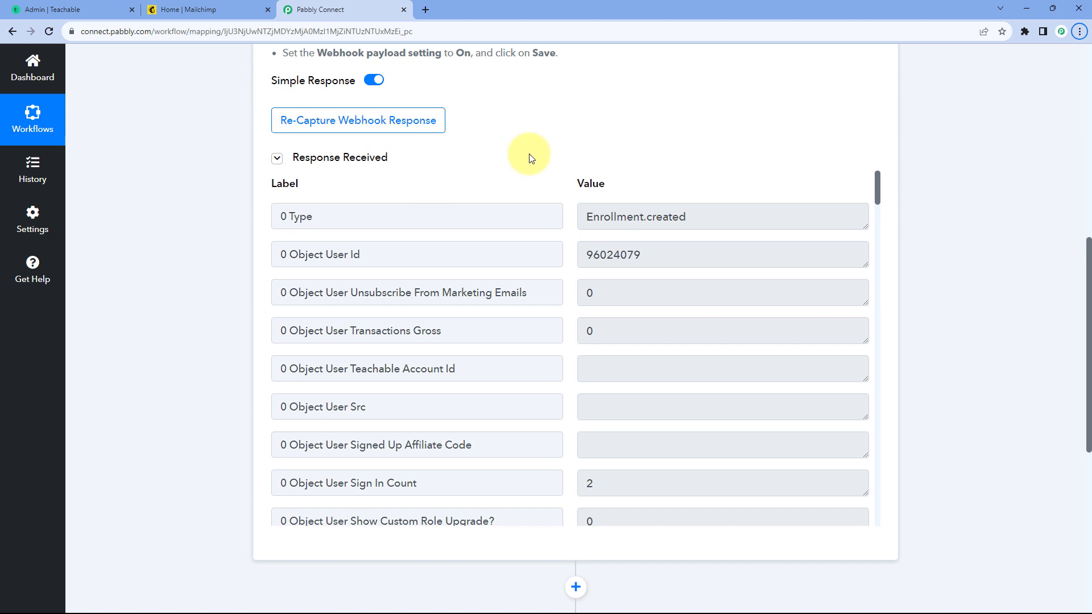
{"action": "scroll", "coordinate": [532, 156], "scroll_direction": "down", "scroll_amount": 1}
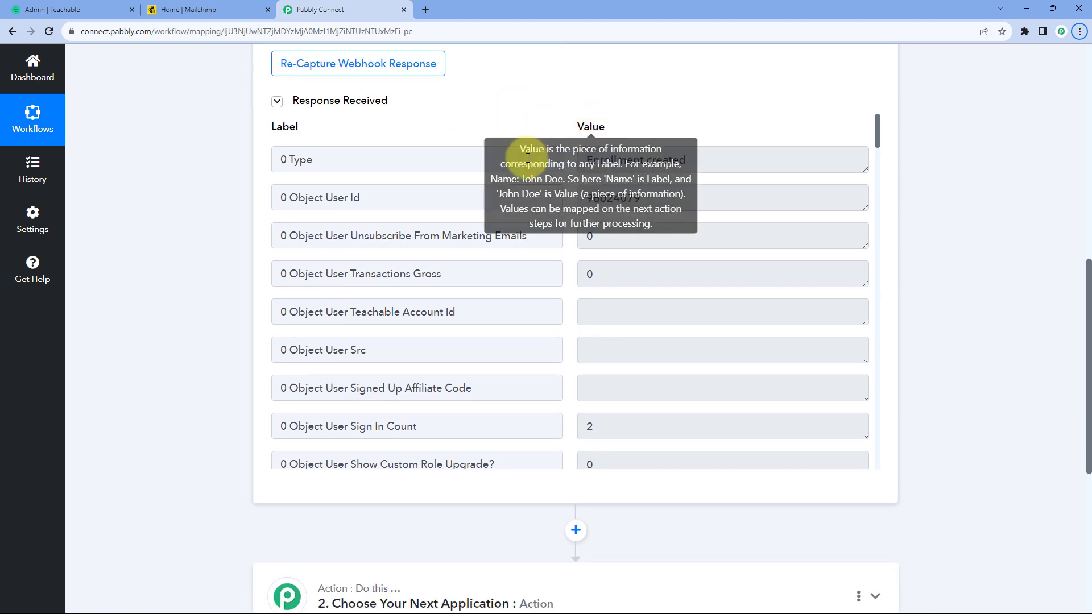
{"action": "left_click_drag", "start_coordinate": [700, 160], "coordinate": [567, 164]}
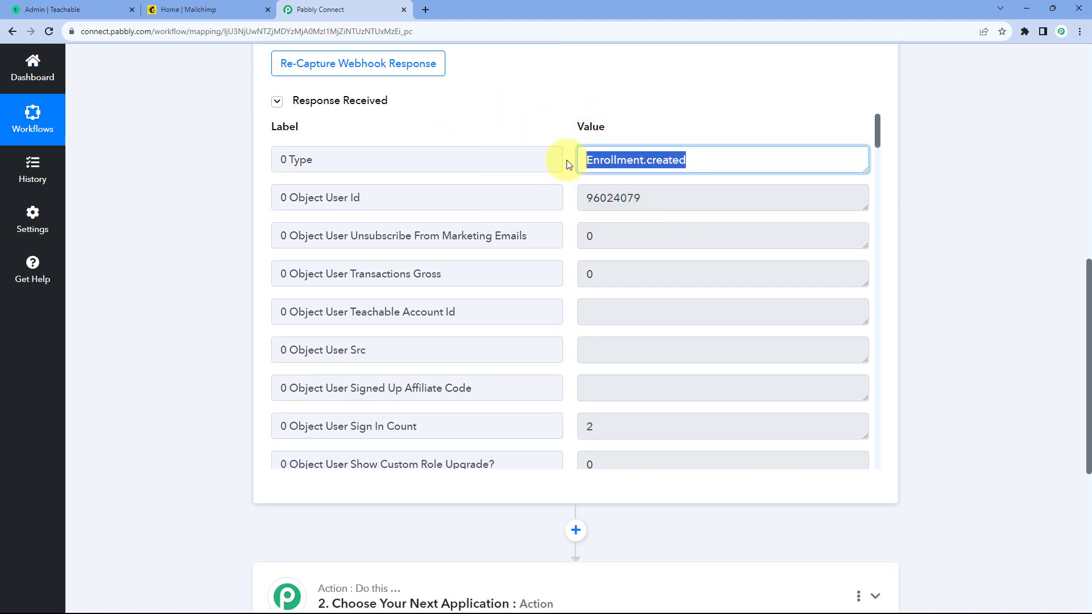
{"action": "left_click", "coordinate": [567, 196]}
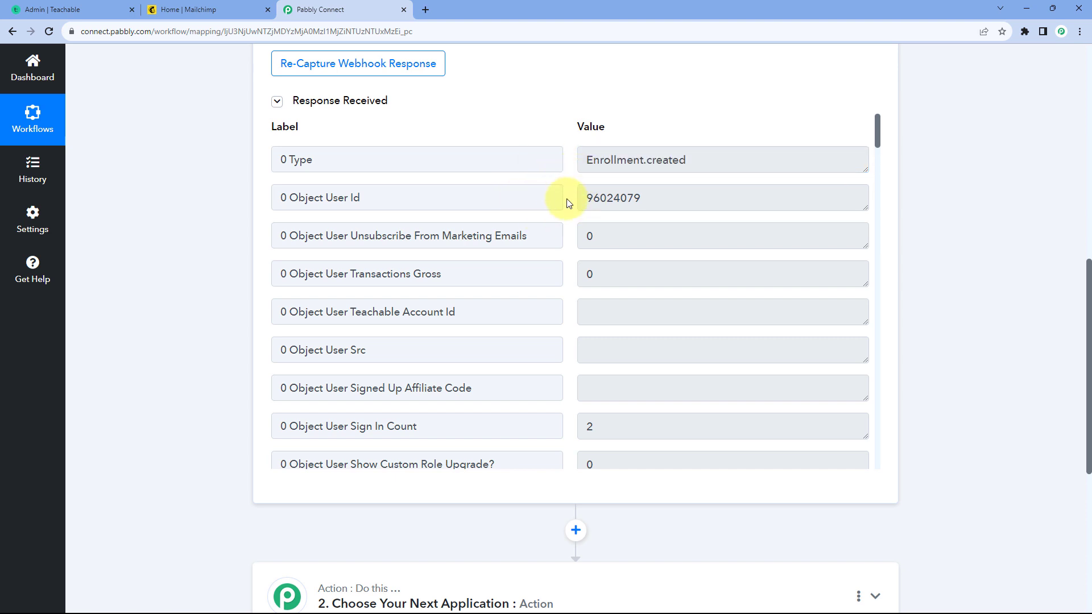
{"action": "scroll", "coordinate": [568, 207], "scroll_direction": "down", "scroll_amount": 5}
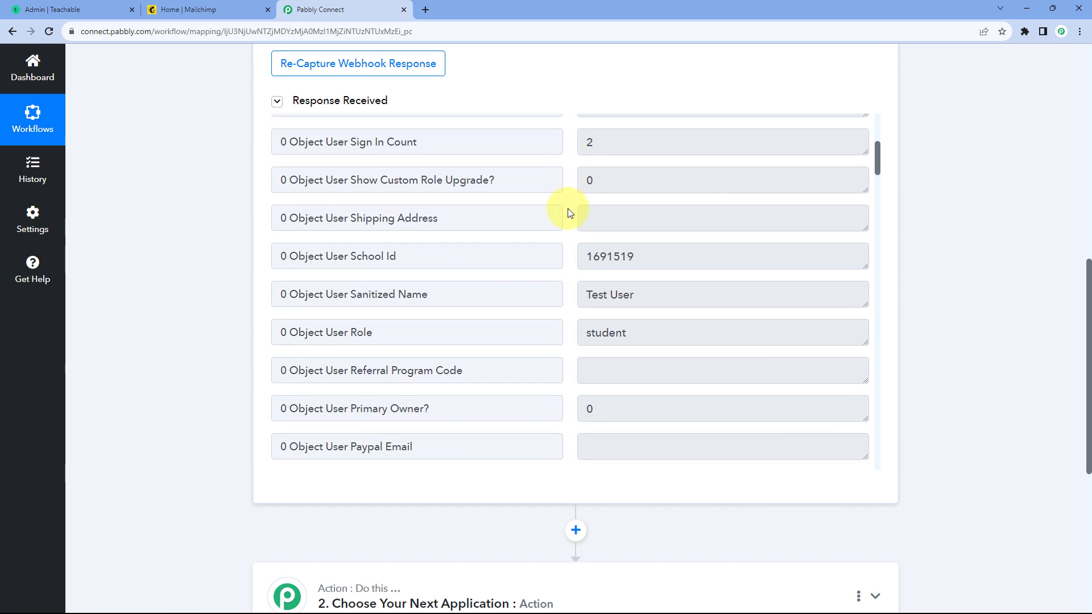
{"action": "scroll", "coordinate": [570, 214], "scroll_direction": "up", "scroll_amount": 1}
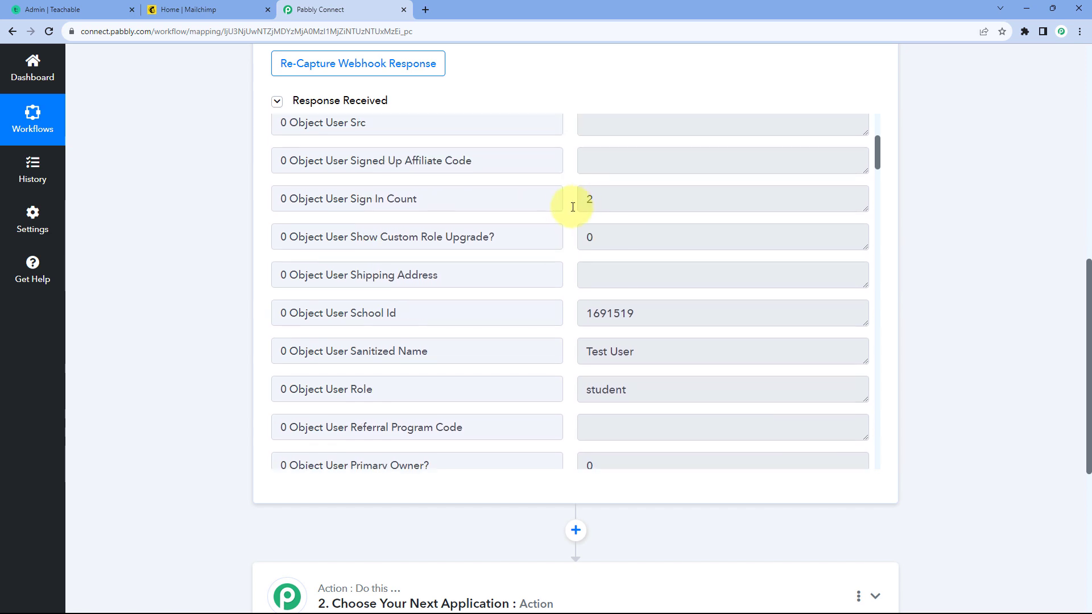
{"action": "scroll", "coordinate": [569, 204], "scroll_direction": "down", "scroll_amount": 2}
{"action": "left_click_drag", "start_coordinate": [655, 237], "coordinate": [562, 237]}
{"action": "left_click", "coordinate": [564, 238]}
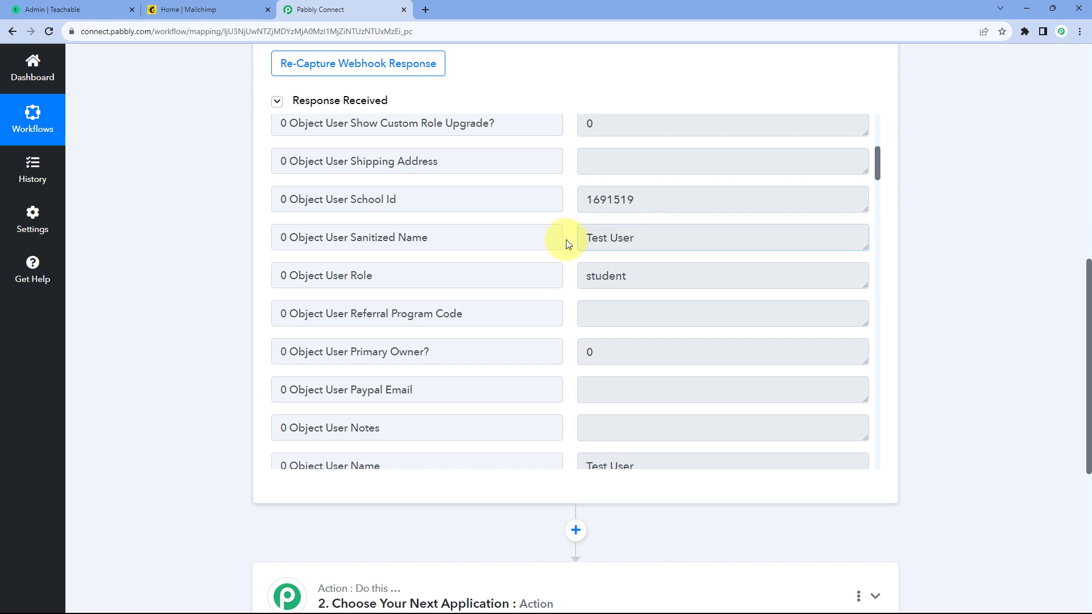
{"action": "scroll", "coordinate": [565, 240], "scroll_direction": "down", "scroll_amount": 3}
{"action": "left_click_drag", "start_coordinate": [661, 285], "coordinate": [563, 295]}
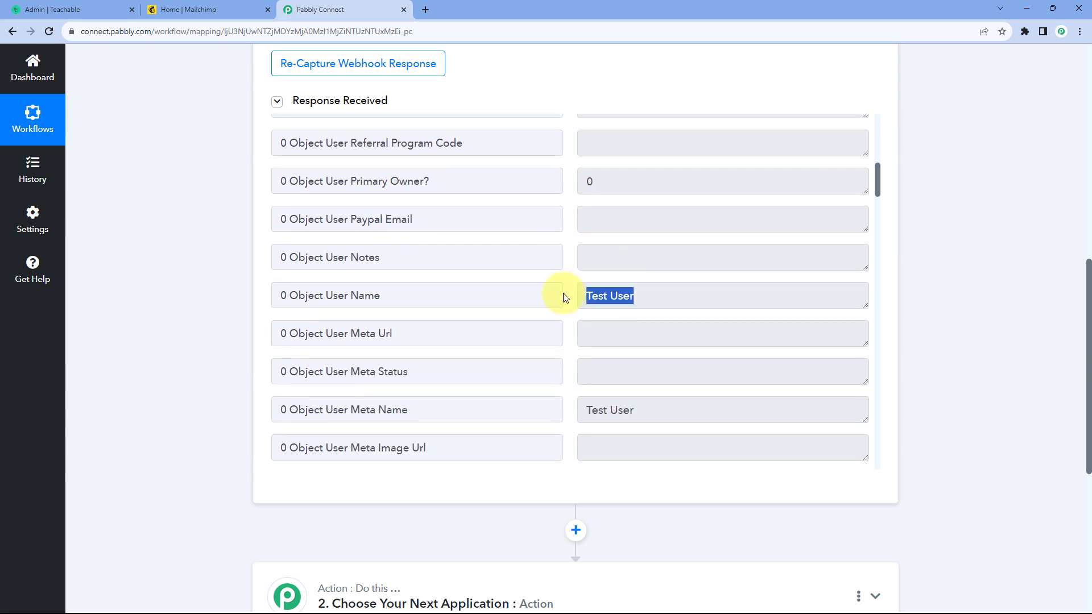
Step: Examine the student's email and account creation time in the received webhook response
{"action": "scroll", "coordinate": [560, 293], "scroll_direction": "down", "scroll_amount": 6}
{"action": "scroll", "coordinate": [559, 287], "scroll_direction": "down", "scroll_amount": 6}
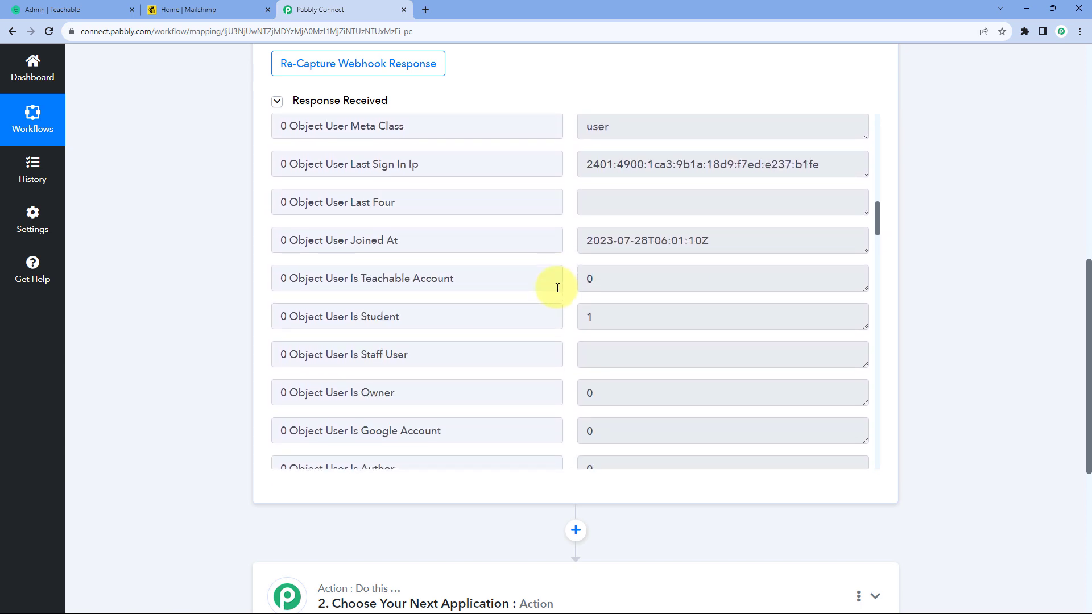
{"action": "scroll", "coordinate": [561, 289], "scroll_direction": "down", "scroll_amount": 1}
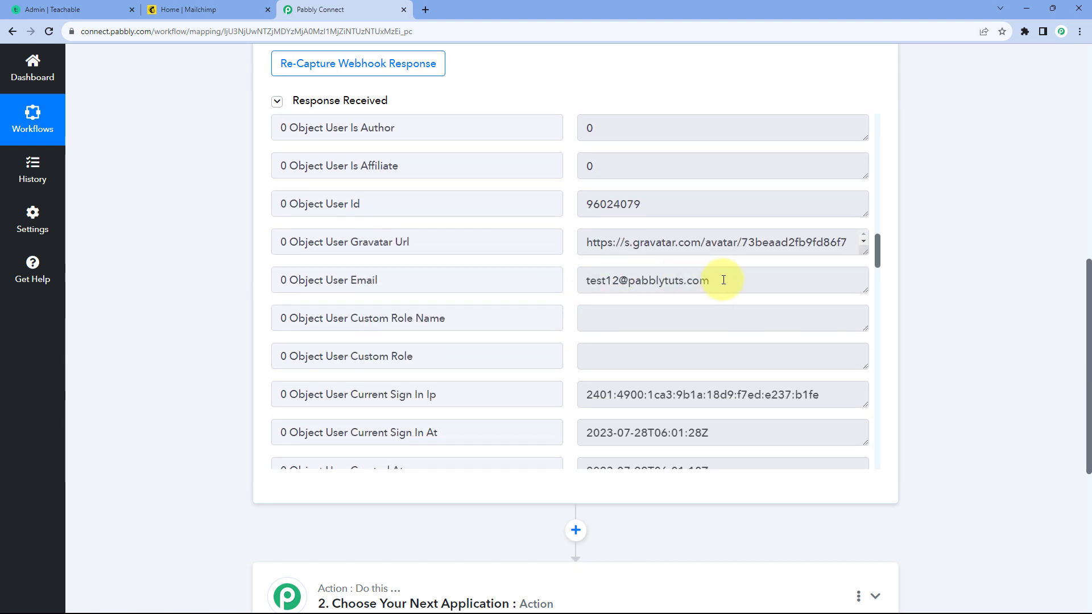
{"action": "left_click_drag", "start_coordinate": [722, 280], "coordinate": [566, 280]}
{"action": "left_click", "coordinate": [564, 279]}
{"action": "scroll", "coordinate": [565, 279], "scroll_direction": "down", "scroll_amount": 3}
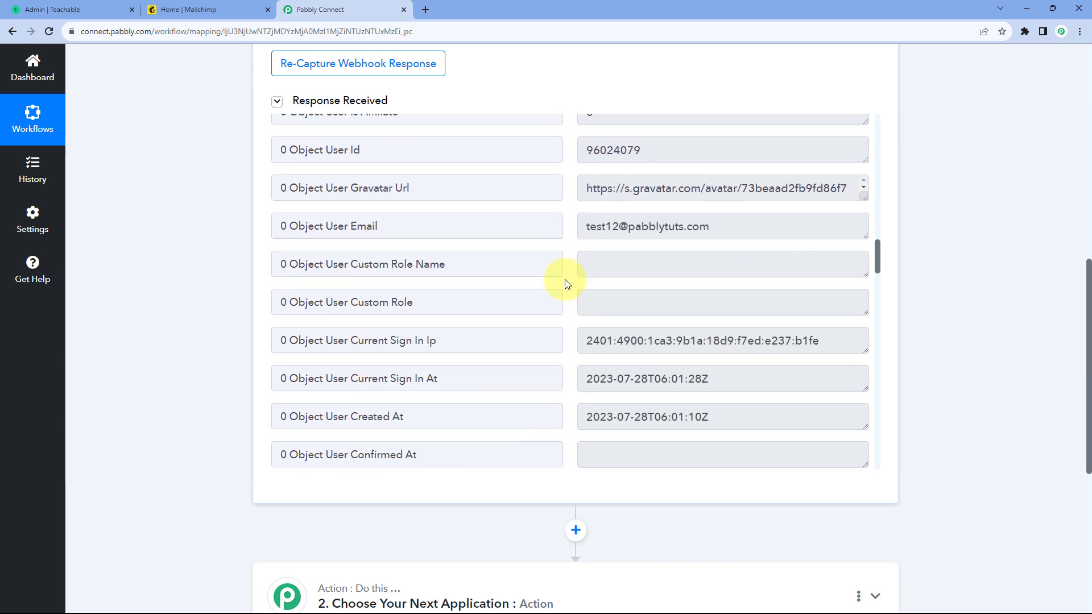
{"action": "scroll", "coordinate": [575, 284], "scroll_direction": "down", "scroll_amount": 3}
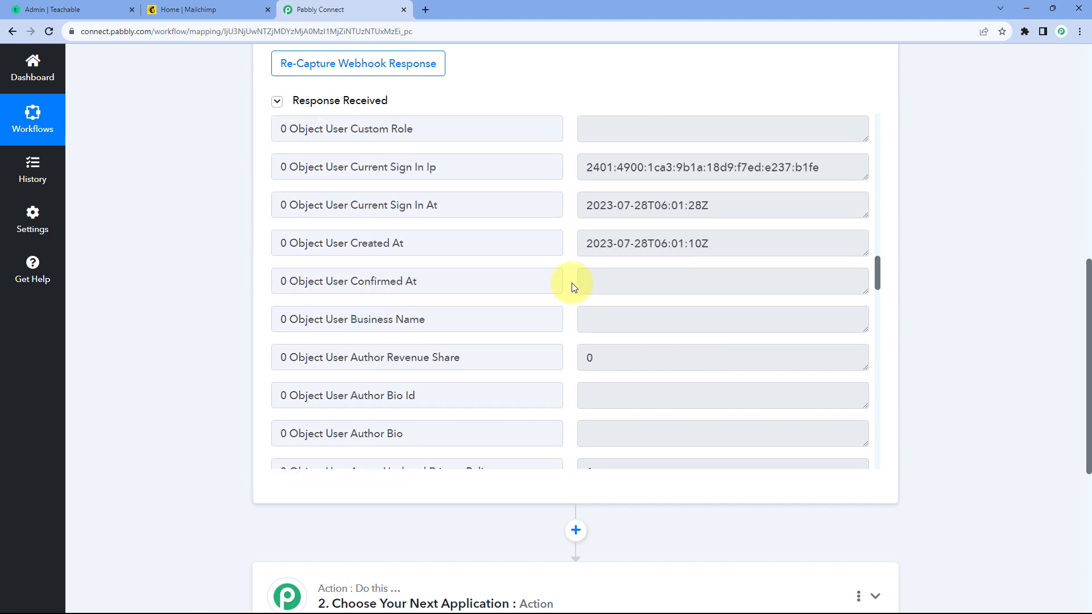
{"action": "left_click_drag", "start_coordinate": [708, 244], "coordinate": [580, 253]}
{"action": "left_click", "coordinate": [572, 259]}
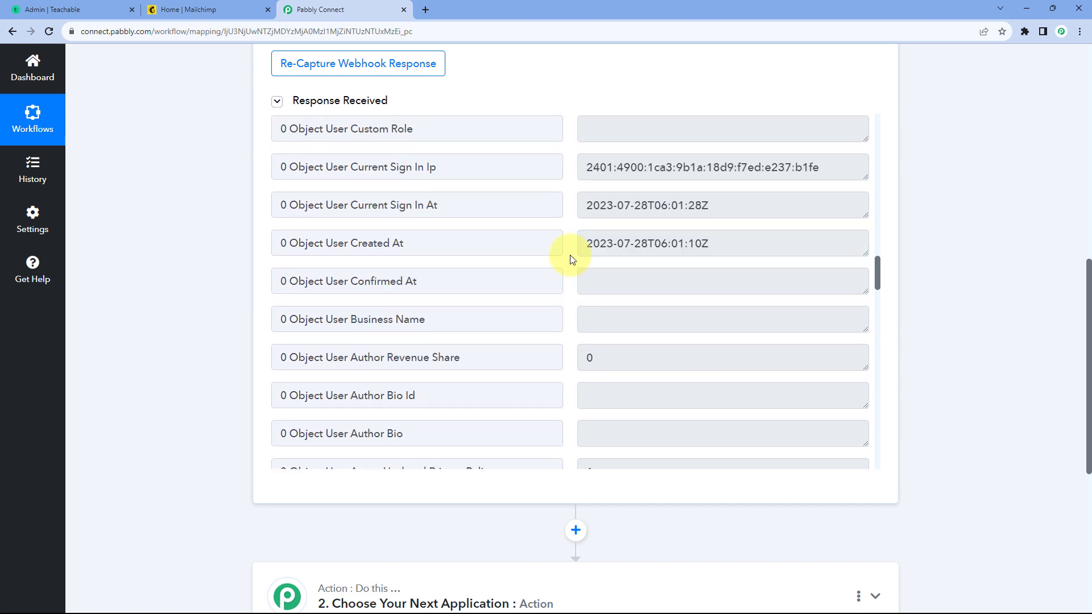
Step: Examine the enrollment and course details in the webhook response, including course URL and course name, and return to its beginning
{"action": "scroll", "coordinate": [572, 258], "scroll_direction": "down", "scroll_amount": 5}
{"action": "scroll", "coordinate": [572, 258], "scroll_direction": "down", "scroll_amount": 6}
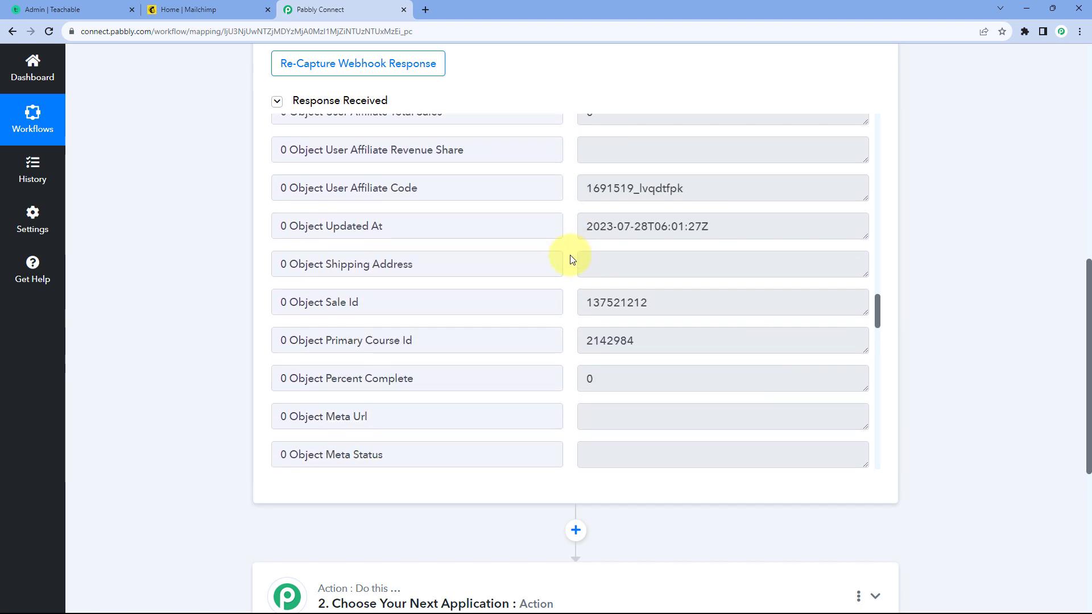
{"action": "scroll", "coordinate": [572, 259], "scroll_direction": "down", "scroll_amount": 5}
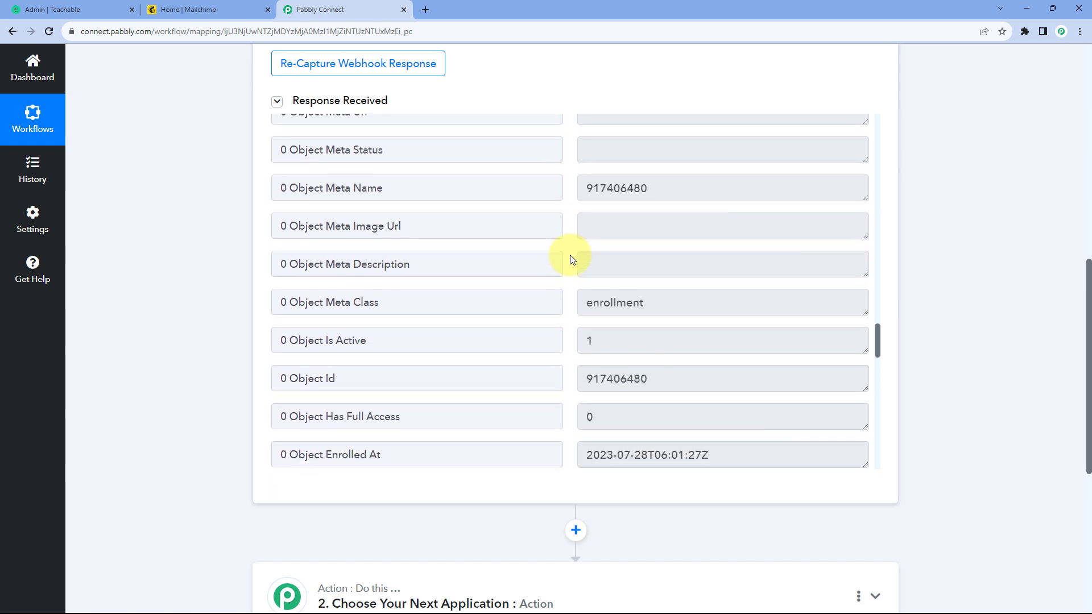
{"action": "scroll", "coordinate": [571, 259], "scroll_direction": "down", "scroll_amount": 3}
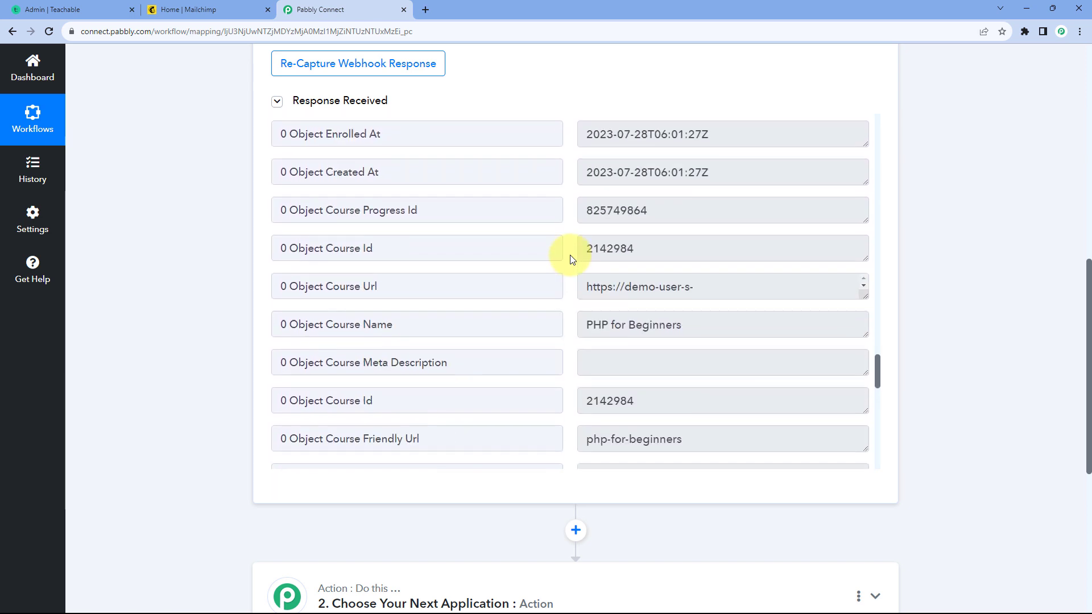
{"action": "left_click_drag", "start_coordinate": [588, 234], "coordinate": [708, 228]}
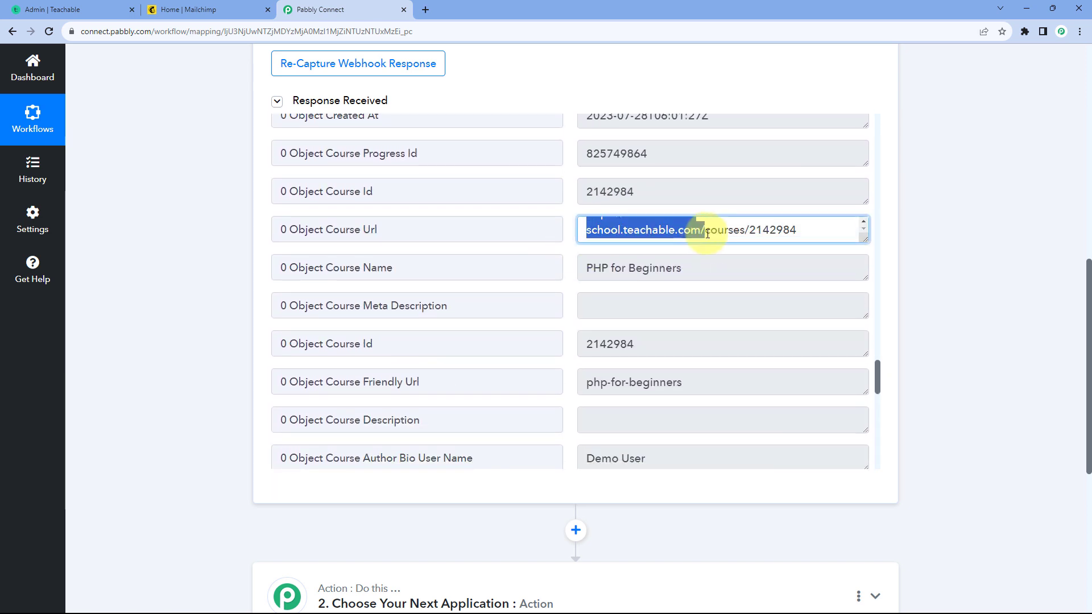
{"action": "left_click_drag", "start_coordinate": [702, 268], "coordinate": [575, 273]}
{"action": "scroll", "coordinate": [566, 283], "scroll_direction": "down", "scroll_amount": 2}
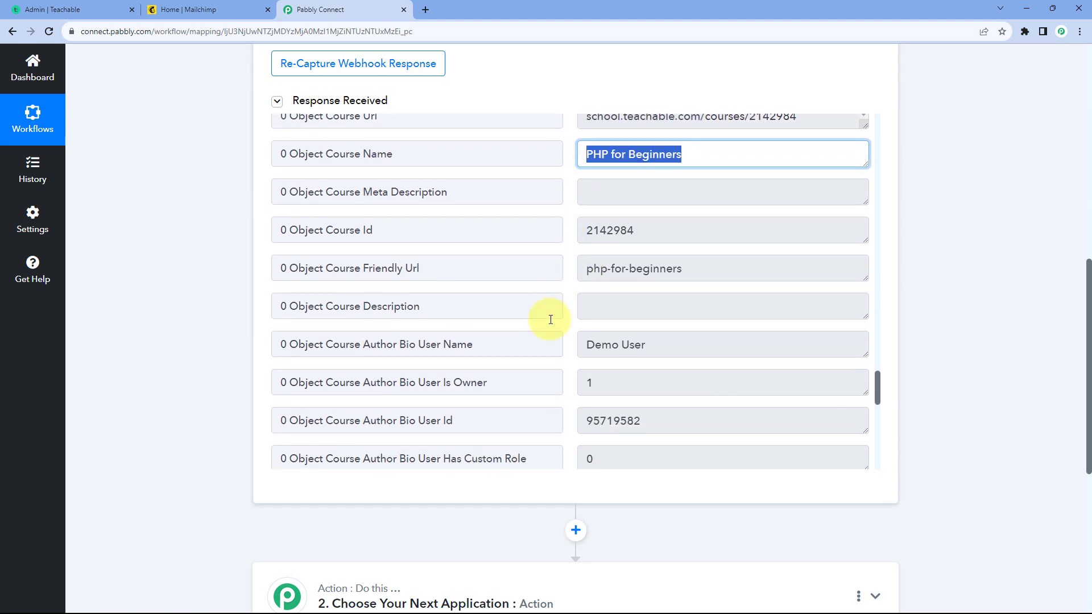
{"action": "scroll", "coordinate": [575, 370], "scroll_direction": "down", "scroll_amount": 3}
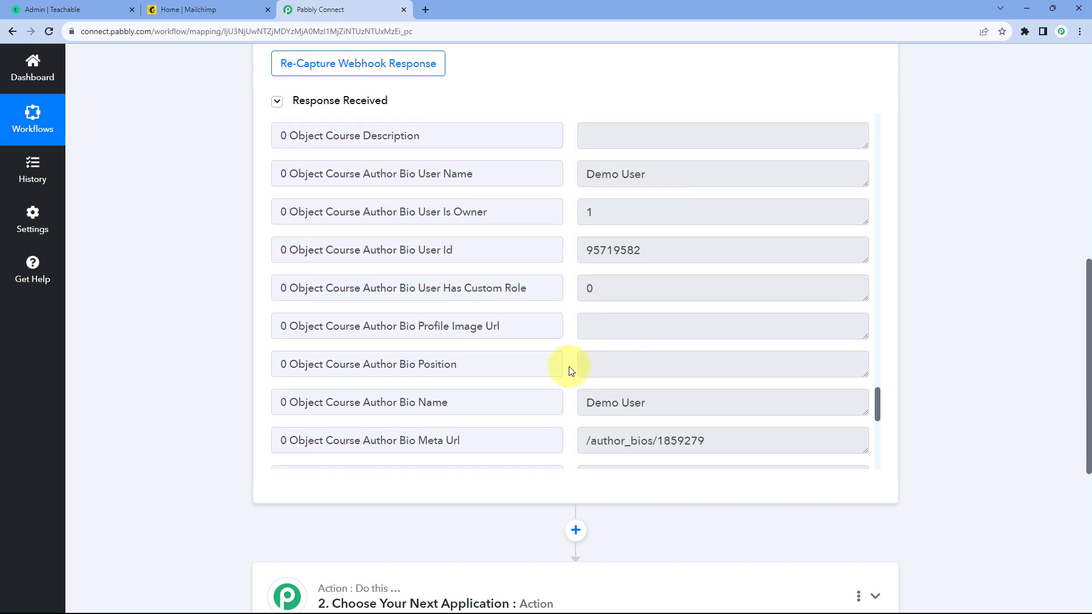
{"action": "scroll", "coordinate": [568, 349], "scroll_direction": "up", "scroll_amount": 10}
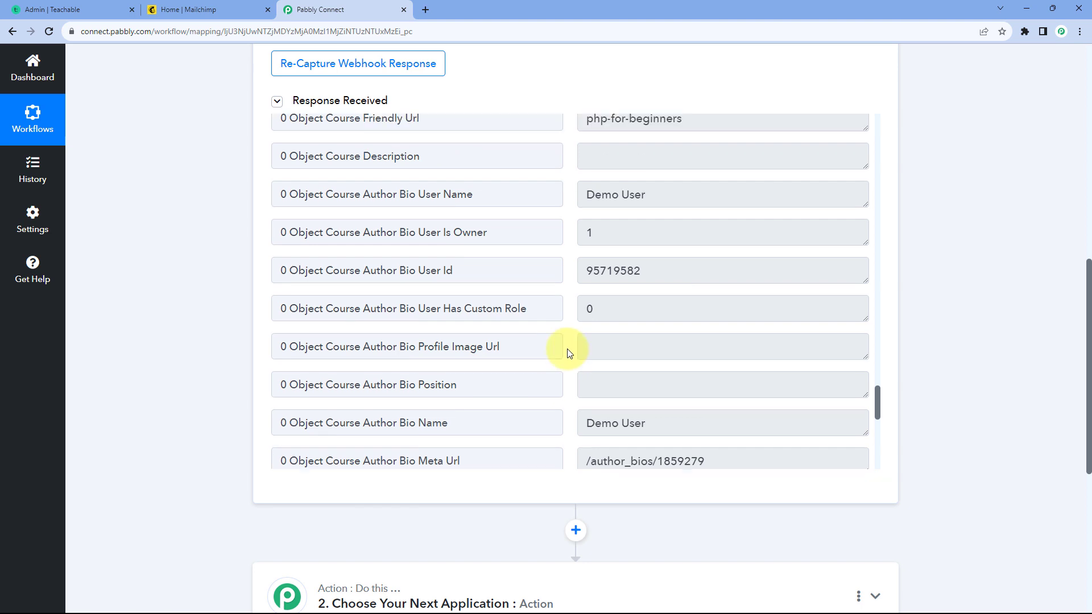
{"action": "scroll", "coordinate": [568, 349], "scroll_direction": "up", "scroll_amount": 15}
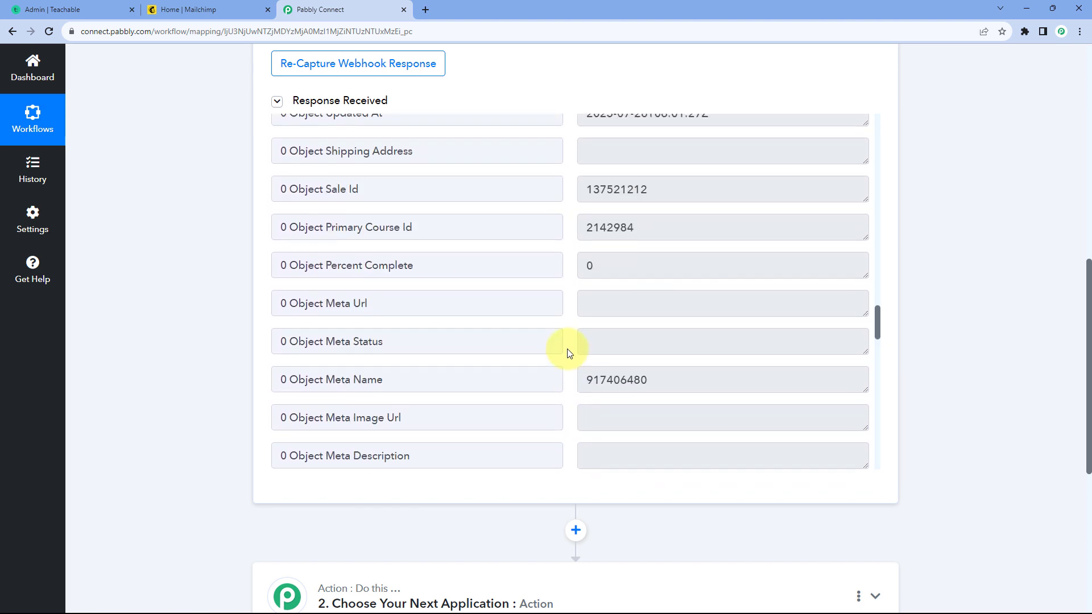
{"action": "scroll", "coordinate": [567, 350], "scroll_direction": "up", "scroll_amount": 20}
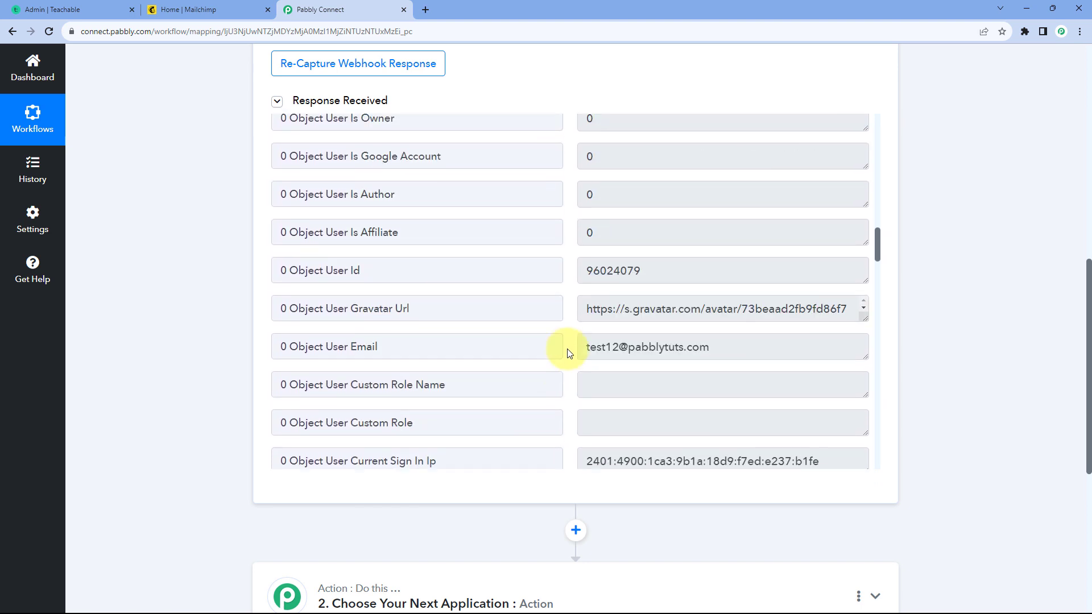
{"action": "scroll", "coordinate": [568, 353], "scroll_direction": "up", "scroll_amount": 8}
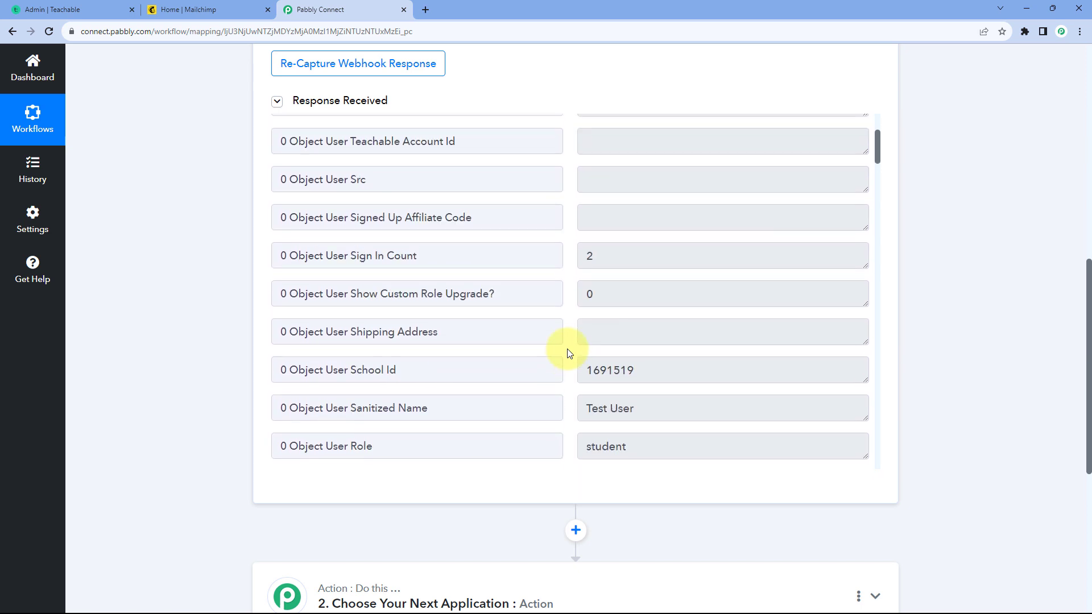
{"action": "scroll", "coordinate": [569, 353], "scroll_direction": "up", "scroll_amount": 3}
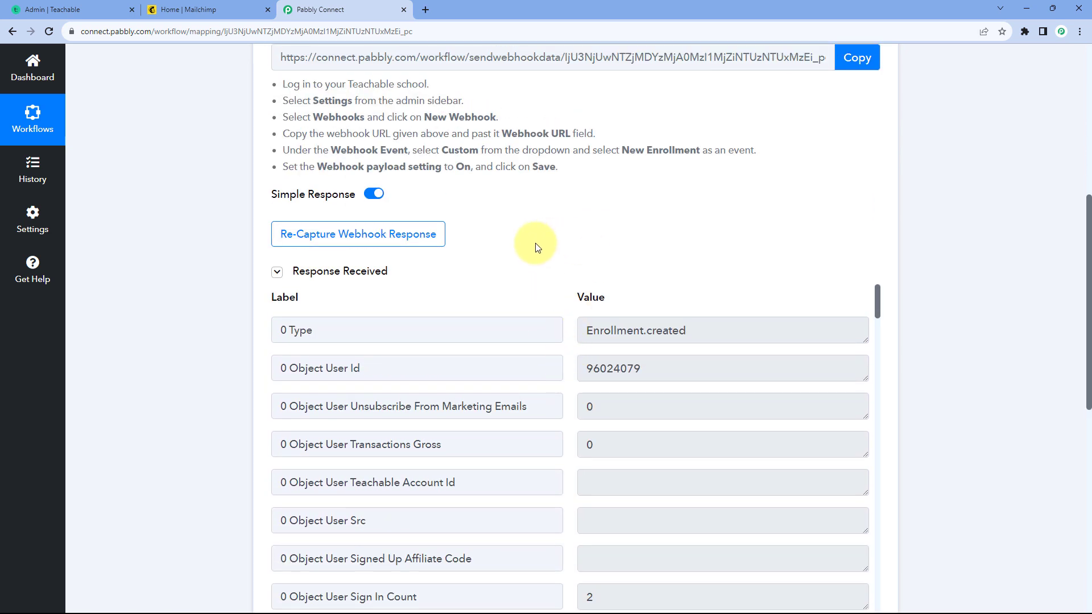
{"action": "scroll", "coordinate": [527, 205], "scroll_direction": "down", "scroll_amount": 1}
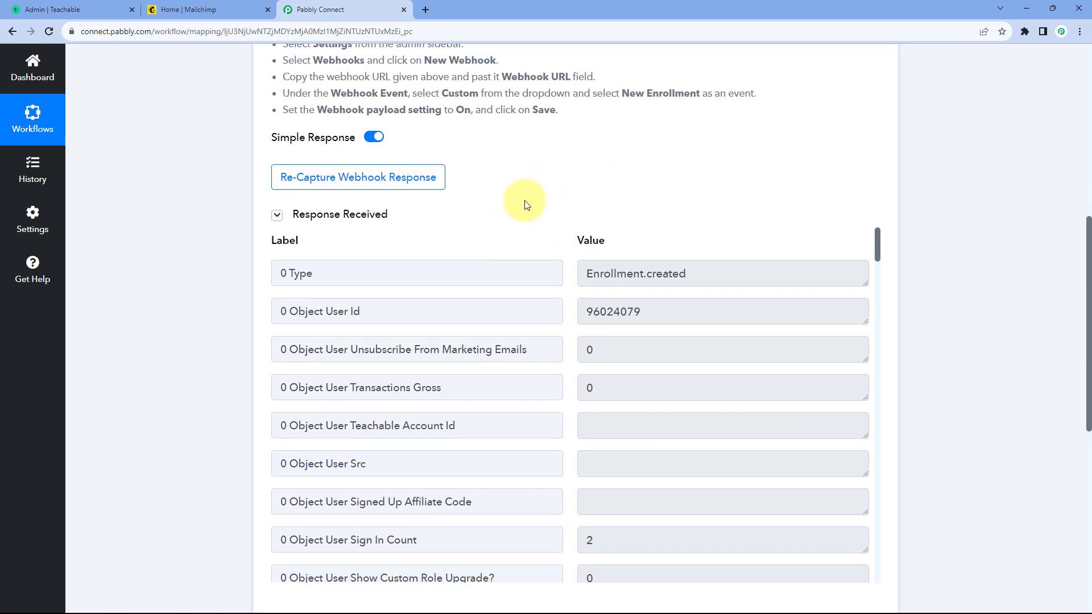
{"action": "scroll", "coordinate": [540, 197], "scroll_direction": "down", "scroll_amount": 1}
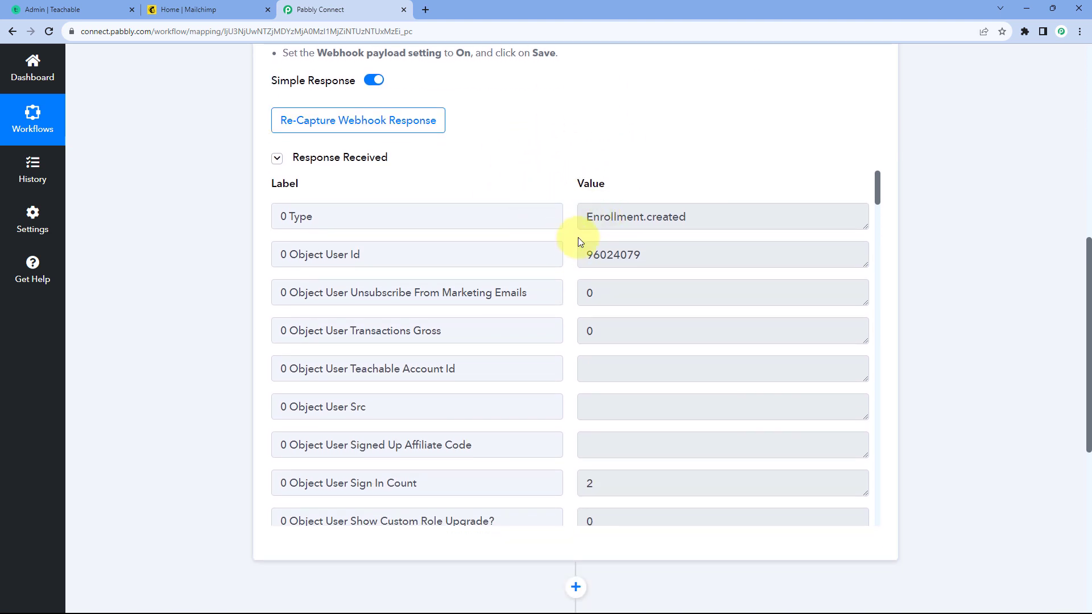
Step: Choose MailChimp as the application for the workflow's action step
{"action": "scroll", "coordinate": [563, 242], "scroll_direction": "down", "scroll_amount": 5}
{"action": "scroll", "coordinate": [553, 239], "scroll_direction": "down", "scroll_amount": 3}
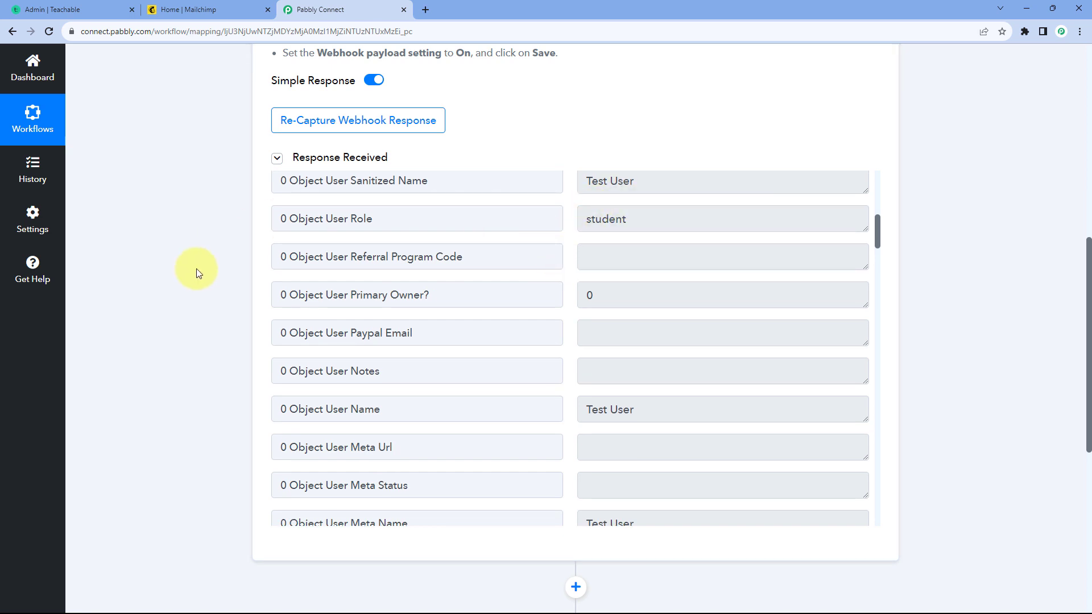
{"action": "scroll", "coordinate": [196, 275], "scroll_direction": "down", "scroll_amount": 7}
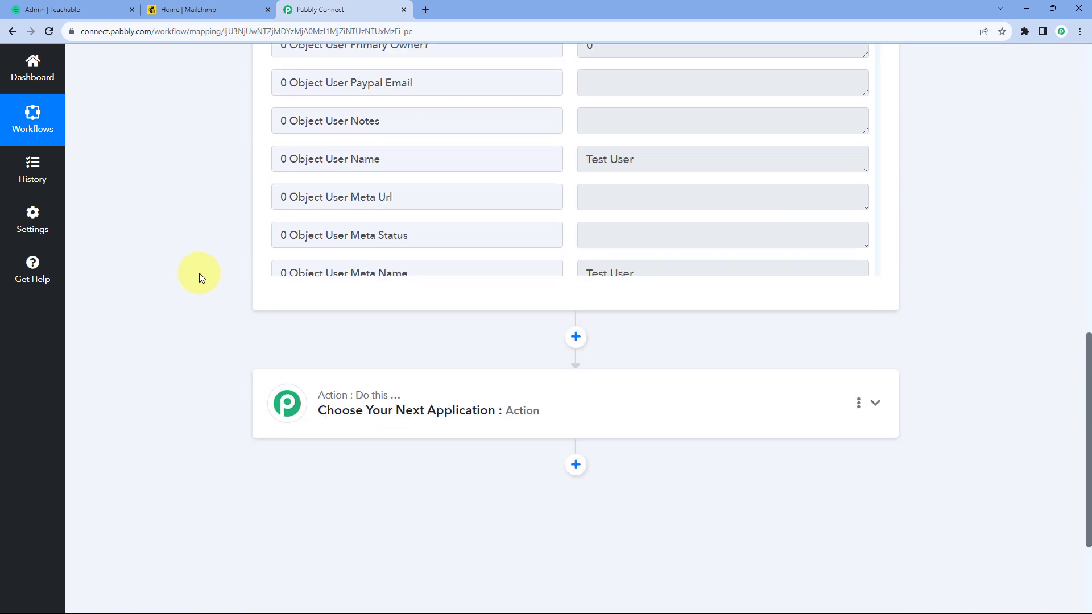
{"action": "left_click", "coordinate": [452, 251]}
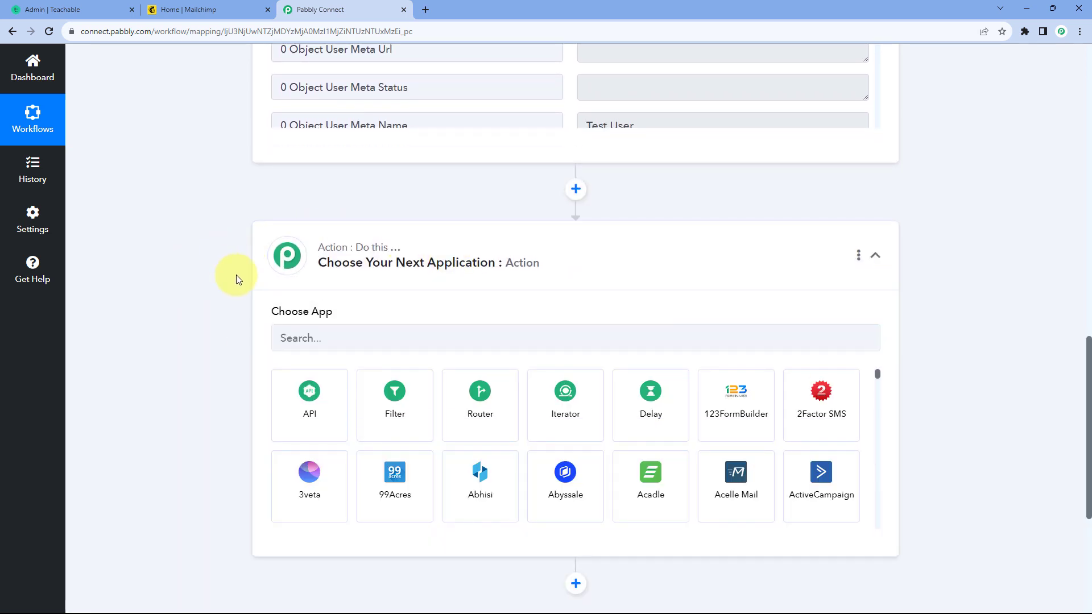
{"action": "left_click", "coordinate": [312, 336]}
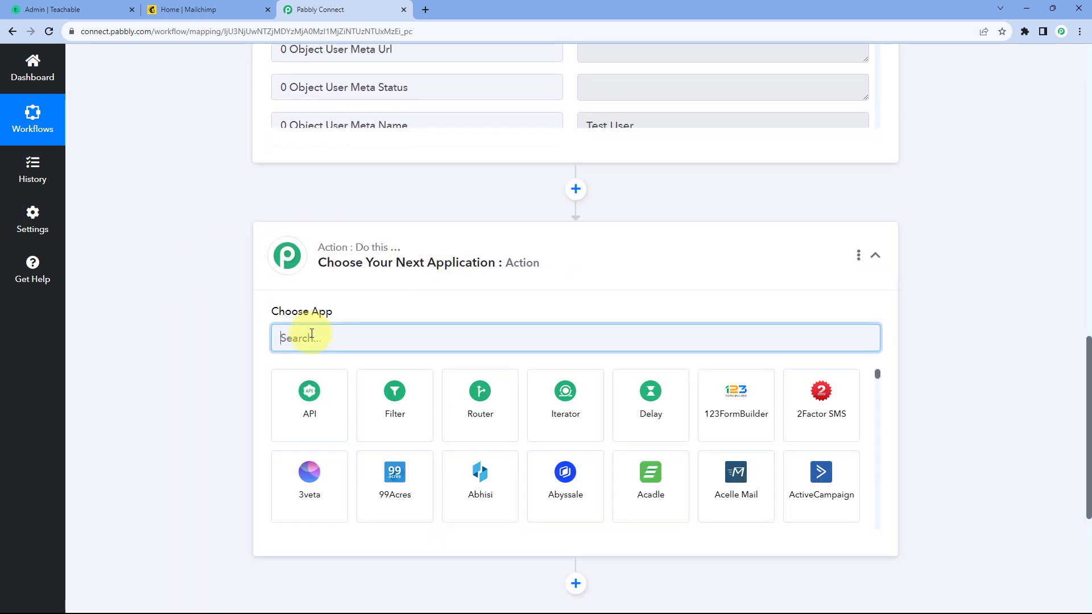
{"action": "type", "text": "Mailc"}
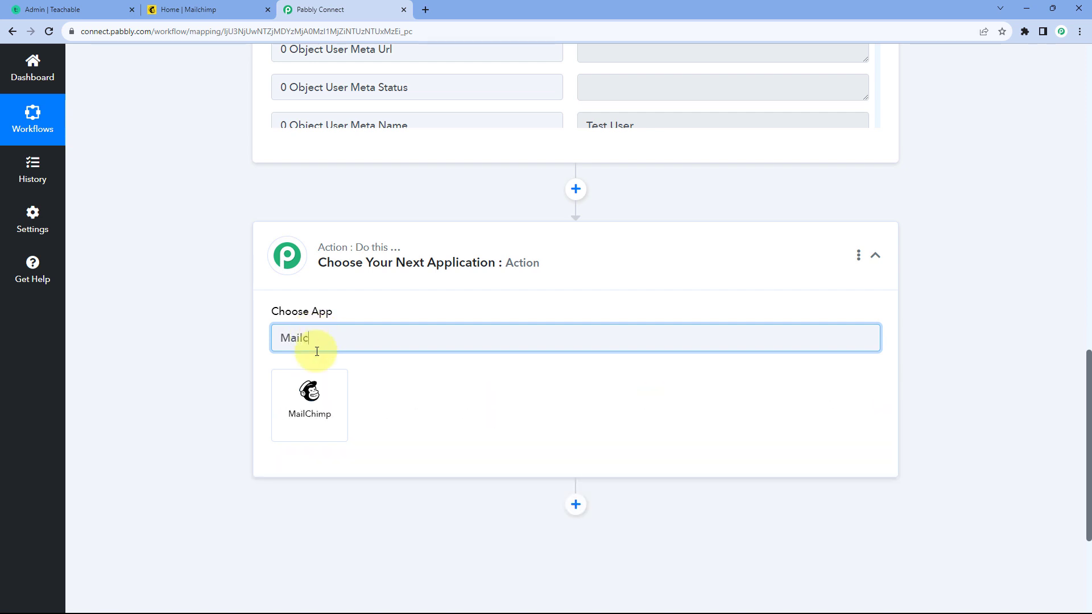
{"action": "left_click", "coordinate": [311, 404]}
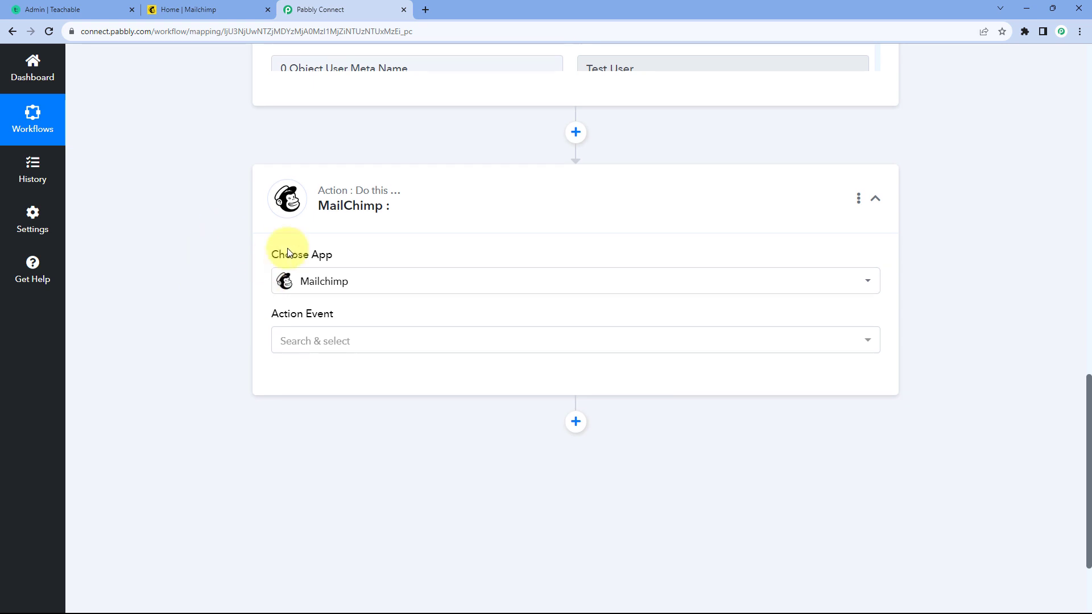
Step: Set the action event to Add New Member with Custom Fields and start adding a new Mailchimp connection
{"action": "scroll", "coordinate": [267, 282], "scroll_direction": "down", "scroll_amount": 2}
{"action": "left_click", "coordinate": [373, 227]}
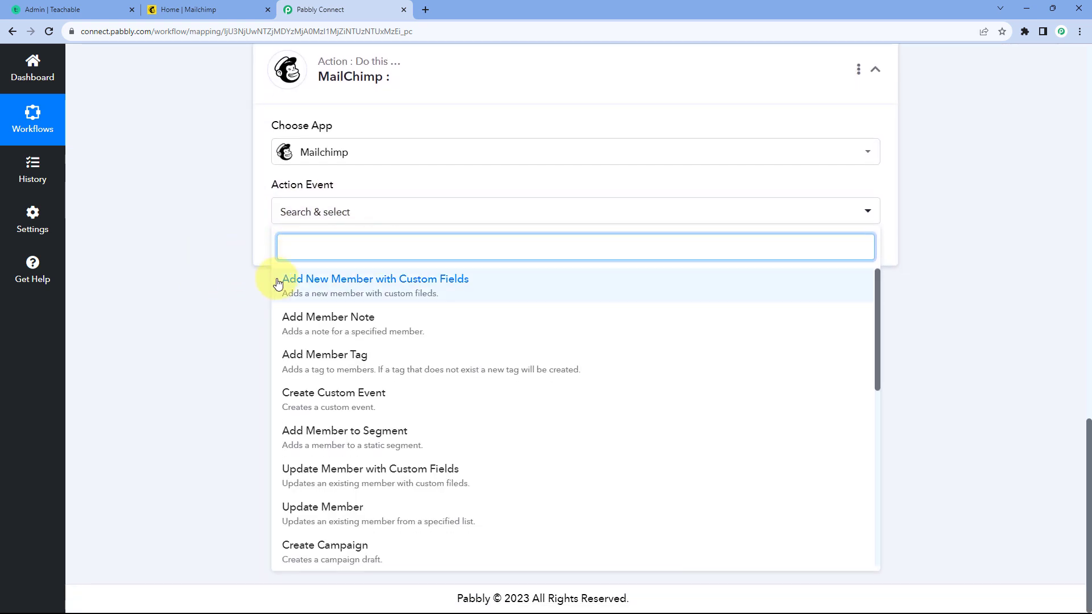
{"action": "left_click", "coordinate": [402, 284]}
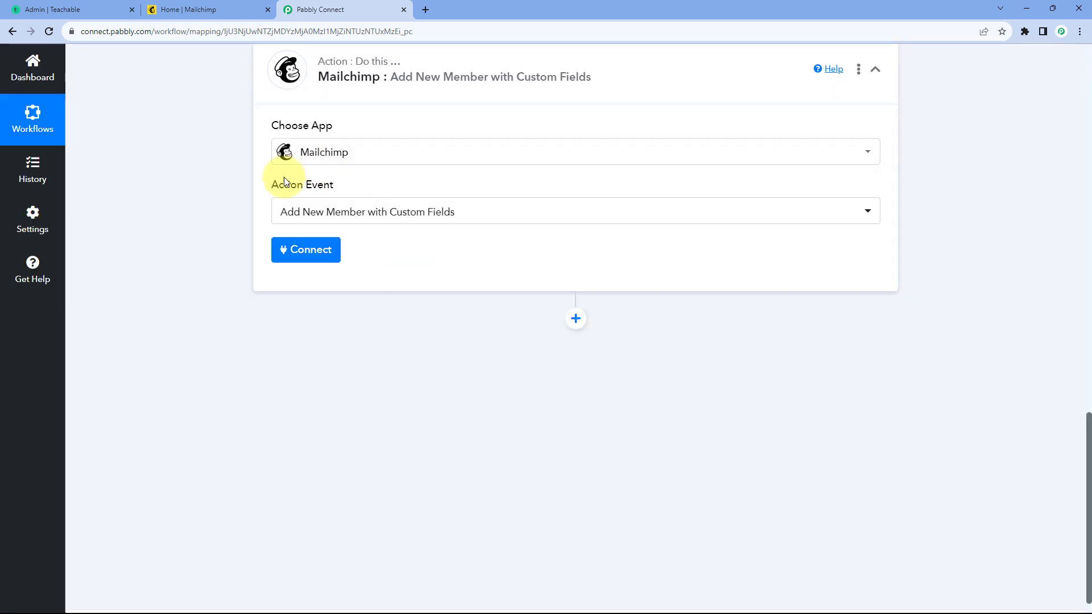
{"action": "left_click", "coordinate": [307, 250]}
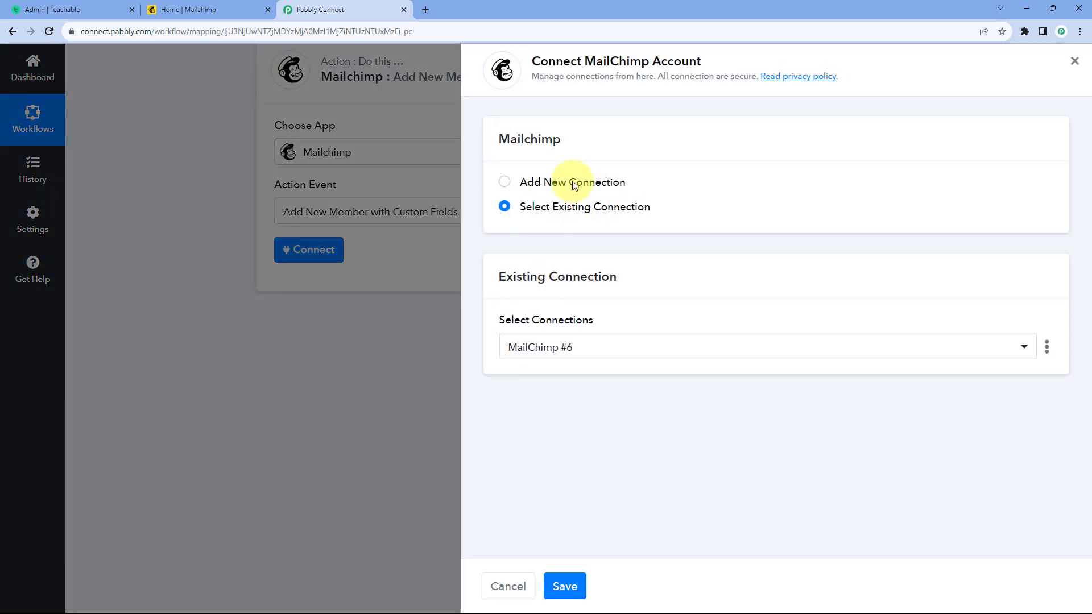
{"action": "left_click", "coordinate": [505, 182]}
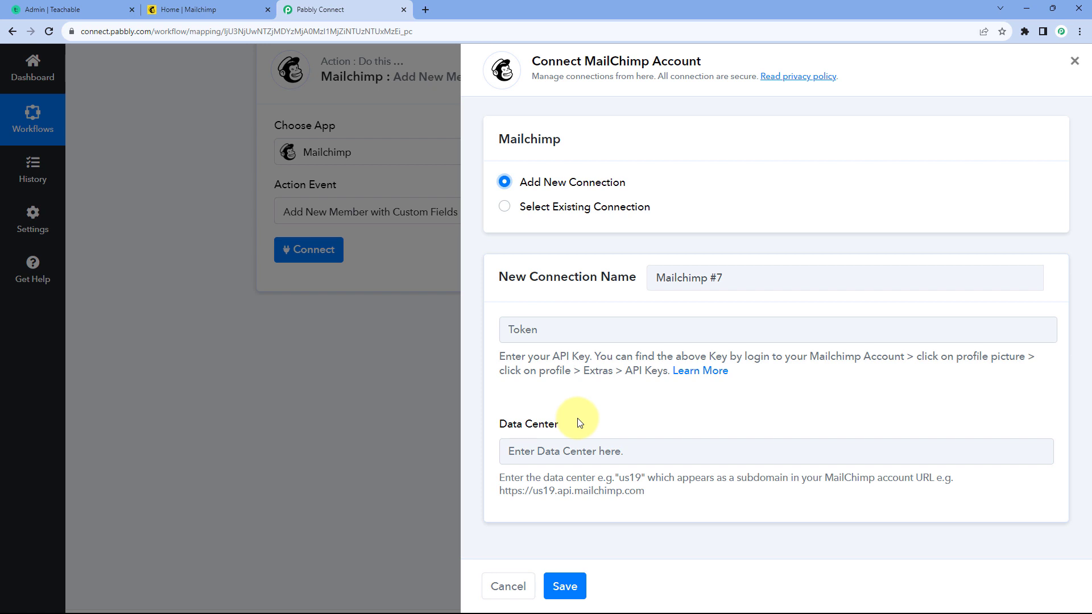
Step: Switch to Mailchimp and open the API keys page of the account profile
{"action": "left_click", "coordinate": [231, 10]}
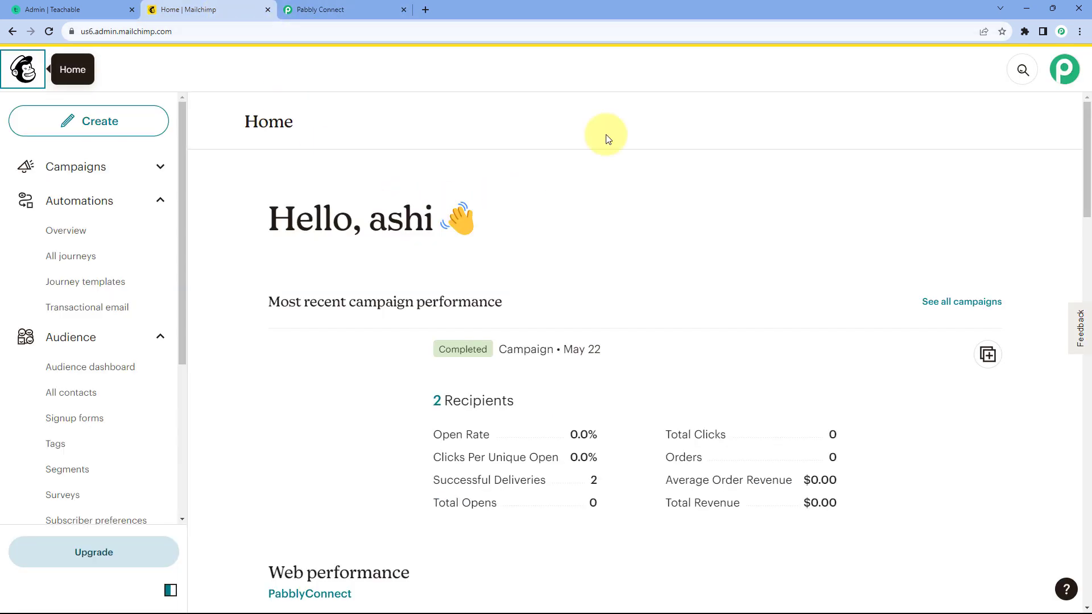
{"action": "left_click", "coordinate": [1063, 73]}
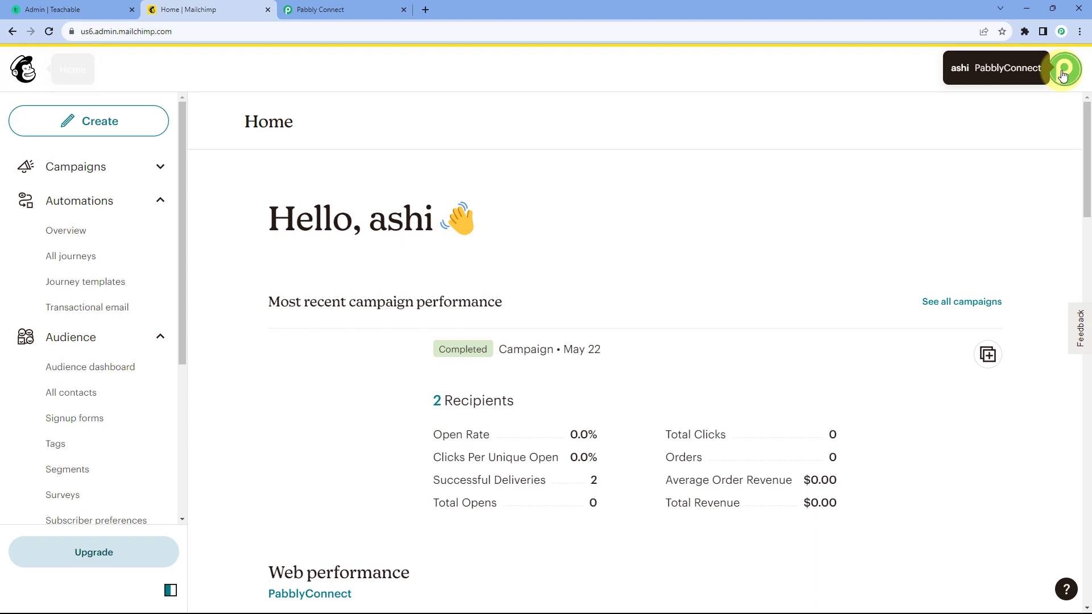
{"action": "left_click", "coordinate": [910, 180]}
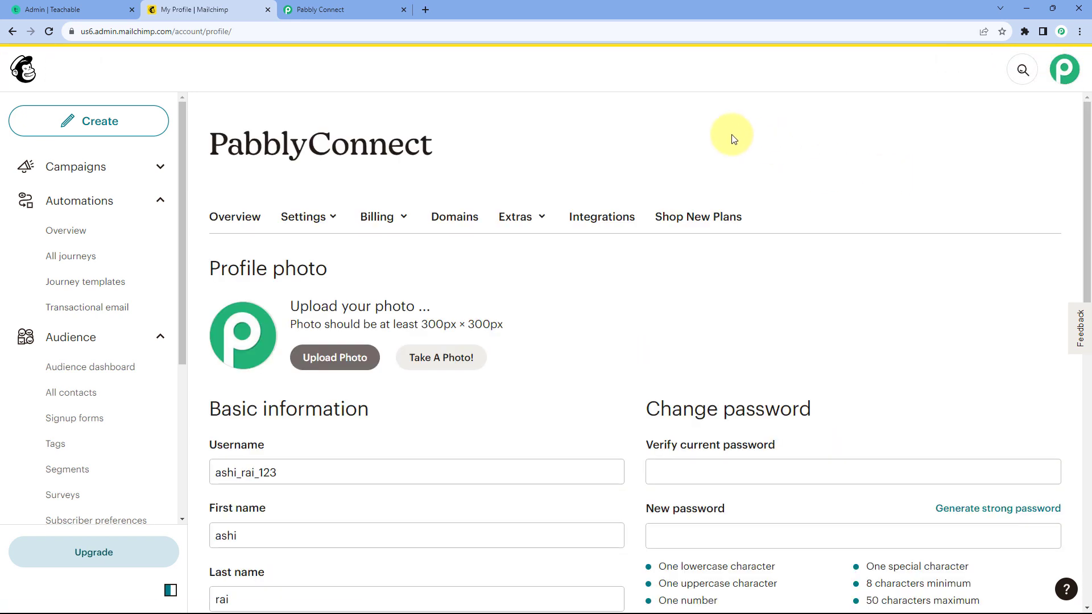
{"action": "left_click", "coordinate": [544, 222]}
{"action": "left_click", "coordinate": [551, 288]}
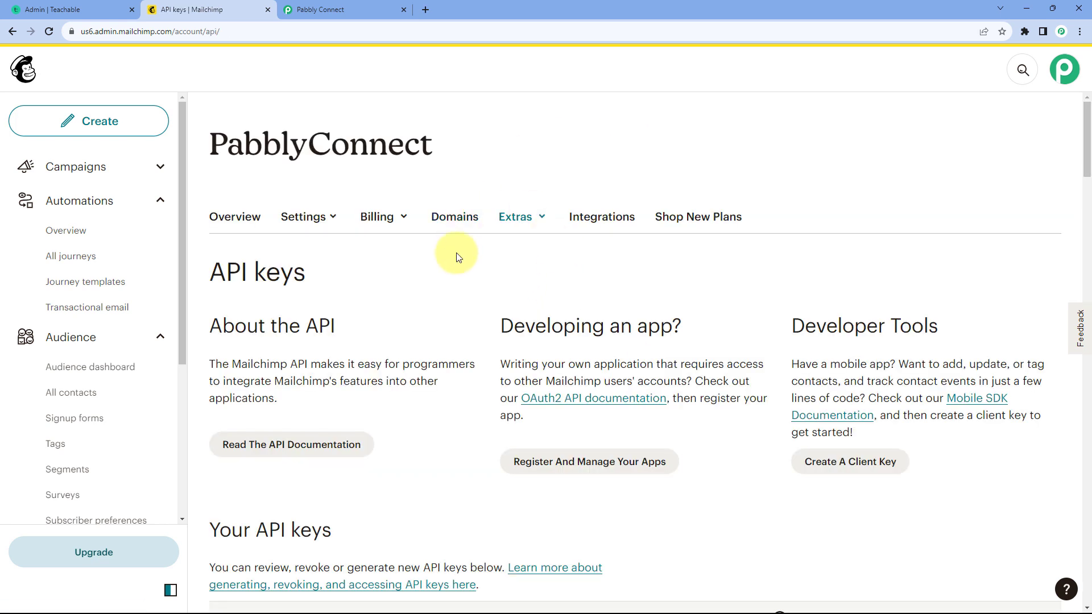
Step: Create and name a new Mailchimp API key, generate it, and copy it to the clipboard
{"action": "scroll", "coordinate": [540, 279], "scroll_direction": "down", "scroll_amount": 5}
{"action": "scroll", "coordinate": [603, 270], "scroll_direction": "down", "scroll_amount": 10}
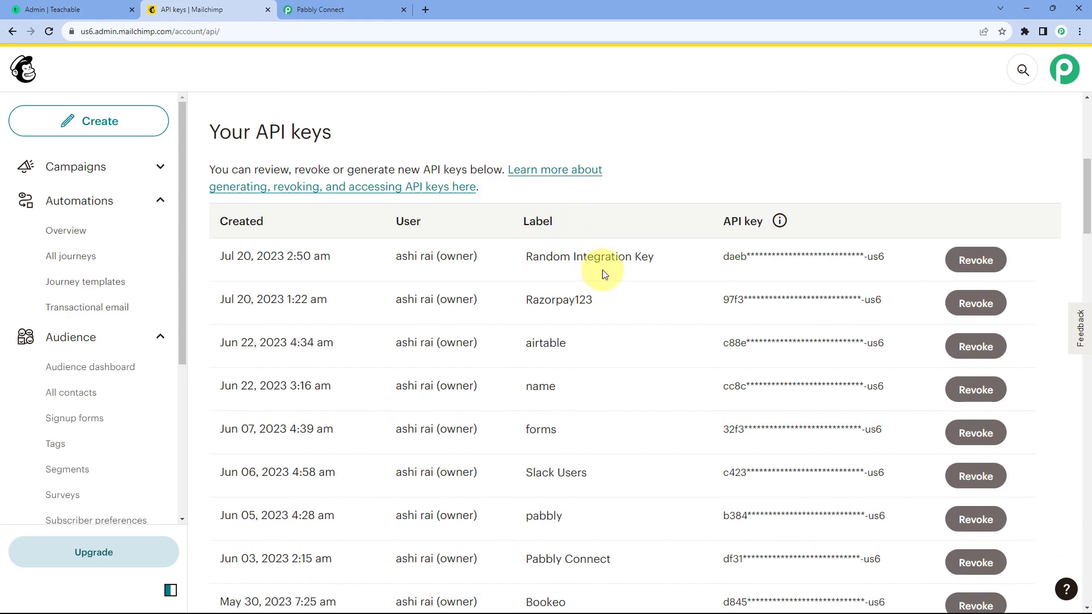
{"action": "scroll", "coordinate": [635, 192], "scroll_direction": "down", "scroll_amount": 13}
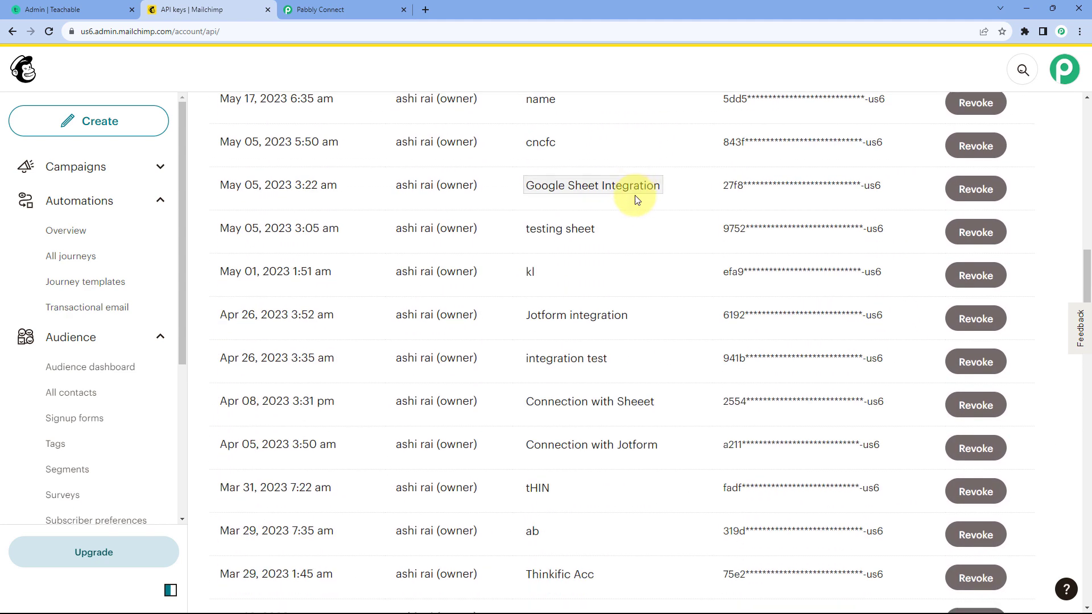
{"action": "scroll", "coordinate": [654, 221], "scroll_direction": "down", "scroll_amount": 17}
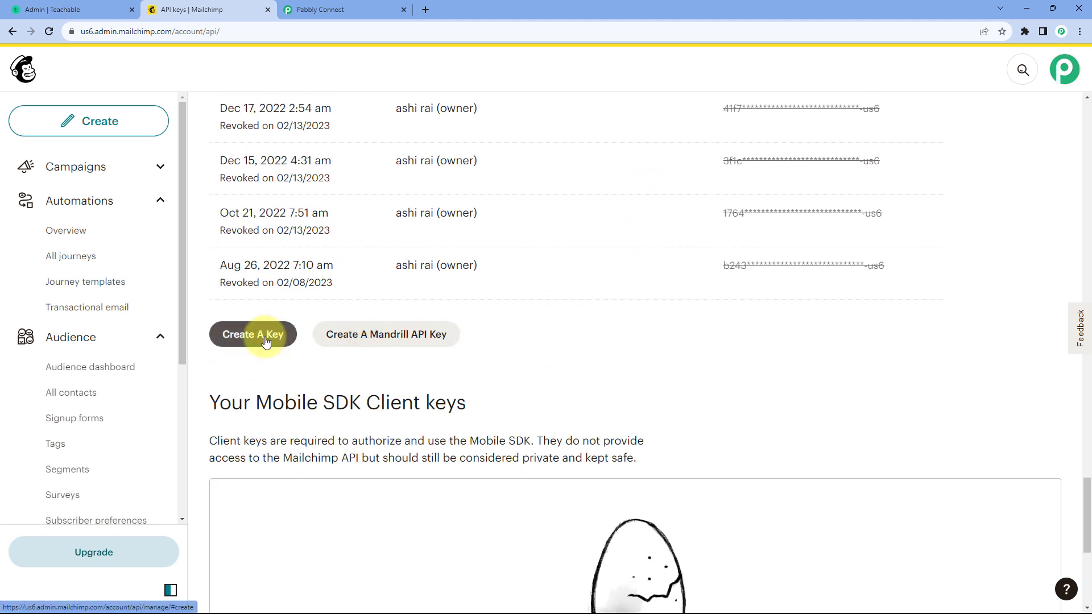
{"action": "left_click", "coordinate": [269, 335]}
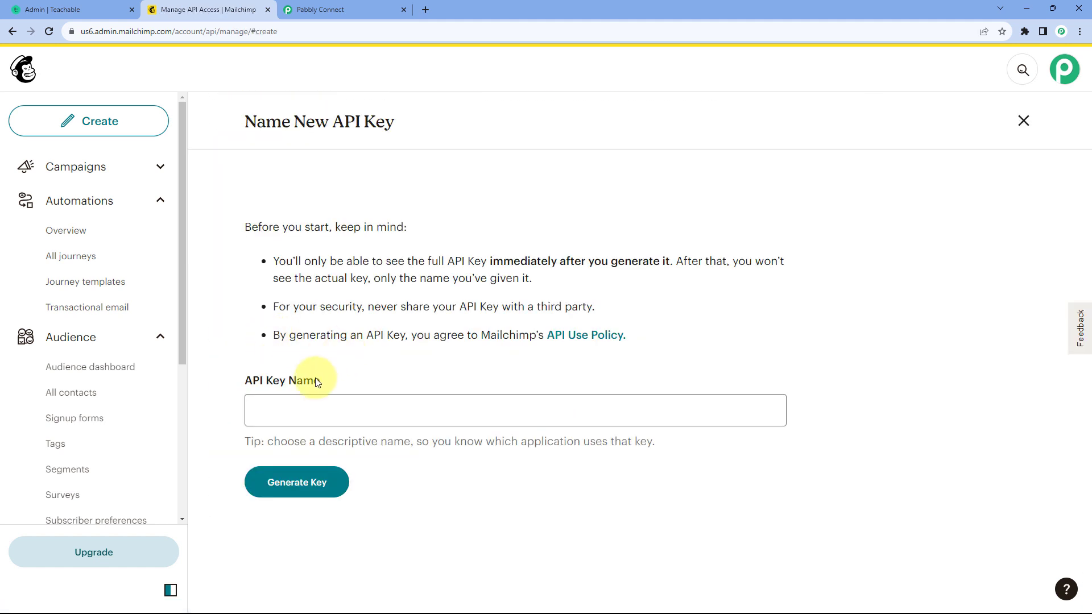
{"action": "left_click", "coordinate": [312, 416]}
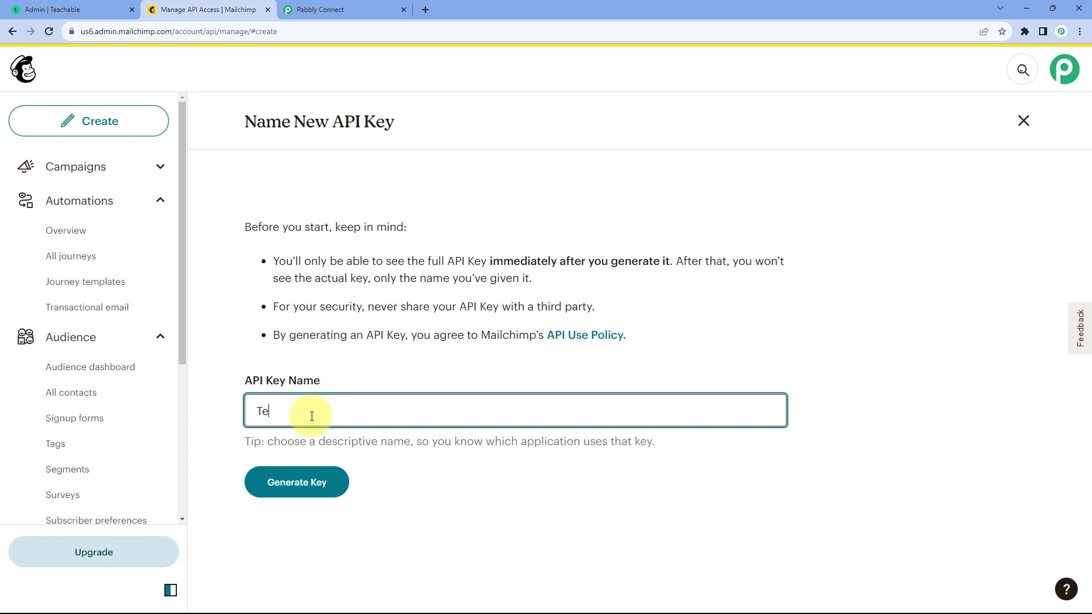
{"action": "left_click", "coordinate": [295, 483]}
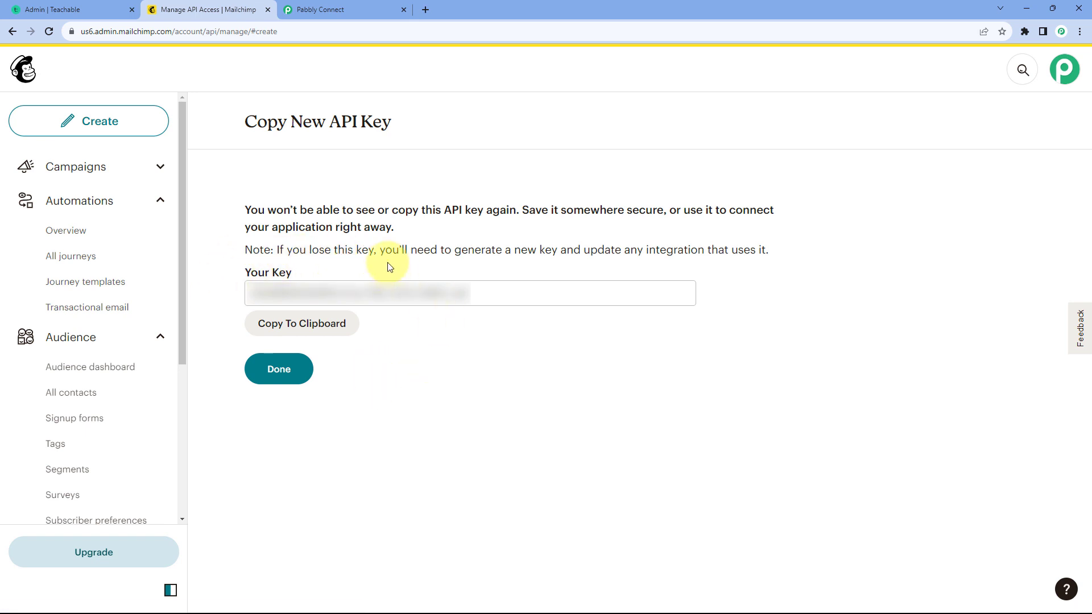
{"action": "left_click", "coordinate": [309, 329]}
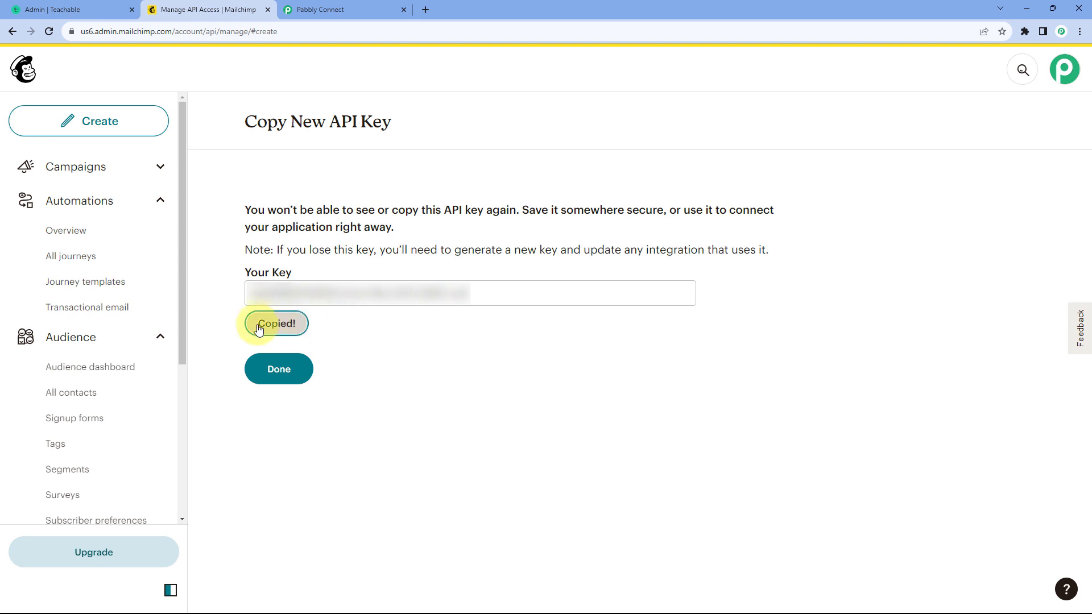
Step: Return to Pabbly Connect and paste the copied API key as the new connection's token
{"action": "left_click", "coordinate": [383, 6]}
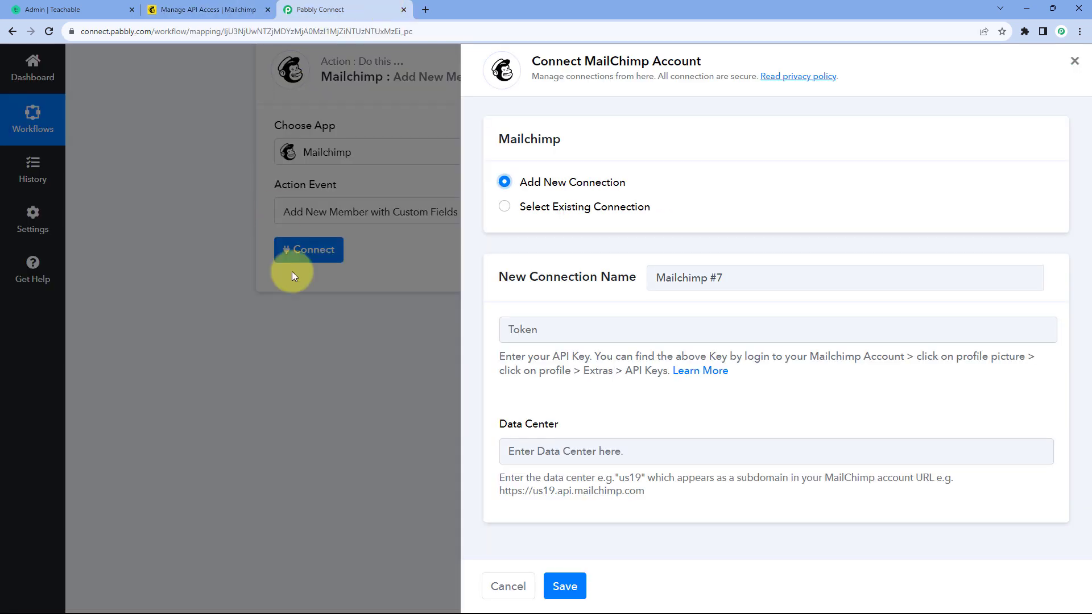
{"action": "left_click", "coordinate": [572, 328]}
{"action": "key", "text": "ctrl+v"}
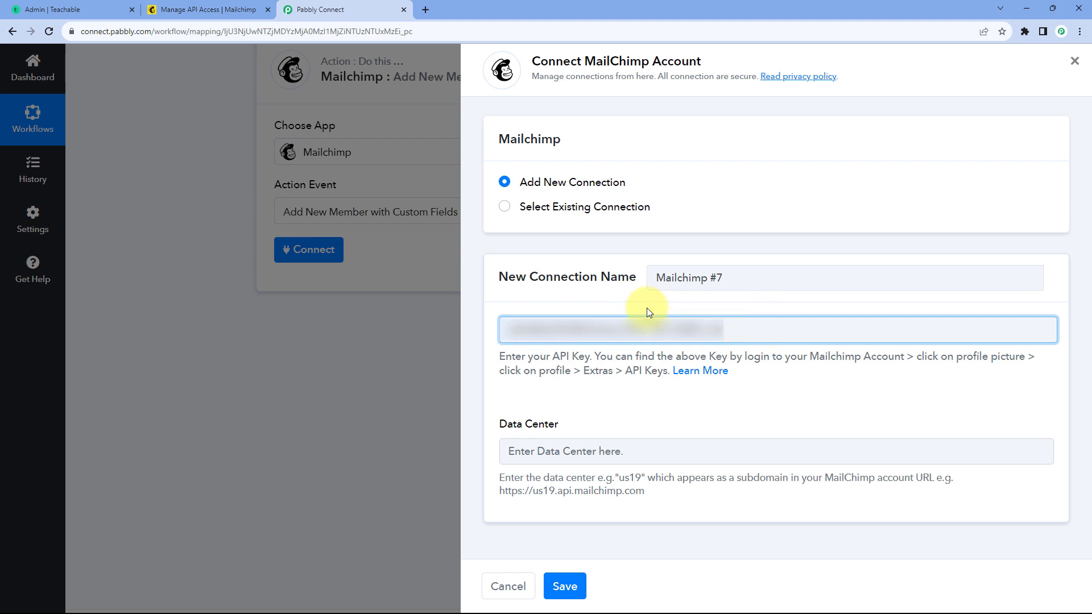
{"action": "left_click", "coordinate": [585, 412]}
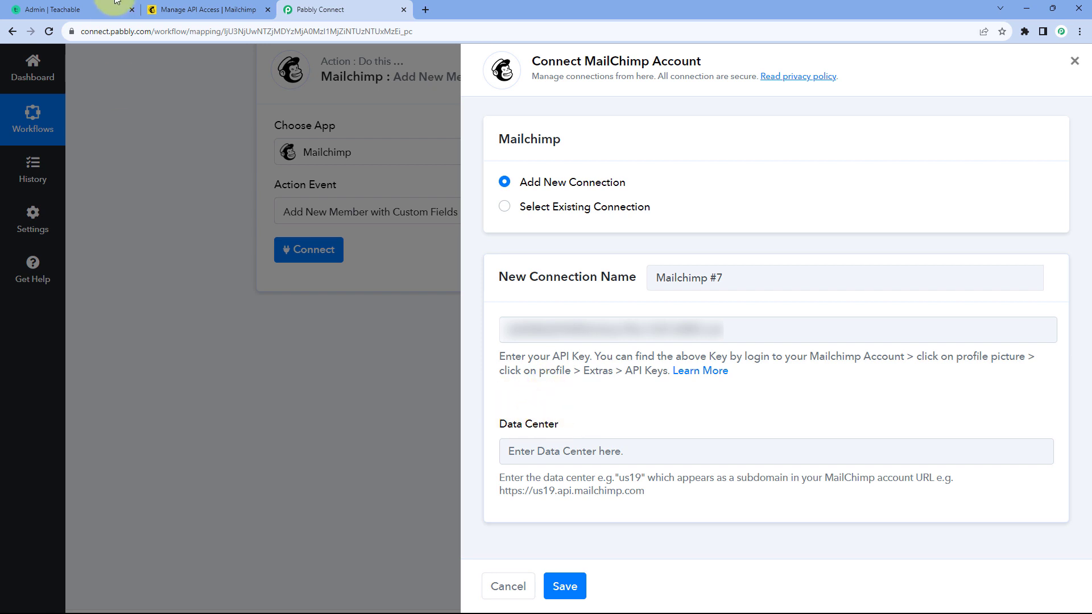
Step: Copy the data center us6 from the Mailchimp account URL into the connection's Data Center field and save the connection
{"action": "left_click", "coordinate": [208, 9]}
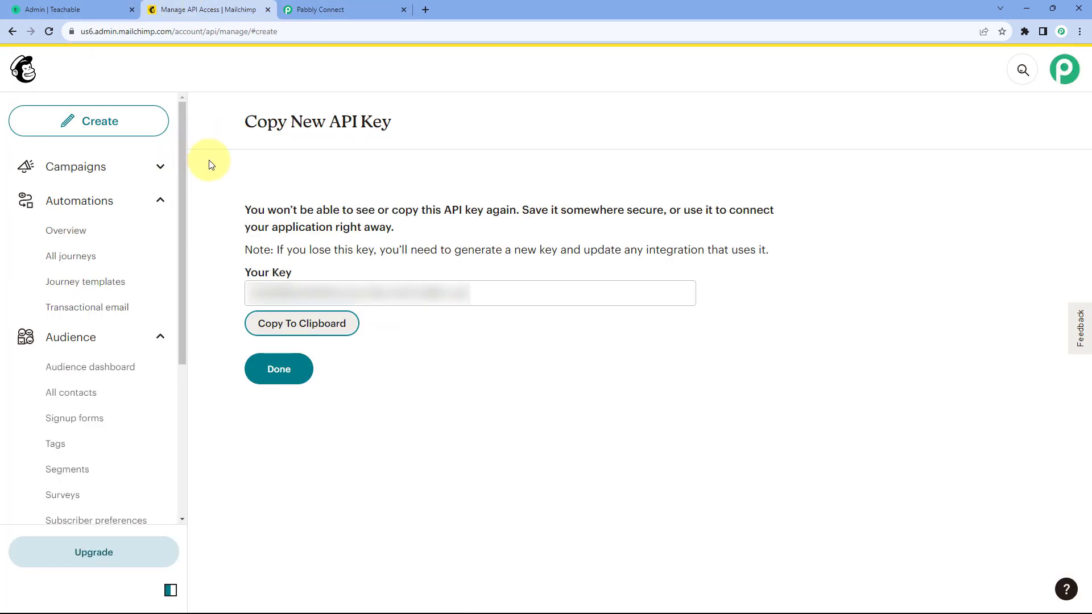
{"action": "double_click", "coordinate": [87, 34]}
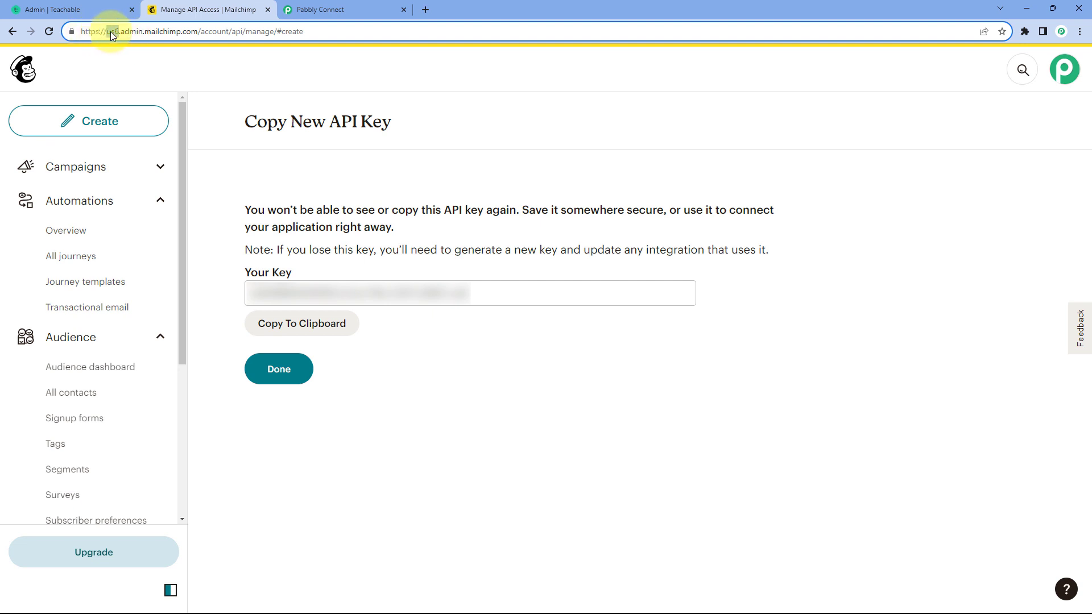
{"action": "right_click", "coordinate": [111, 32]}
{"action": "left_click", "coordinate": [131, 113]}
{"action": "left_click", "coordinate": [365, 10]}
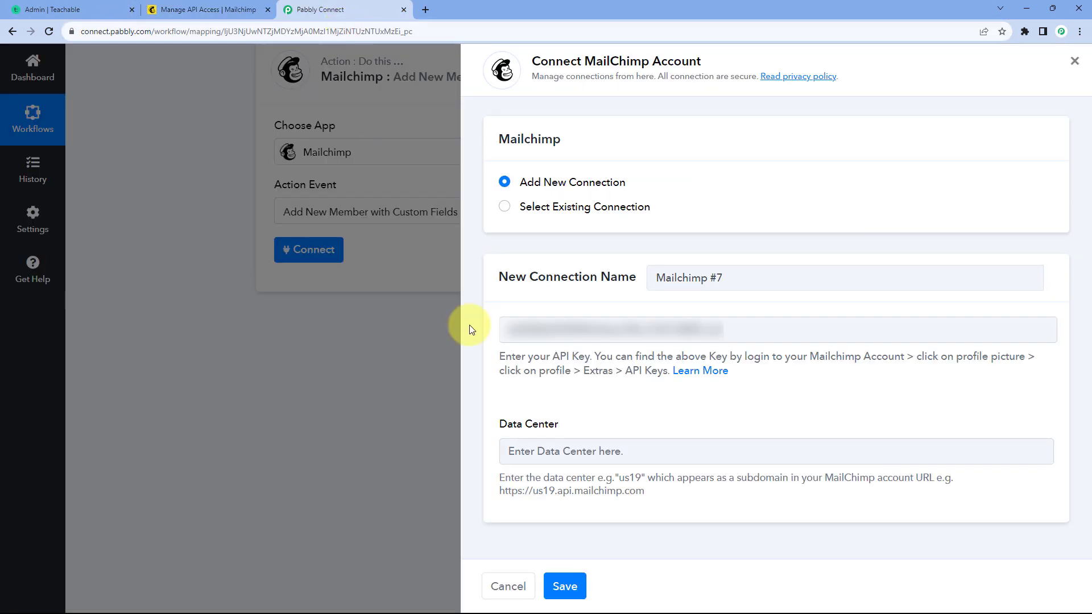
{"action": "right_click", "coordinate": [560, 455]}
{"action": "left_click", "coordinate": [585, 351]}
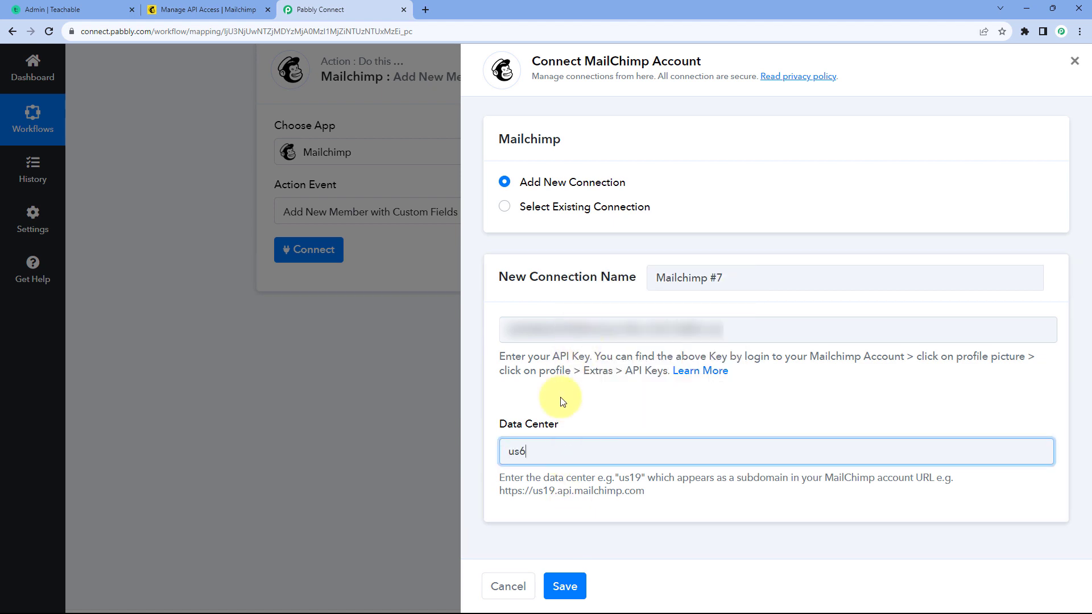
{"action": "left_click", "coordinate": [567, 586]}
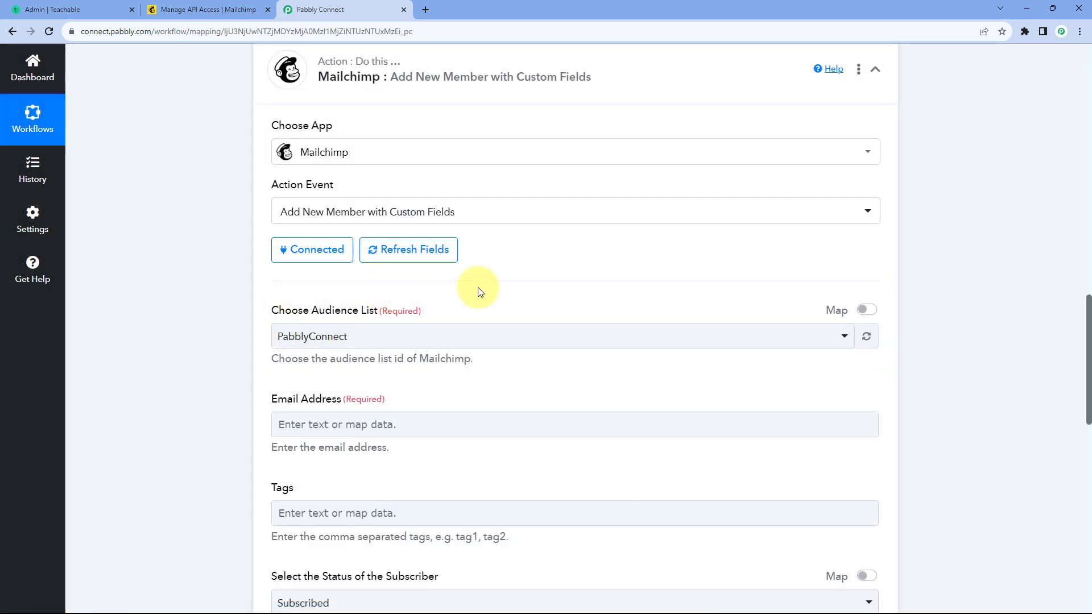
Step: Select PabblyConnect as the audience list for the Mailchimp action
{"action": "scroll", "coordinate": [248, 292], "scroll_direction": "down", "scroll_amount": 3}
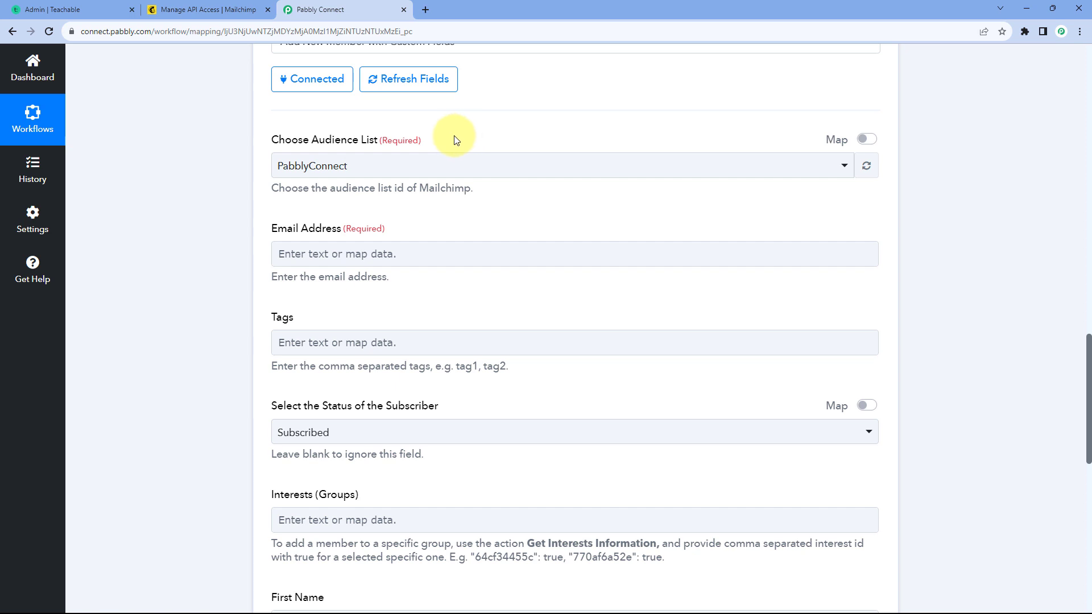
{"action": "left_click", "coordinate": [383, 169]}
{"action": "left_click", "coordinate": [211, 9]}
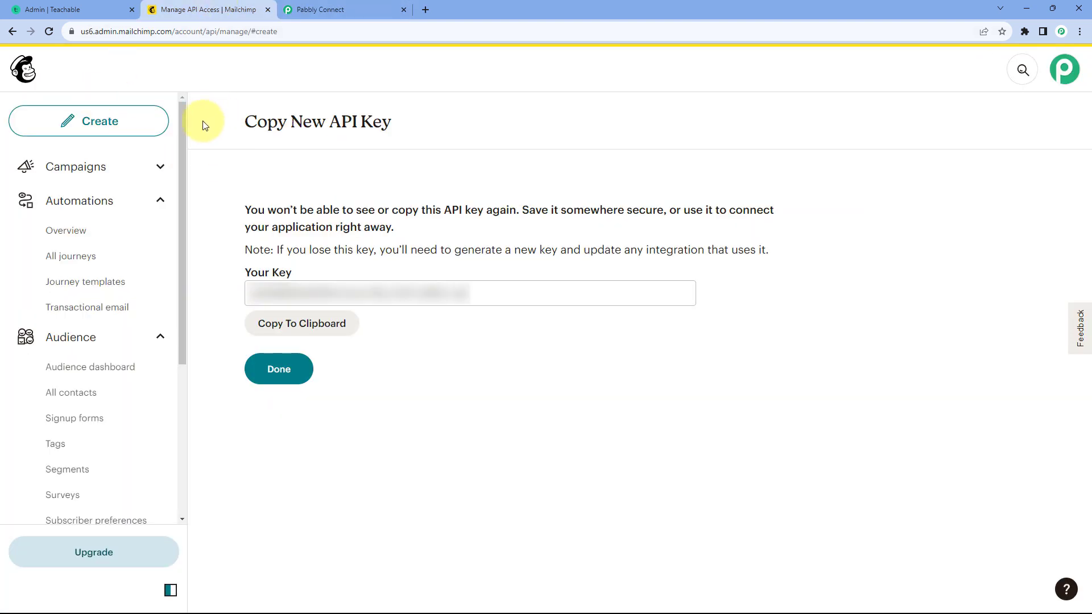
{"action": "left_click", "coordinate": [315, 9]}
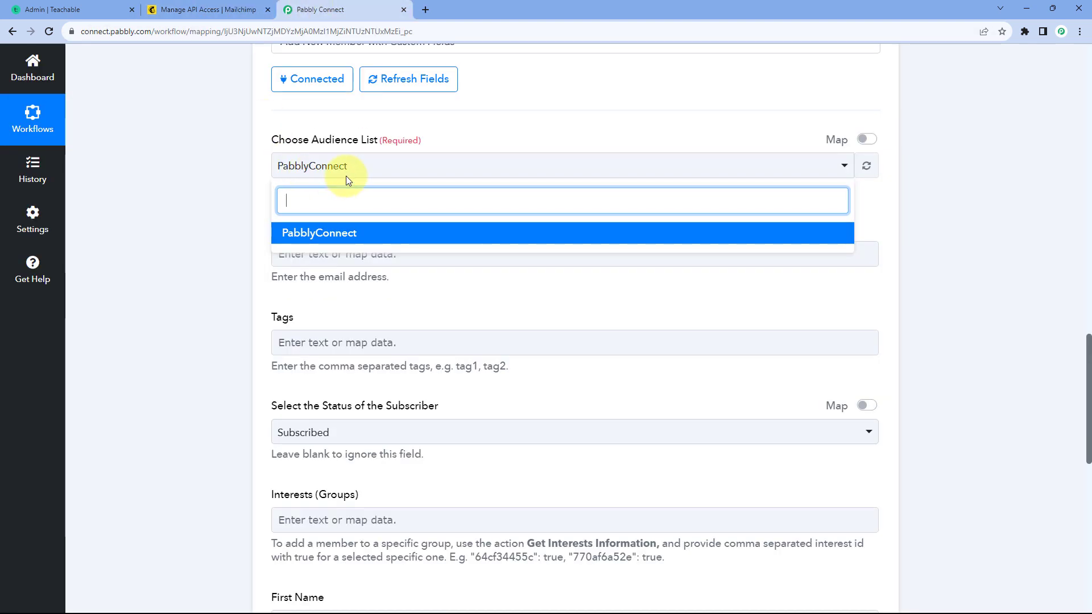
{"action": "left_click", "coordinate": [352, 236]}
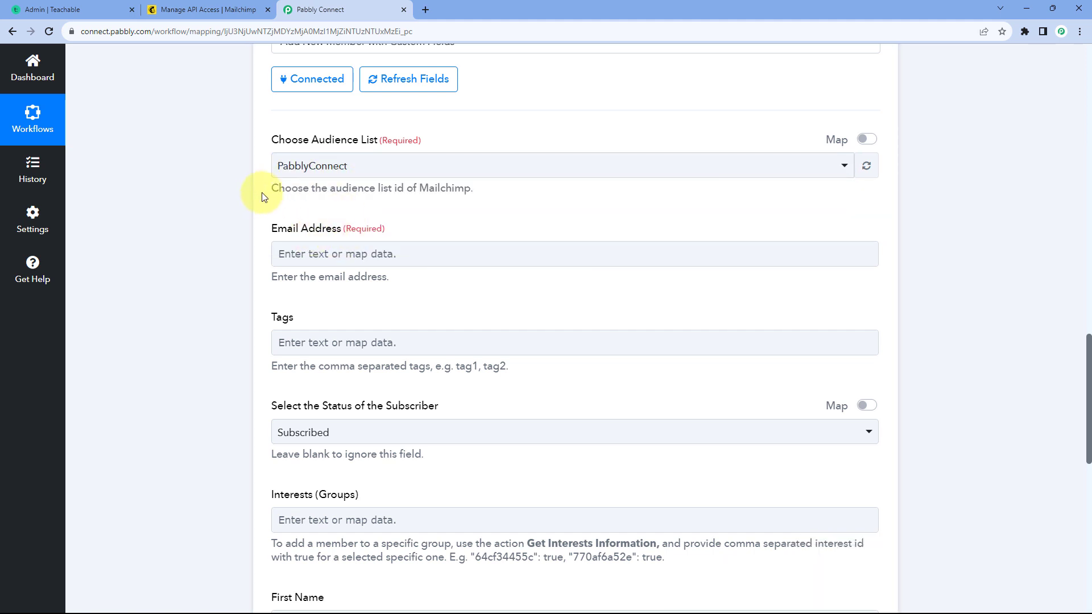
{"action": "scroll", "coordinate": [261, 192], "scroll_direction": "down", "scroll_amount": 1}
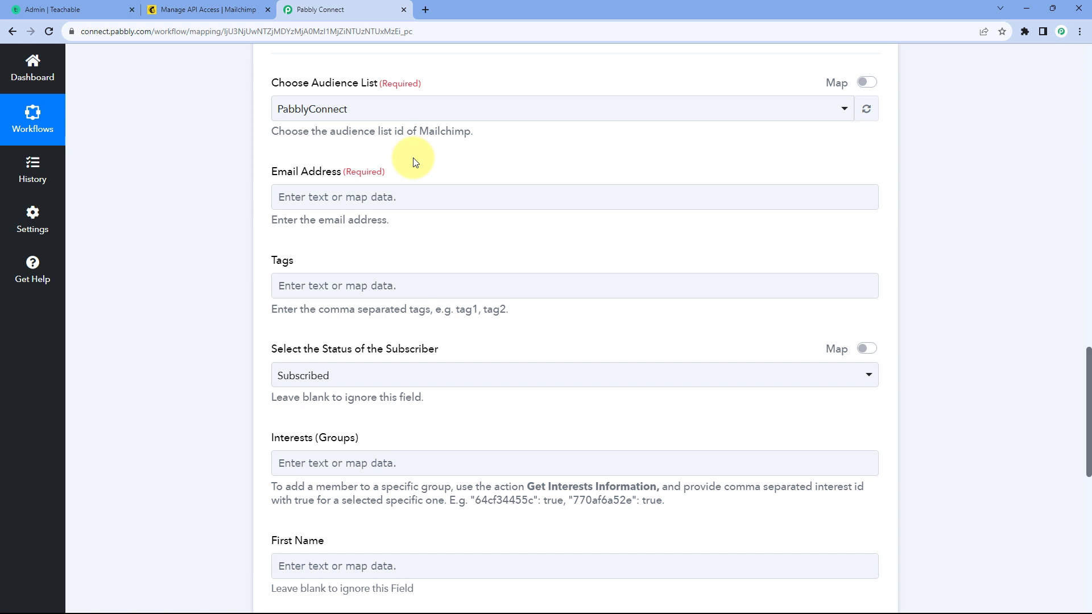
{"action": "scroll", "coordinate": [530, 171], "scroll_direction": "up", "scroll_amount": 12}
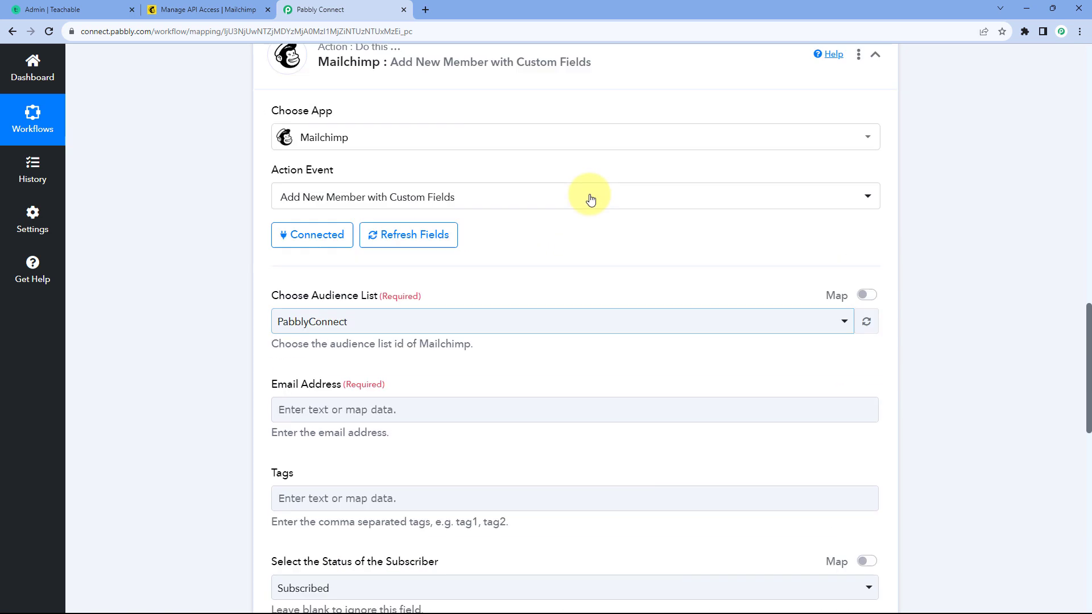
Step: Locate the student's email field in the response received from the Teachable trigger
{"action": "scroll", "coordinate": [610, 287], "scroll_direction": "down", "scroll_amount": 13}
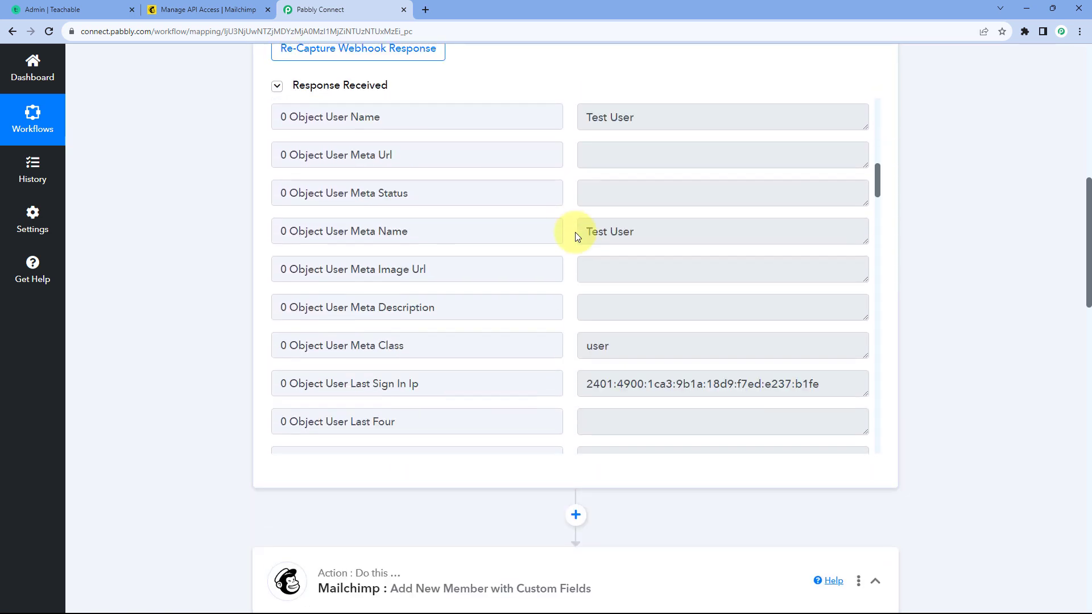
{"action": "scroll", "coordinate": [573, 237], "scroll_direction": "down", "scroll_amount": 1}
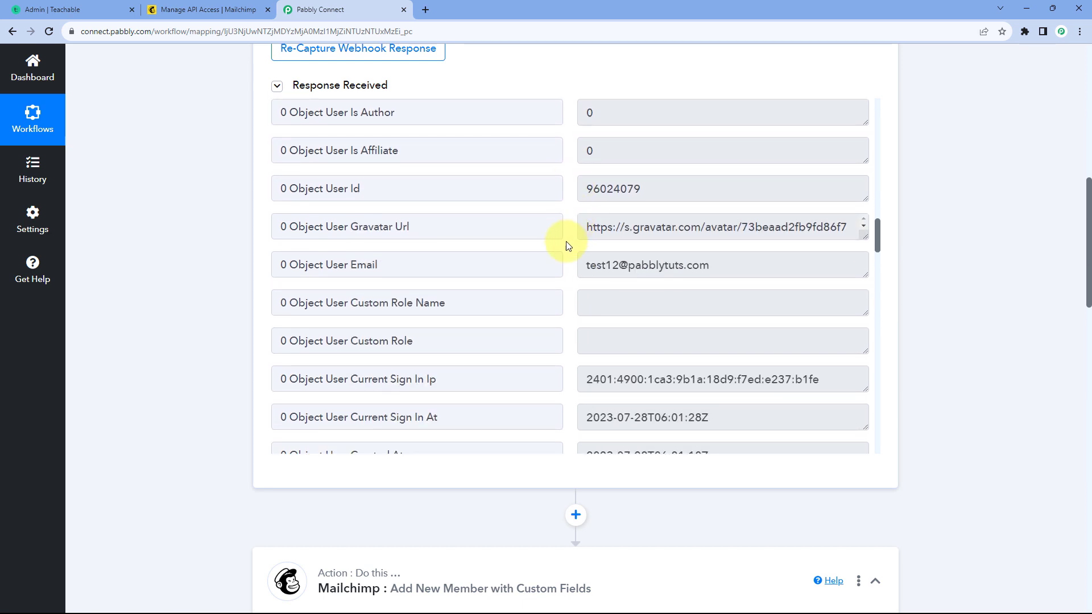
{"action": "left_click", "coordinate": [585, 266]}
{"action": "left_click_drag", "start_coordinate": [585, 265], "coordinate": [732, 265]}
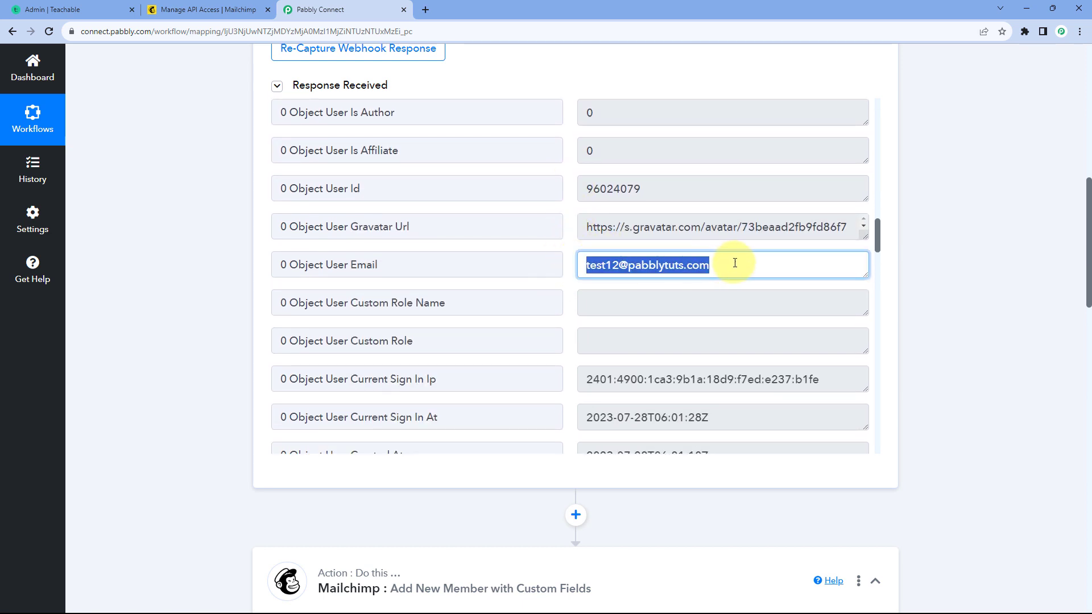
{"action": "left_click", "coordinate": [561, 245]}
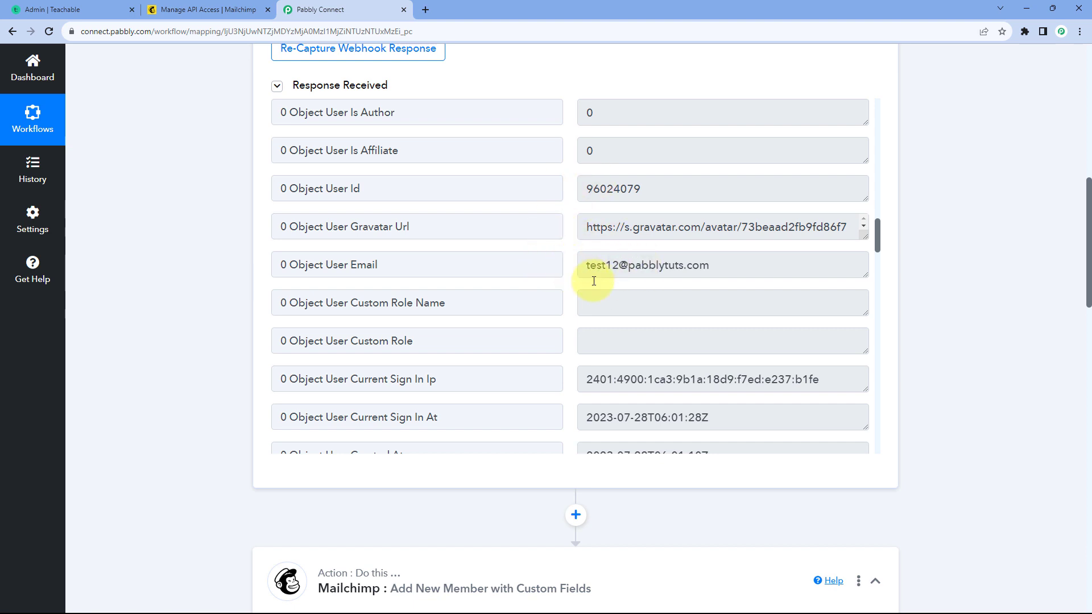
{"action": "scroll", "coordinate": [230, 278], "scroll_direction": "down", "scroll_amount": 12}
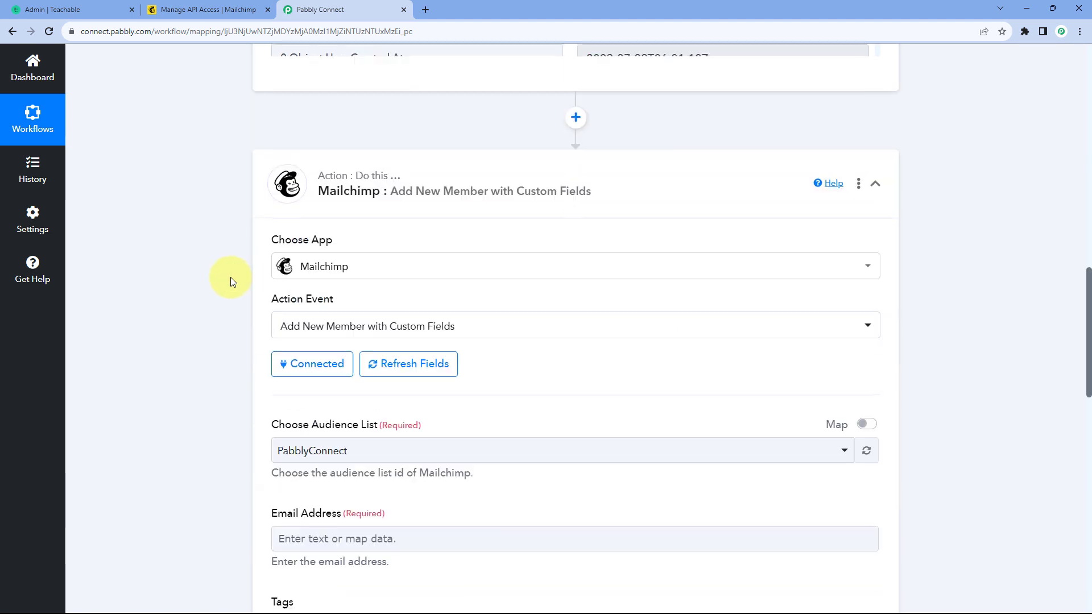
Step: Map the Mailchimp member's Email Address to the Object User Email value from the Teachable New Enrollment step
{"action": "left_click", "coordinate": [327, 193]}
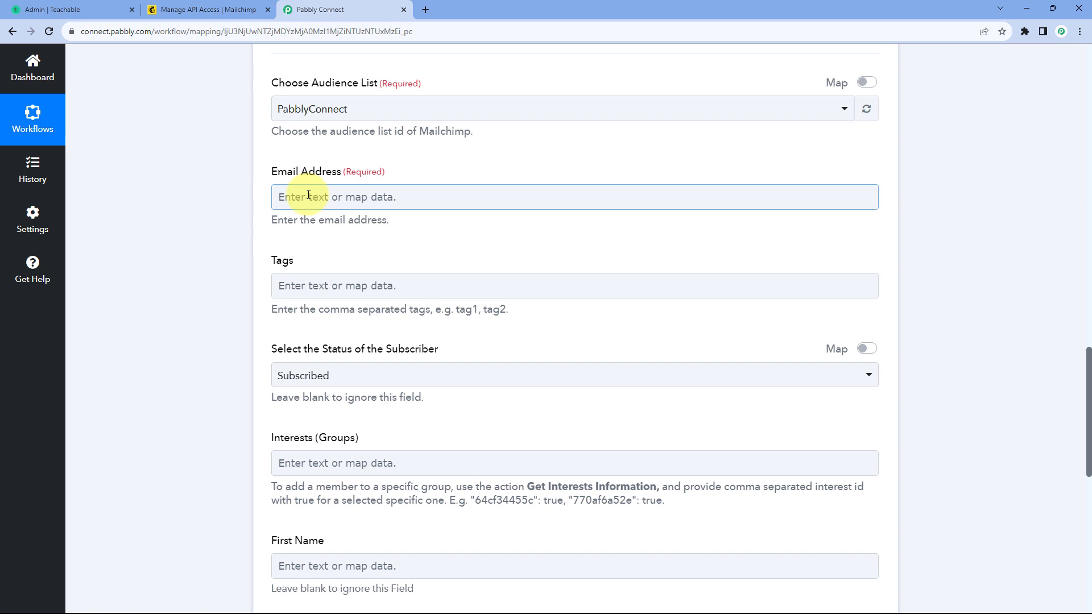
{"action": "left_click", "coordinate": [309, 195]}
{"action": "scroll", "coordinate": [451, 182], "scroll_direction": "down", "scroll_amount": 2}
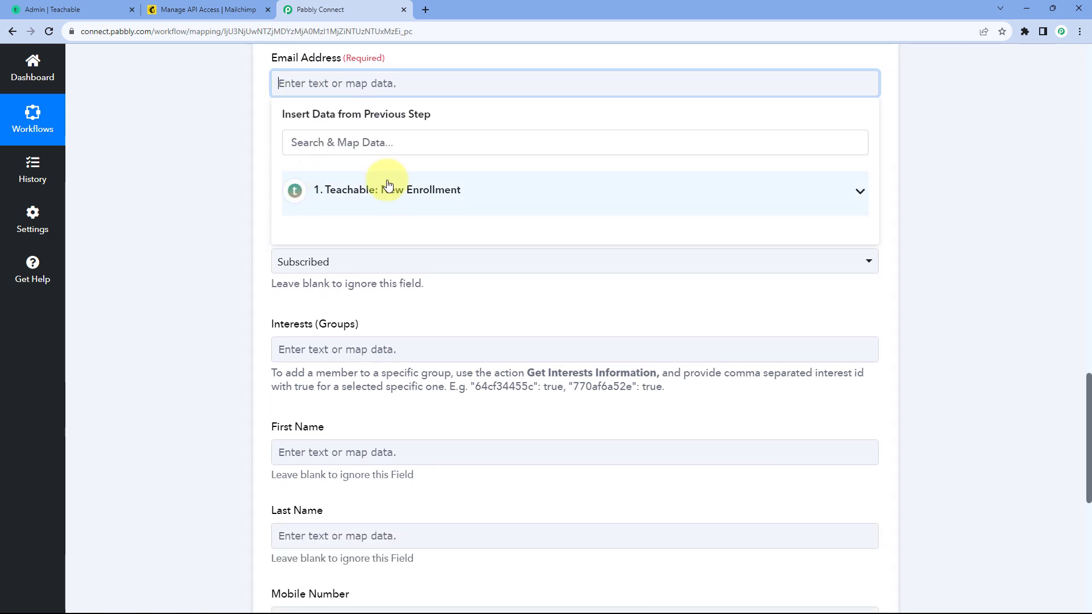
{"action": "left_click", "coordinate": [473, 202]}
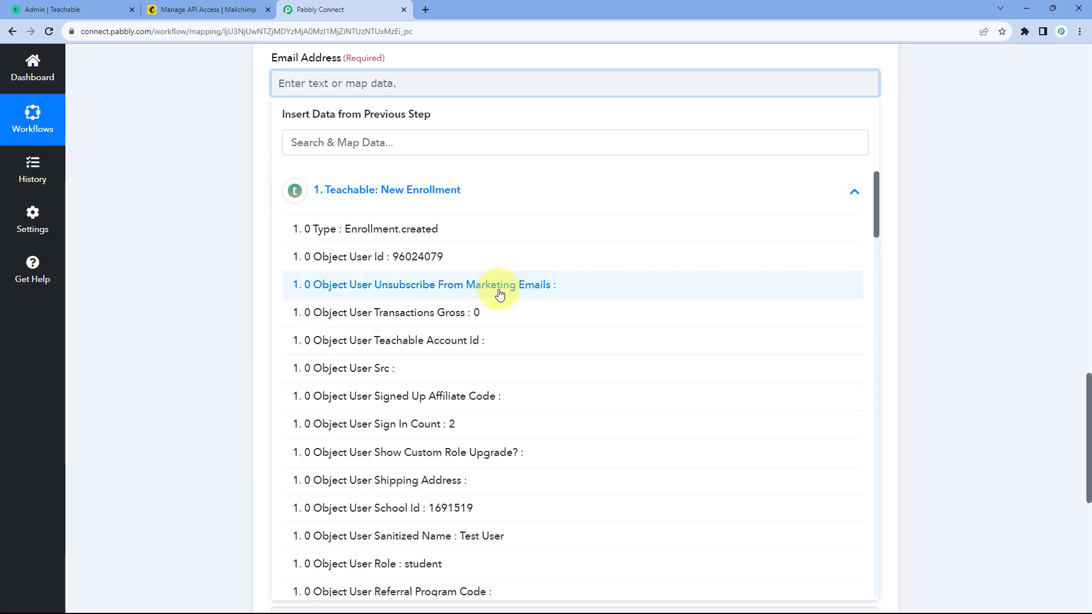
{"action": "scroll", "coordinate": [493, 289], "scroll_direction": "down", "scroll_amount": 9}
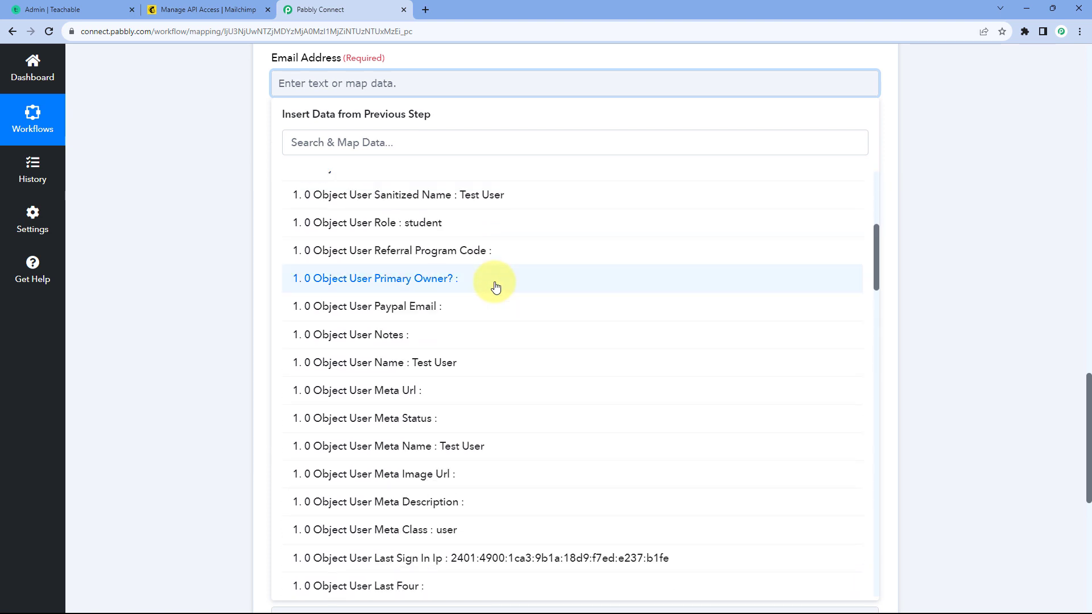
{"action": "scroll", "coordinate": [495, 286], "scroll_direction": "down", "scroll_amount": 7}
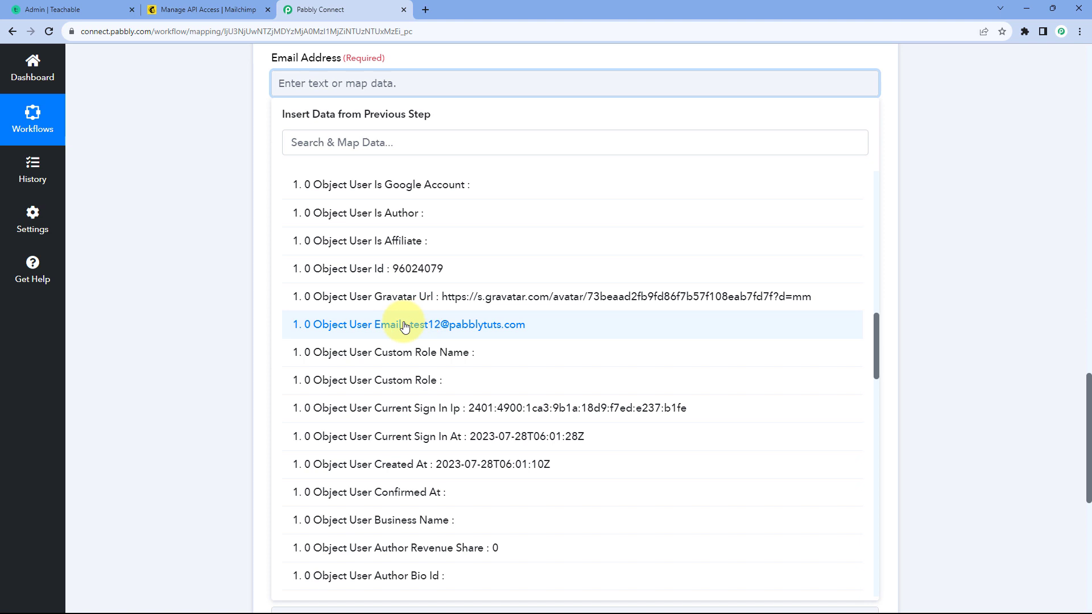
{"action": "left_click", "coordinate": [407, 328]}
{"action": "scroll", "coordinate": [227, 228], "scroll_direction": "up", "scroll_amount": 3}
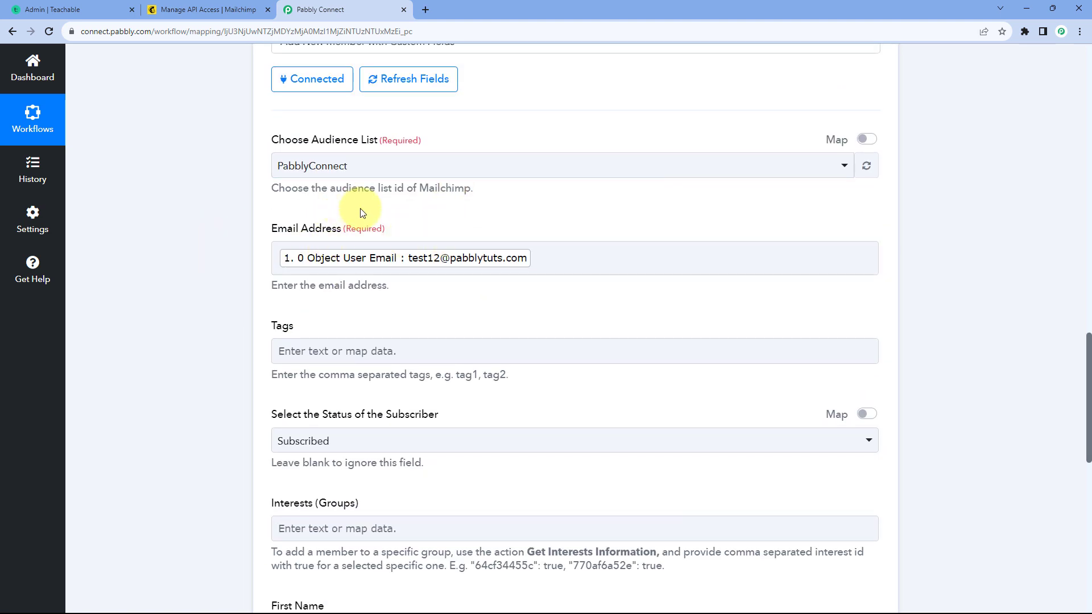
Step: Review the Tags field and find the enrolled course's name in the Teachable trigger response
{"action": "scroll", "coordinate": [401, 230], "scroll_direction": "down", "scroll_amount": 1}
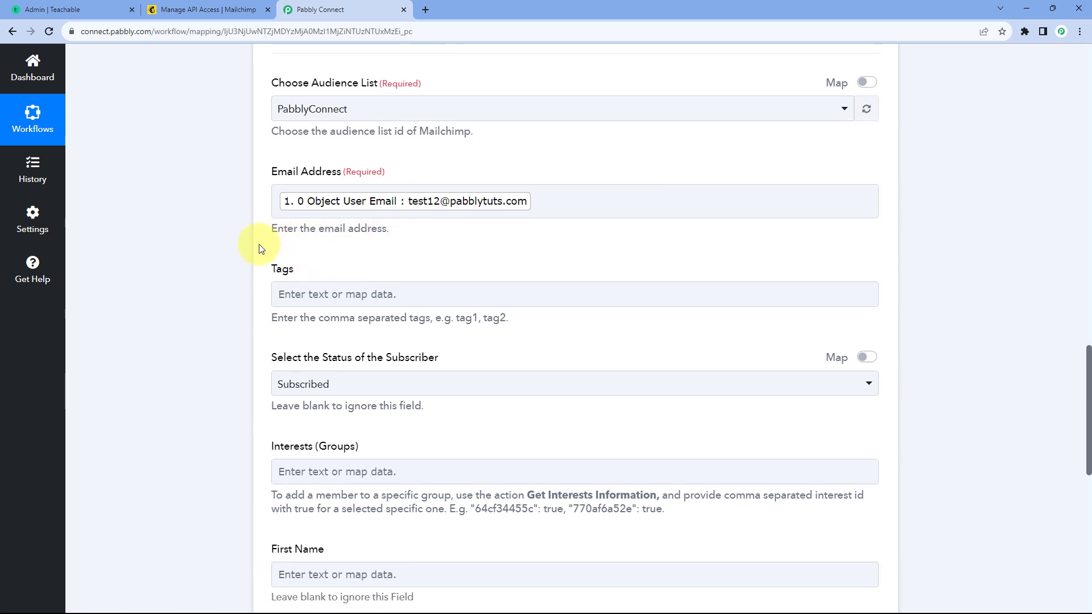
{"action": "scroll", "coordinate": [317, 233], "scroll_direction": "down", "scroll_amount": 1}
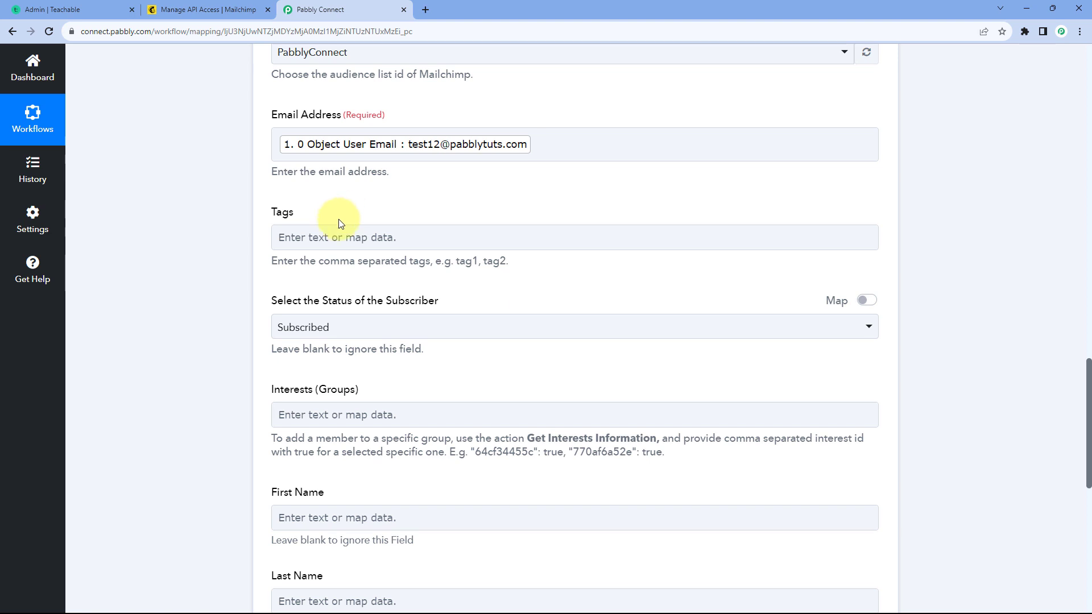
{"action": "left_click", "coordinate": [374, 239]}
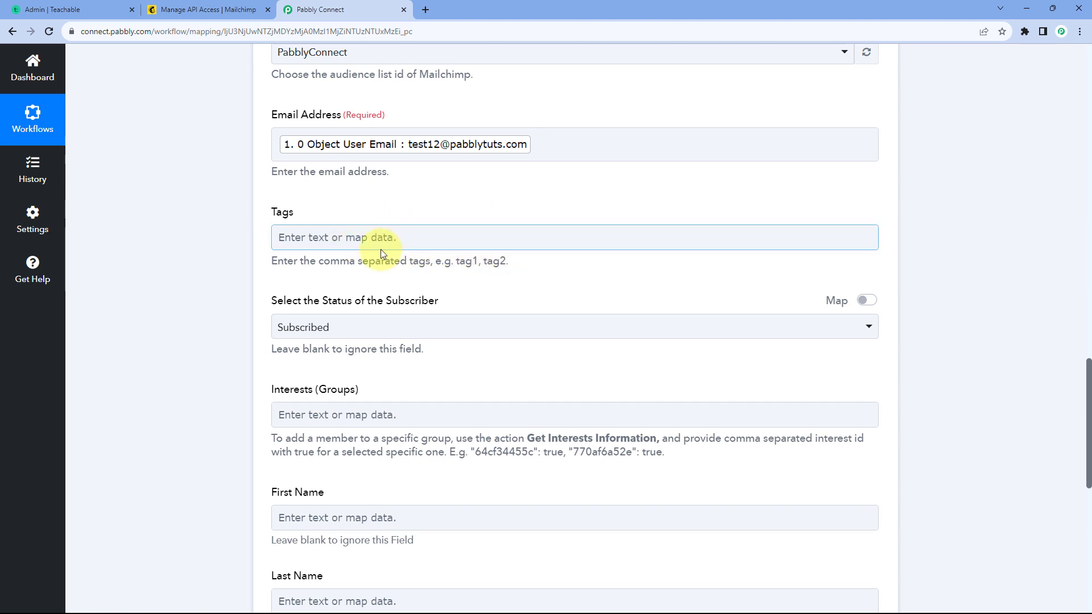
{"action": "left_click", "coordinate": [529, 212]}
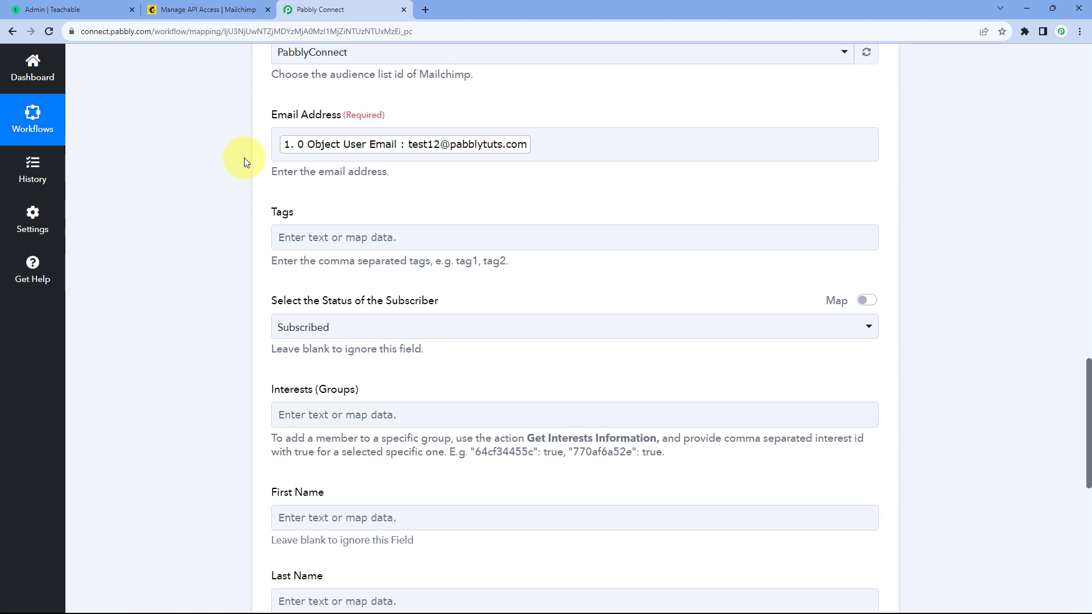
{"action": "scroll", "coordinate": [248, 180], "scroll_direction": "up", "scroll_amount": 1}
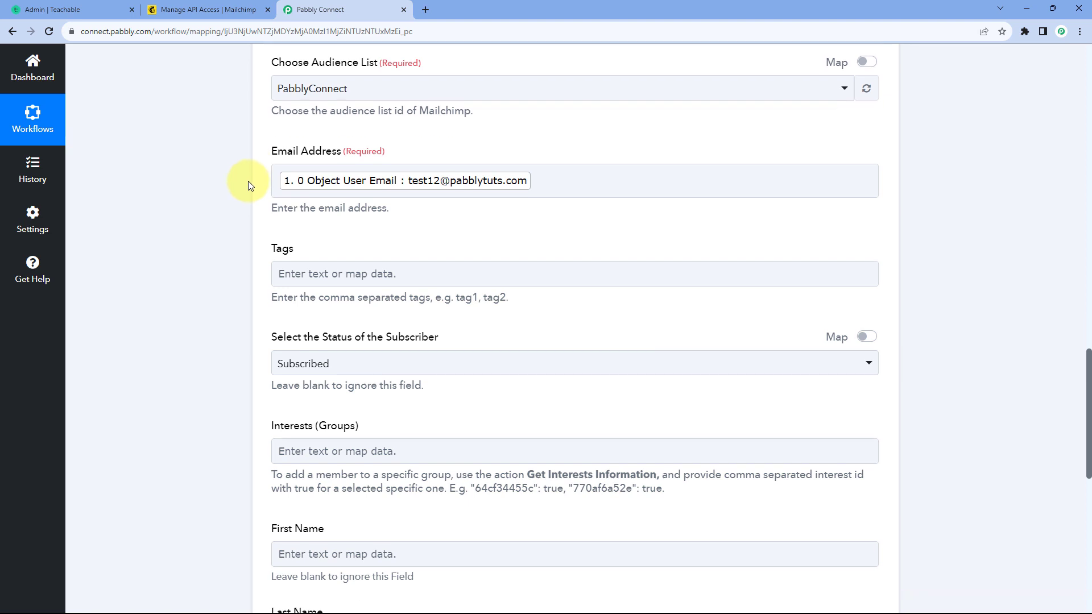
{"action": "scroll", "coordinate": [248, 181], "scroll_direction": "down", "scroll_amount": 1}
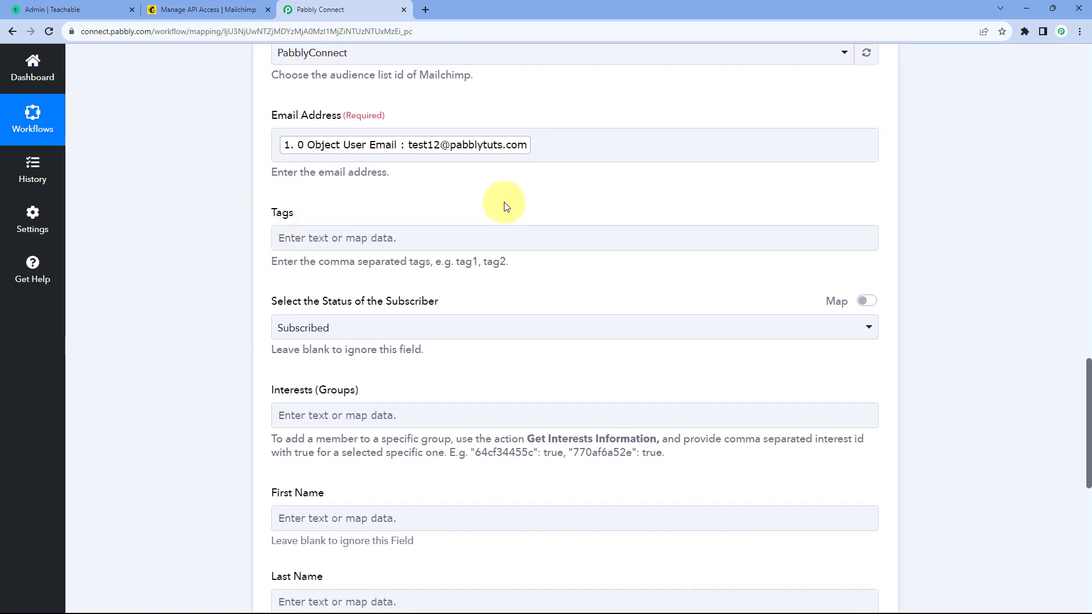
{"action": "scroll", "coordinate": [506, 206], "scroll_direction": "up", "scroll_amount": 20}
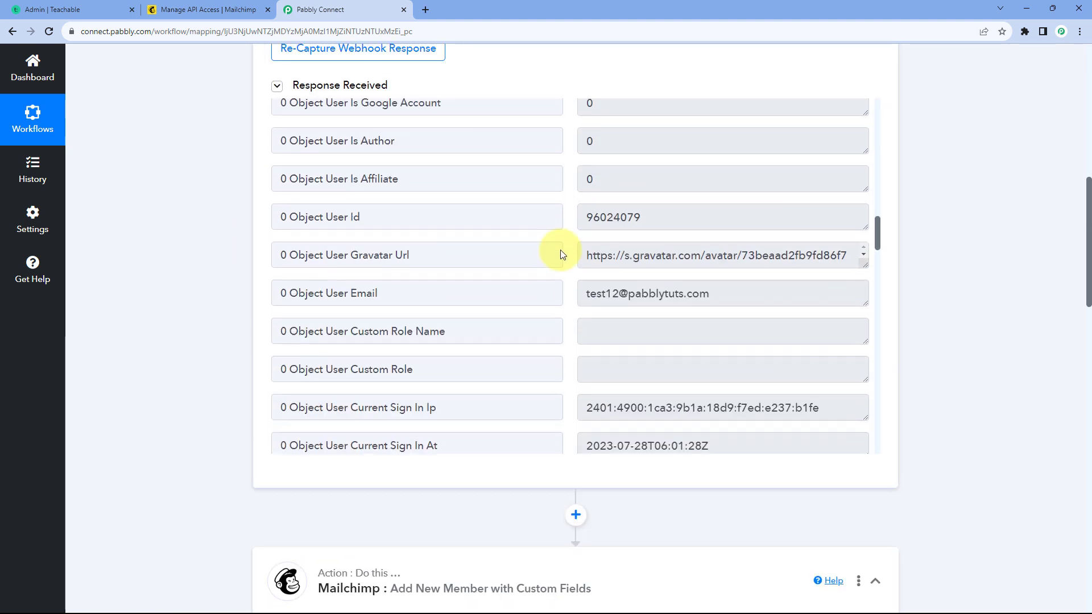
{"action": "scroll", "coordinate": [561, 251], "scroll_direction": "down", "scroll_amount": 15}
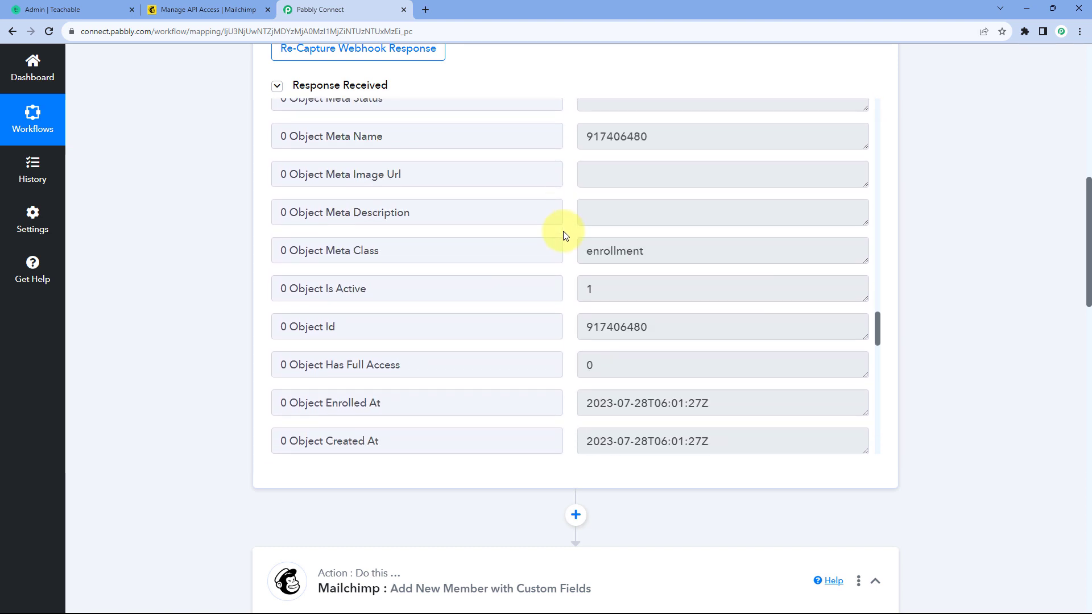
{"action": "scroll", "coordinate": [563, 231], "scroll_direction": "down", "scroll_amount": 7}
{"action": "left_click_drag", "start_coordinate": [701, 197], "coordinate": [578, 198]}
{"action": "left_click", "coordinate": [572, 199]}
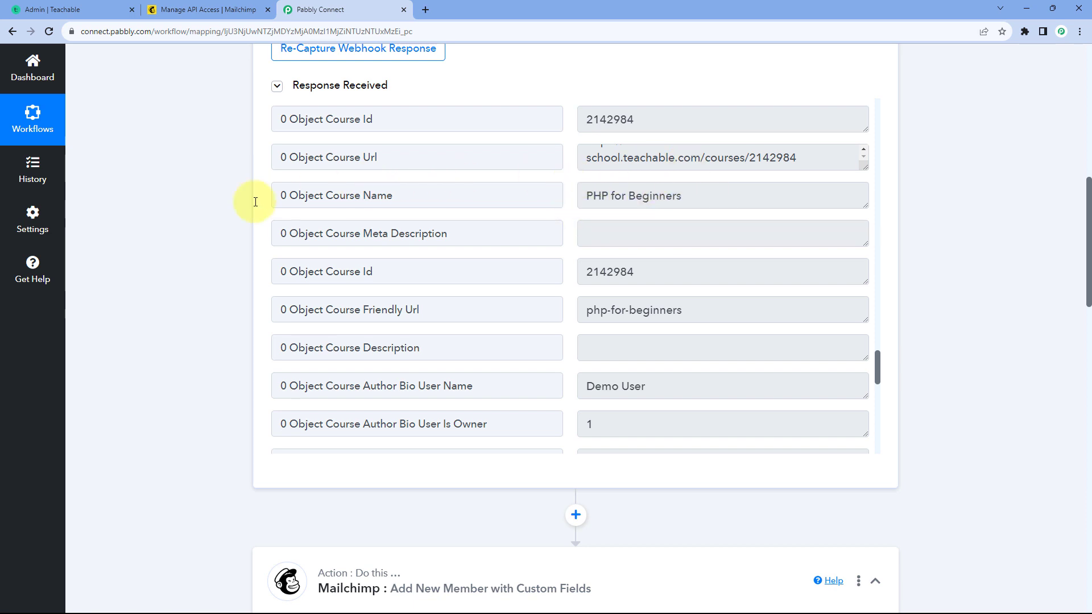
{"action": "scroll", "coordinate": [233, 230], "scroll_direction": "down", "scroll_amount": 10}
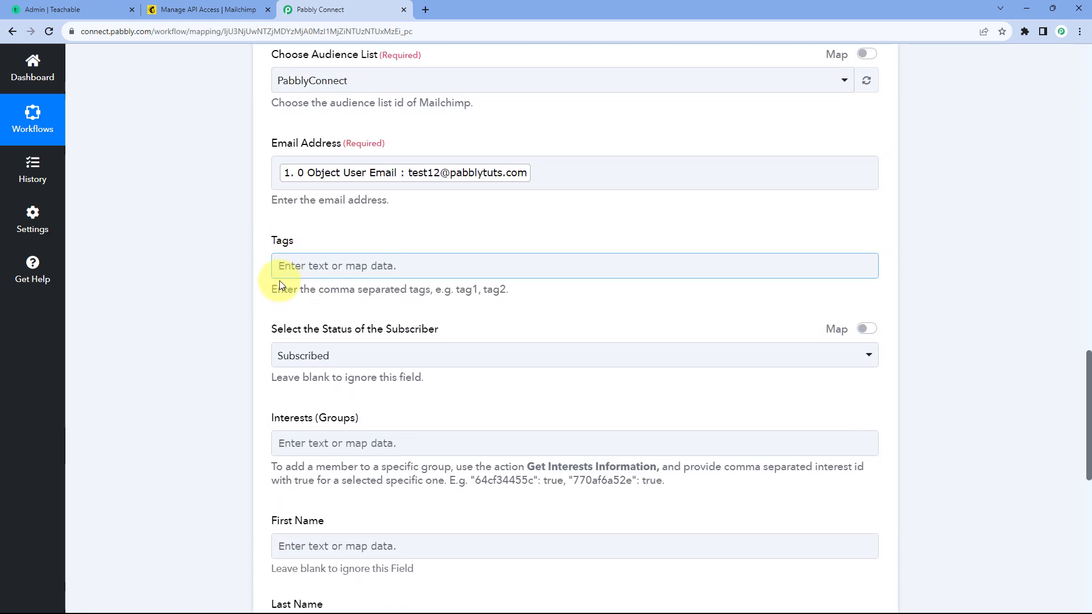
Step: Map the Tags field to the Object Course Name value from the Teachable New Enrollment step
{"action": "scroll", "coordinate": [238, 210], "scroll_direction": "down", "scroll_amount": 3}
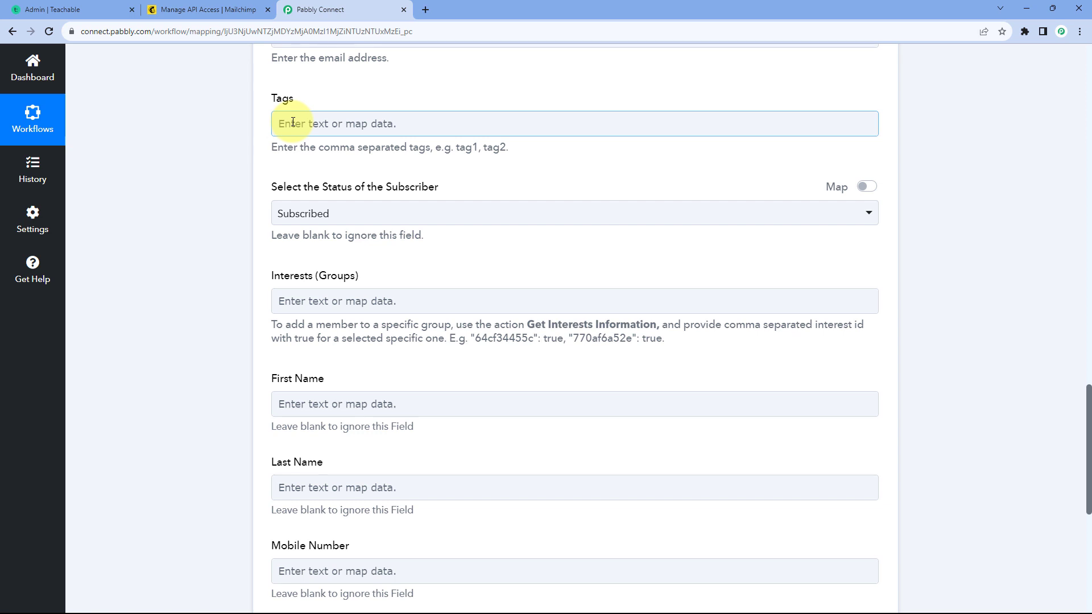
{"action": "left_click", "coordinate": [289, 123]}
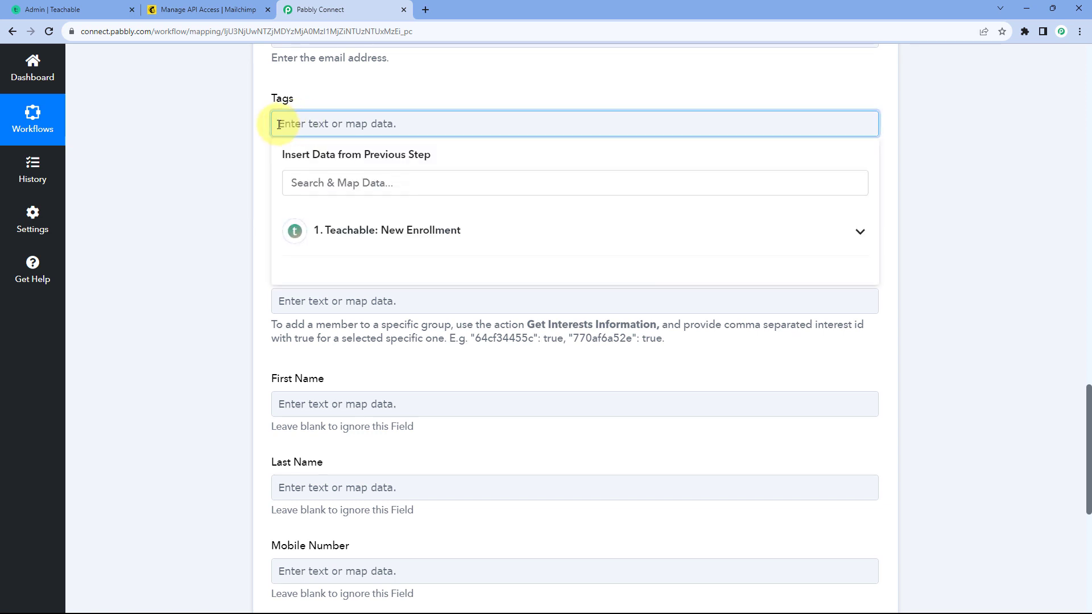
{"action": "left_click", "coordinate": [366, 230]}
{"action": "scroll", "coordinate": [400, 283], "scroll_direction": "down", "scroll_amount": 4}
{"action": "scroll", "coordinate": [400, 282], "scroll_direction": "down", "scroll_amount": 14}
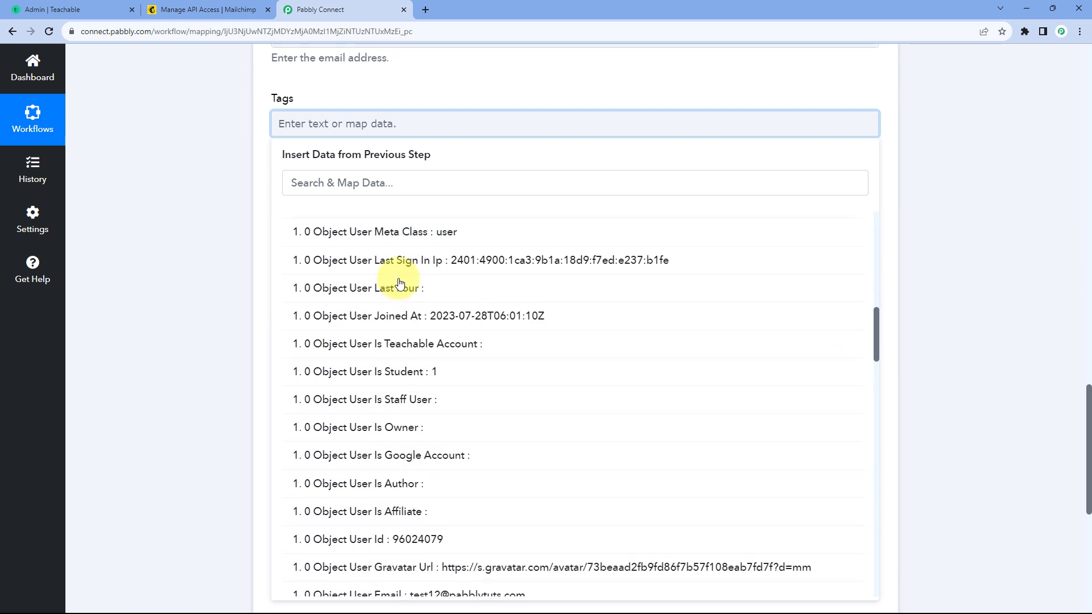
{"action": "scroll", "coordinate": [400, 283], "scroll_direction": "down", "scroll_amount": 8}
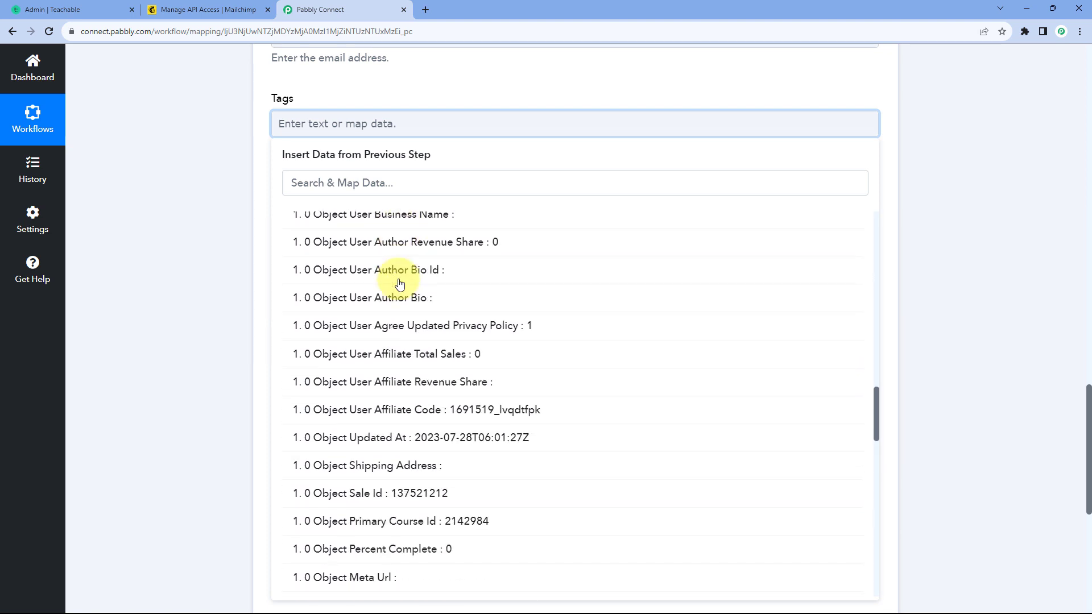
{"action": "scroll", "coordinate": [400, 283], "scroll_direction": "down", "scroll_amount": 8}
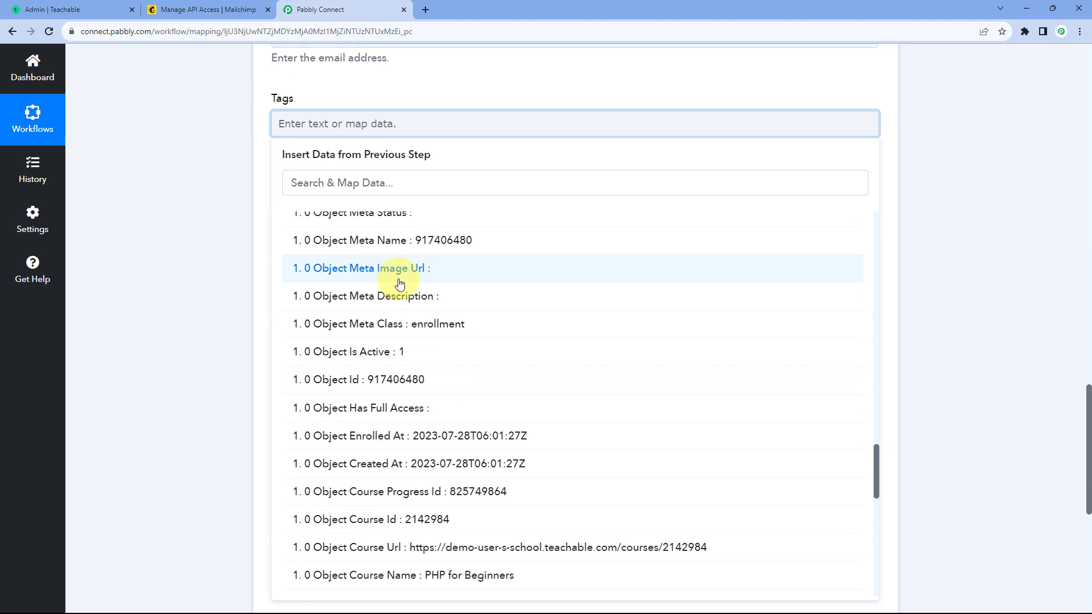
{"action": "left_click", "coordinate": [416, 410]}
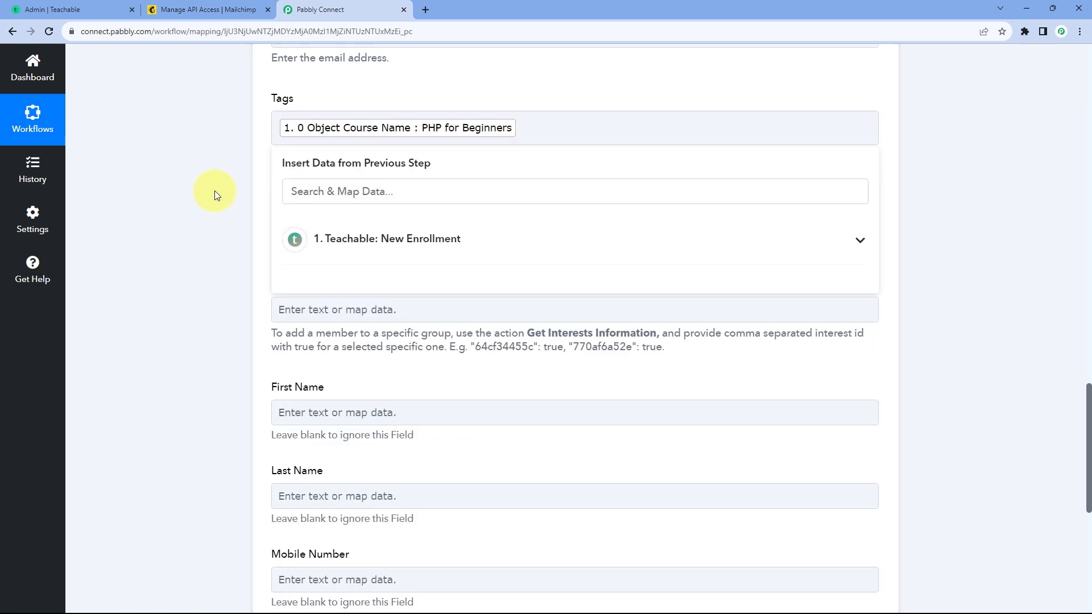
{"action": "left_click", "coordinate": [214, 190]}
Step: Set the status of the subscriber to Subscribed and leave the Interests (Groups) field blank
{"action": "scroll", "coordinate": [304, 123], "scroll_direction": "down", "scroll_amount": 1}
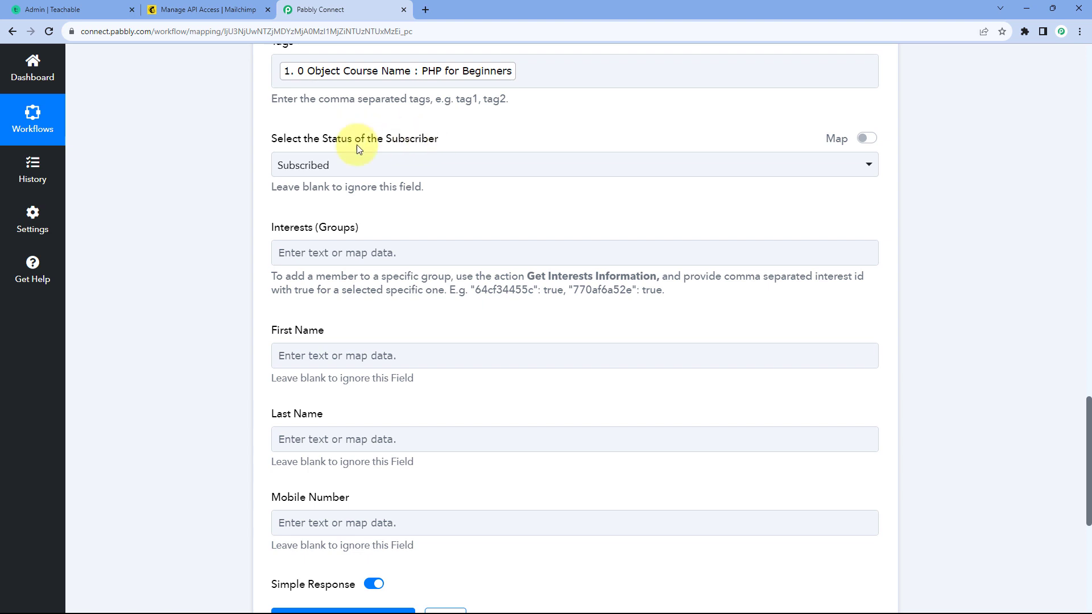
{"action": "left_click", "coordinate": [383, 165]}
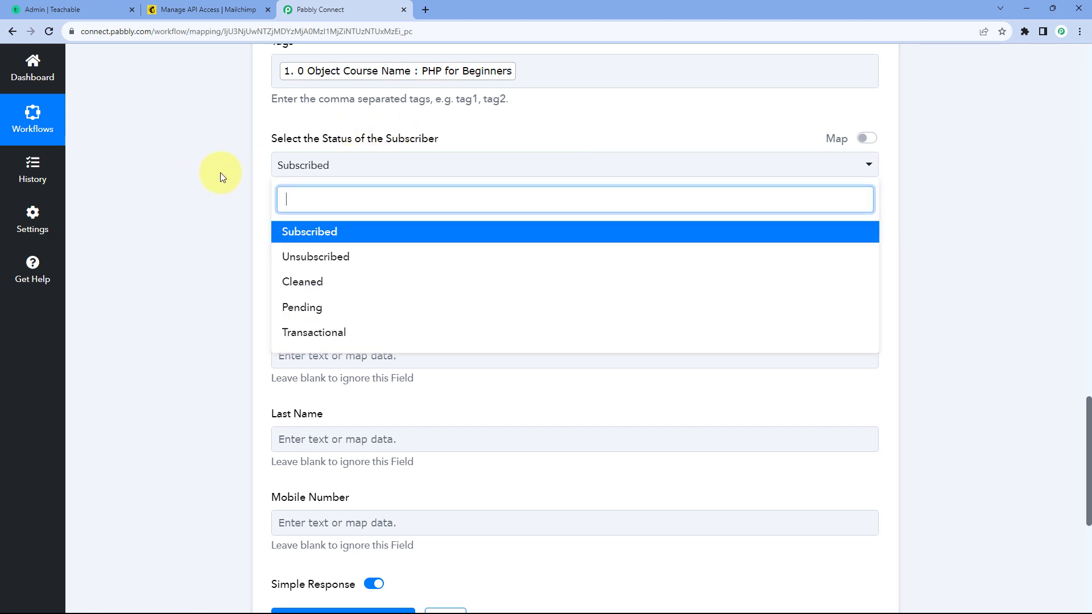
{"action": "scroll", "coordinate": [221, 175], "scroll_direction": "down", "scroll_amount": 1}
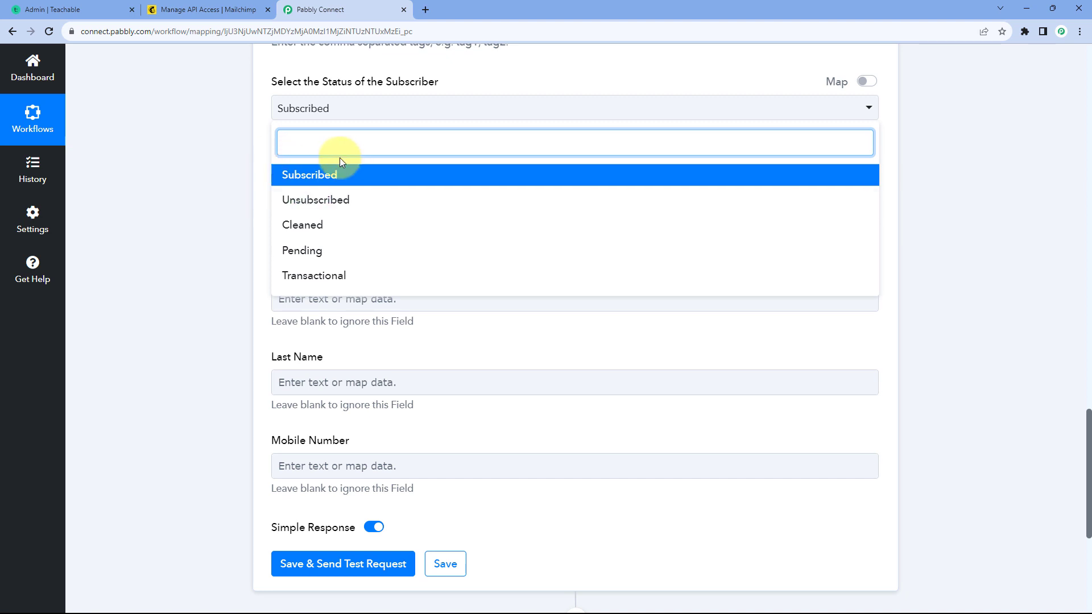
{"action": "left_click", "coordinate": [312, 174]}
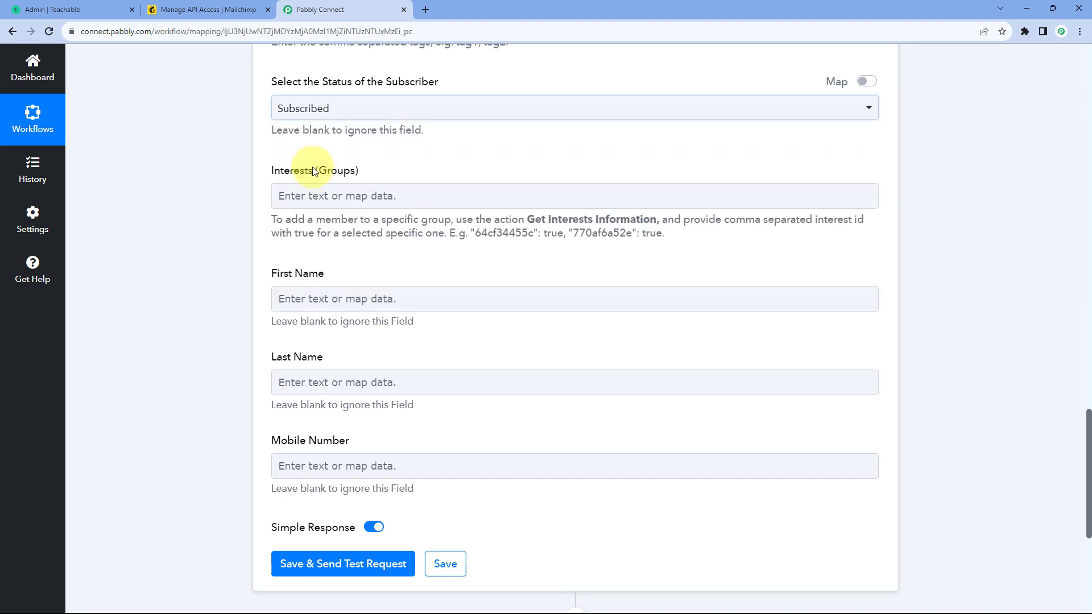
{"action": "left_click", "coordinate": [251, 142]}
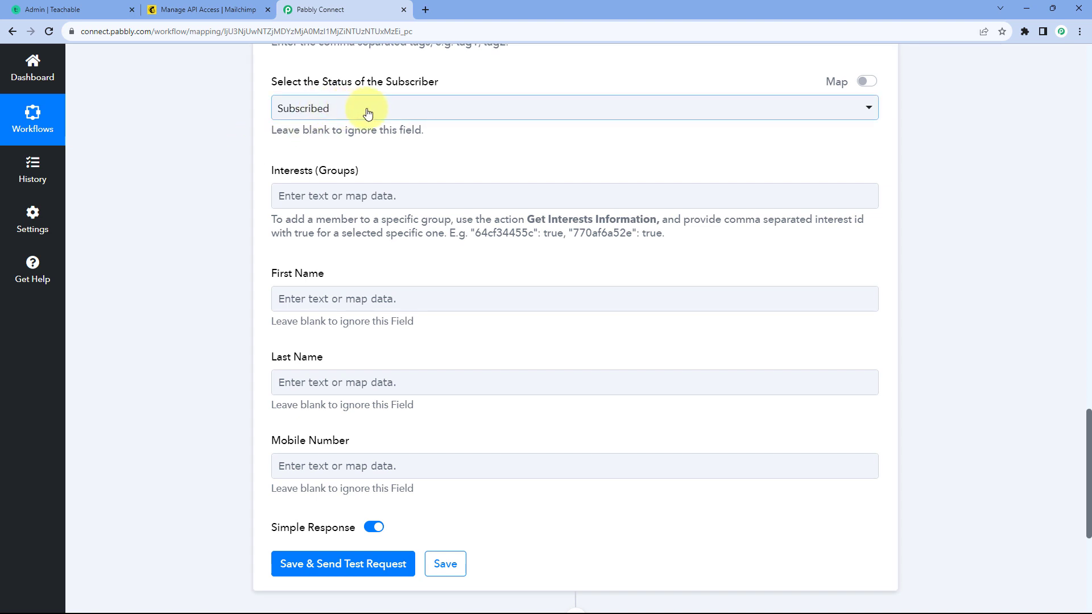
{"action": "left_click", "coordinate": [322, 109]}
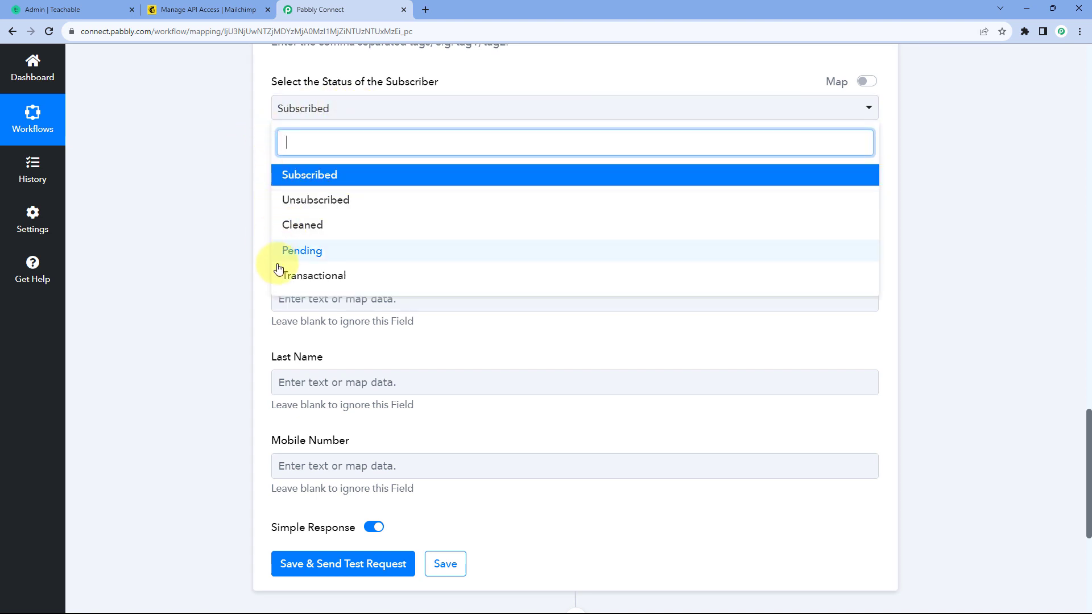
{"action": "left_click", "coordinate": [251, 162]}
{"action": "scroll", "coordinate": [252, 162], "scroll_direction": "down", "scroll_amount": 1}
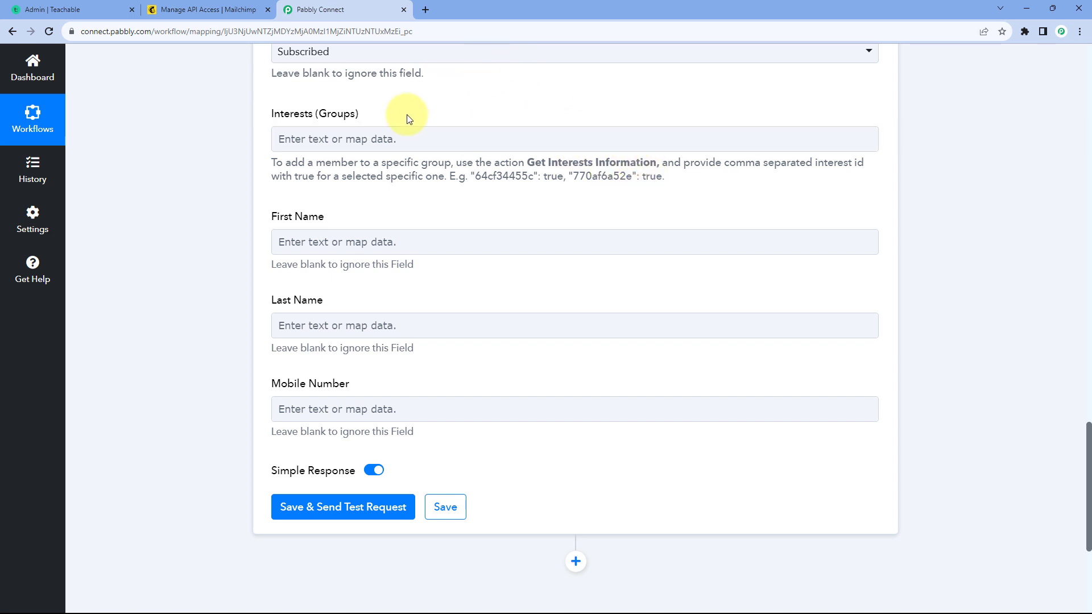
{"action": "left_click", "coordinate": [395, 137]}
{"action": "scroll", "coordinate": [370, 176], "scroll_direction": "down", "scroll_amount": 1}
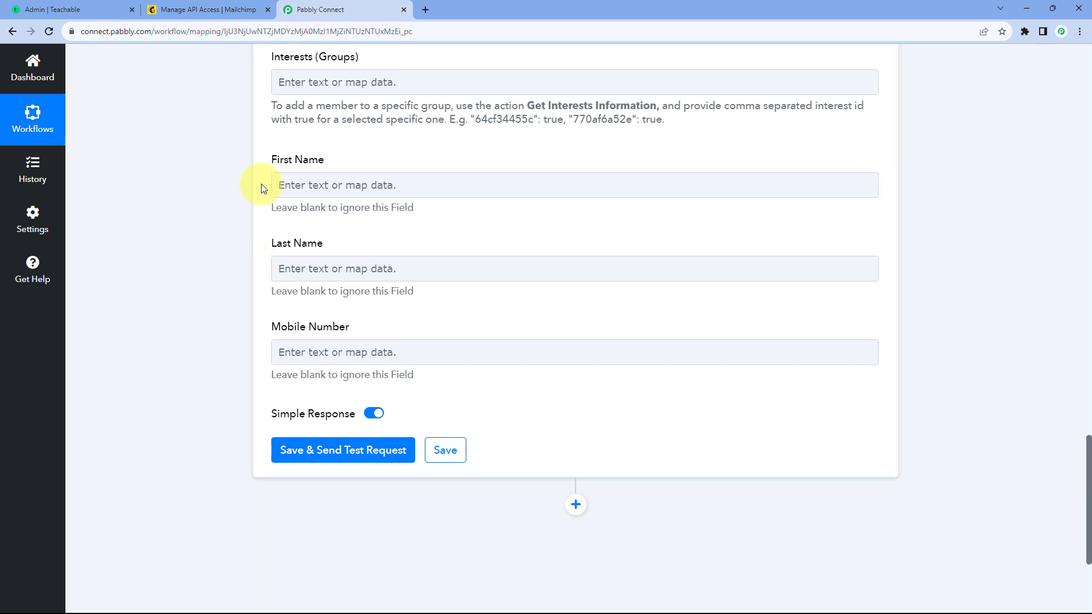
Step: Examine the Teachable trigger response for the student's name needed in the Mailchimp First Name and Last Name fields
{"action": "scroll", "coordinate": [519, 236], "scroll_direction": "up", "scroll_amount": 15}
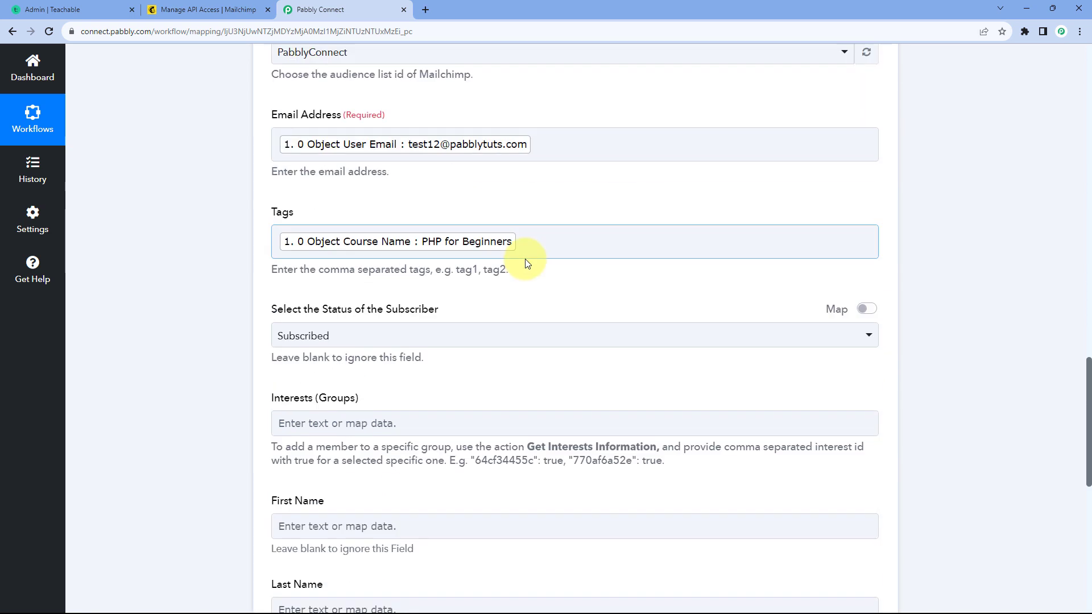
{"action": "scroll", "coordinate": [565, 281], "scroll_direction": "up", "scroll_amount": 12}
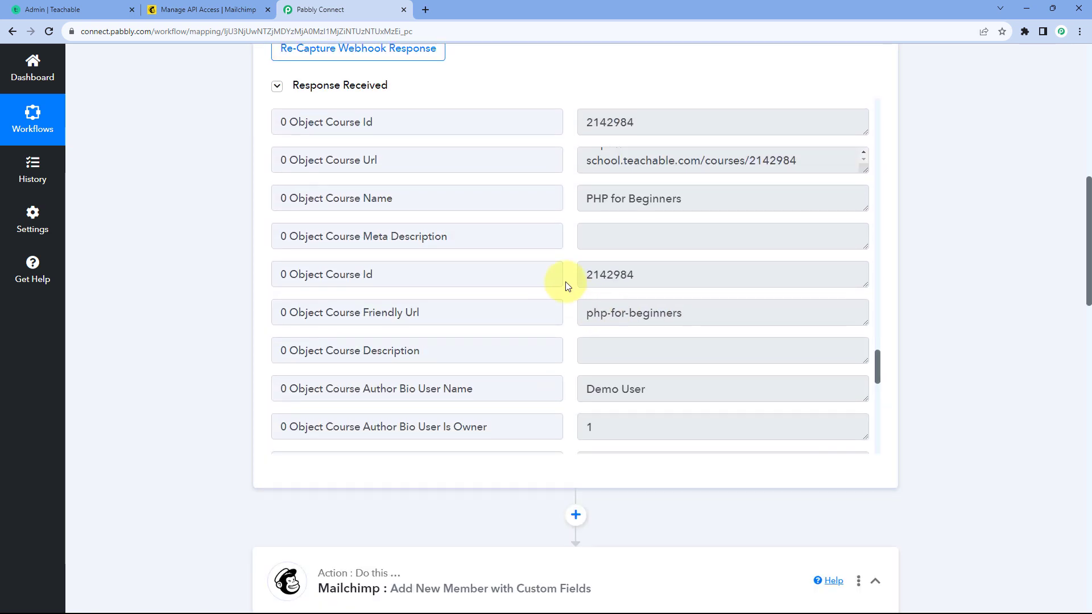
{"action": "scroll", "coordinate": [566, 282], "scroll_direction": "up", "scroll_amount": 15}
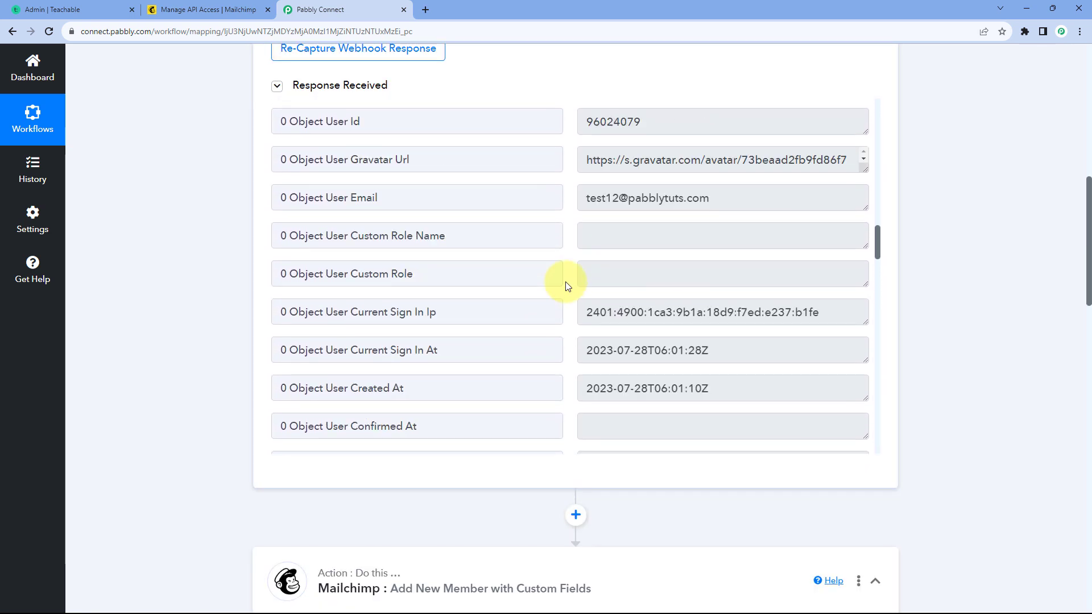
{"action": "scroll", "coordinate": [565, 281], "scroll_direction": "up", "scroll_amount": 3}
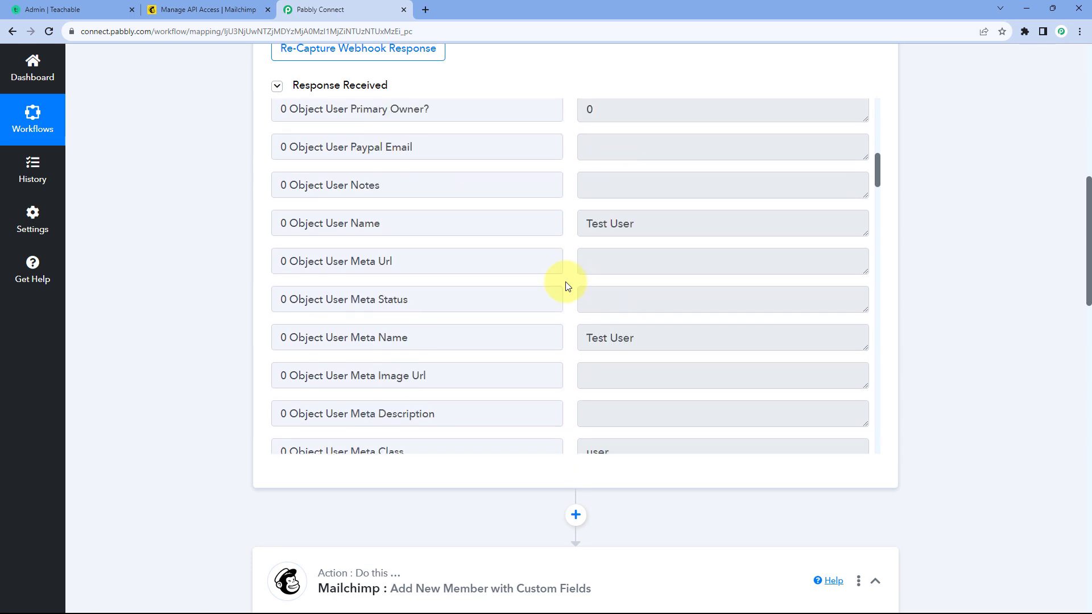
{"action": "left_click_drag", "start_coordinate": [653, 225], "coordinate": [628, 224]}
{"action": "left_click", "coordinate": [569, 226]}
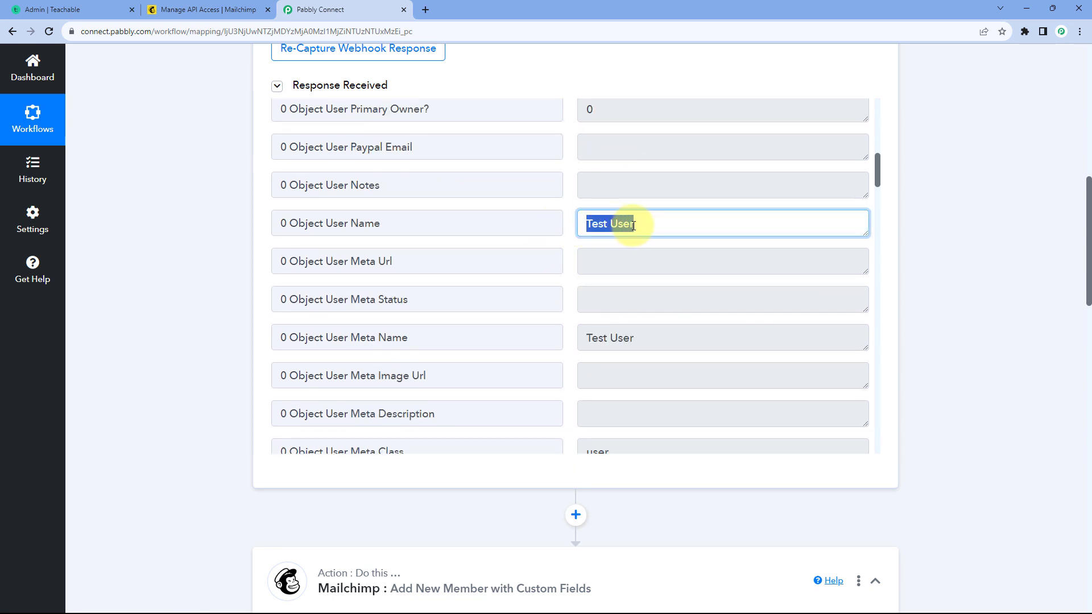
{"action": "left_click", "coordinate": [571, 229]}
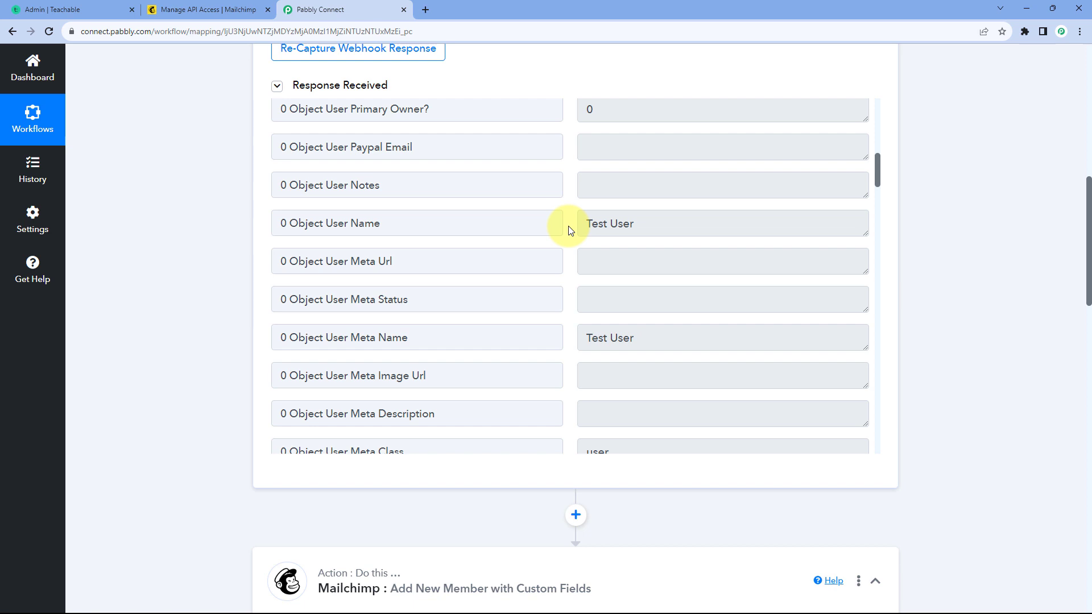
{"action": "left_click_drag", "start_coordinate": [638, 224], "coordinate": [579, 224]}
{"action": "left_click", "coordinate": [572, 228]}
Step: Insert a Text Formatter by Pabbly action between the Teachable trigger and the Mailchimp action
{"action": "scroll", "coordinate": [216, 252], "scroll_direction": "down", "scroll_amount": 5}
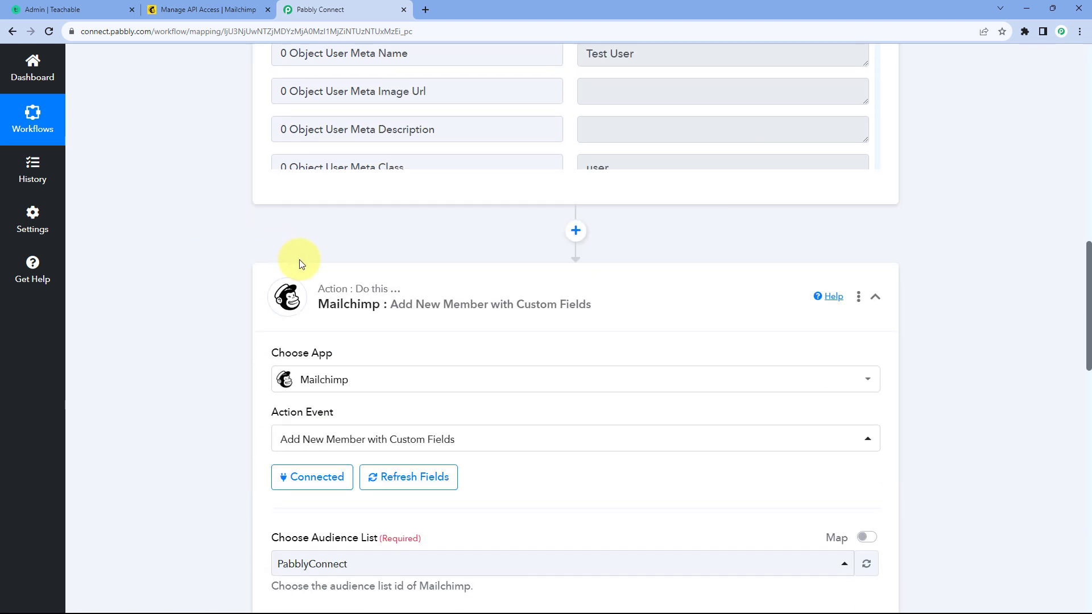
{"action": "left_click", "coordinate": [576, 231]}
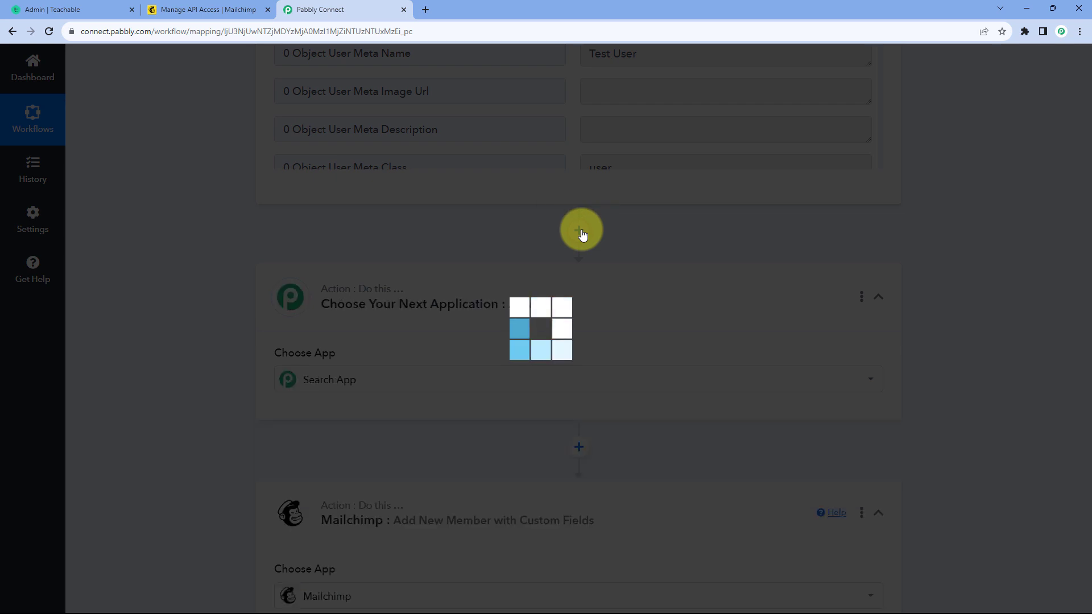
{"action": "scroll", "coordinate": [208, 284], "scroll_direction": "down", "scroll_amount": 2}
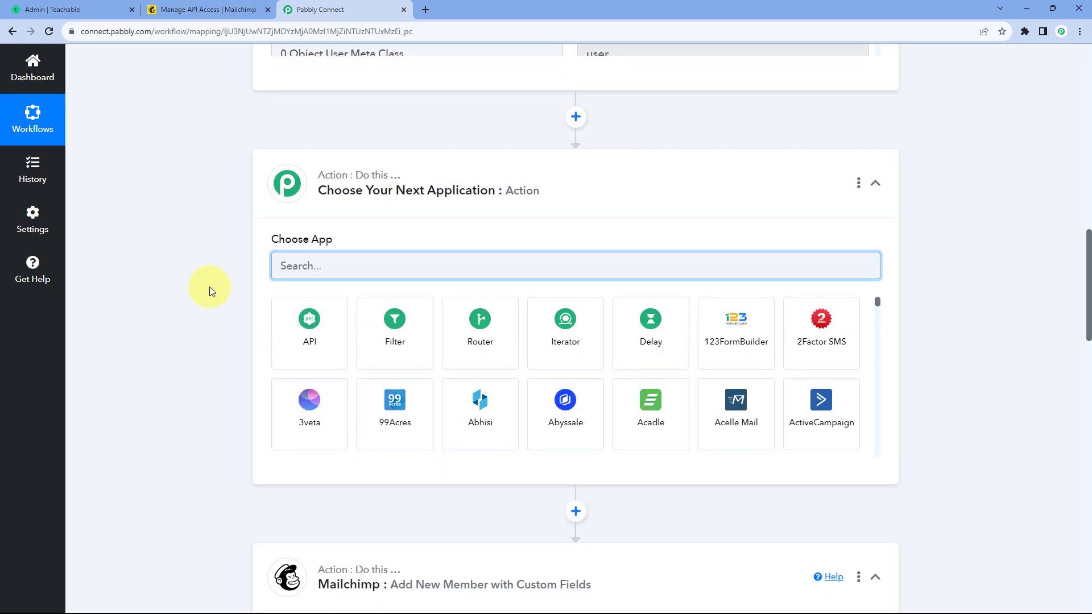
{"action": "type", "text": "ext"}
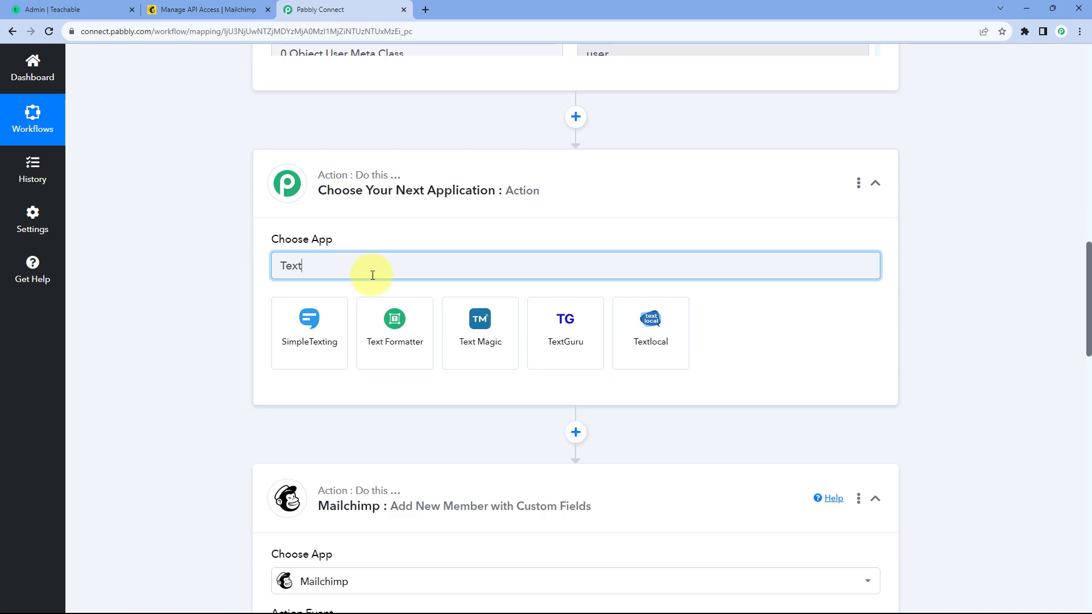
{"action": "left_click", "coordinate": [391, 337]}
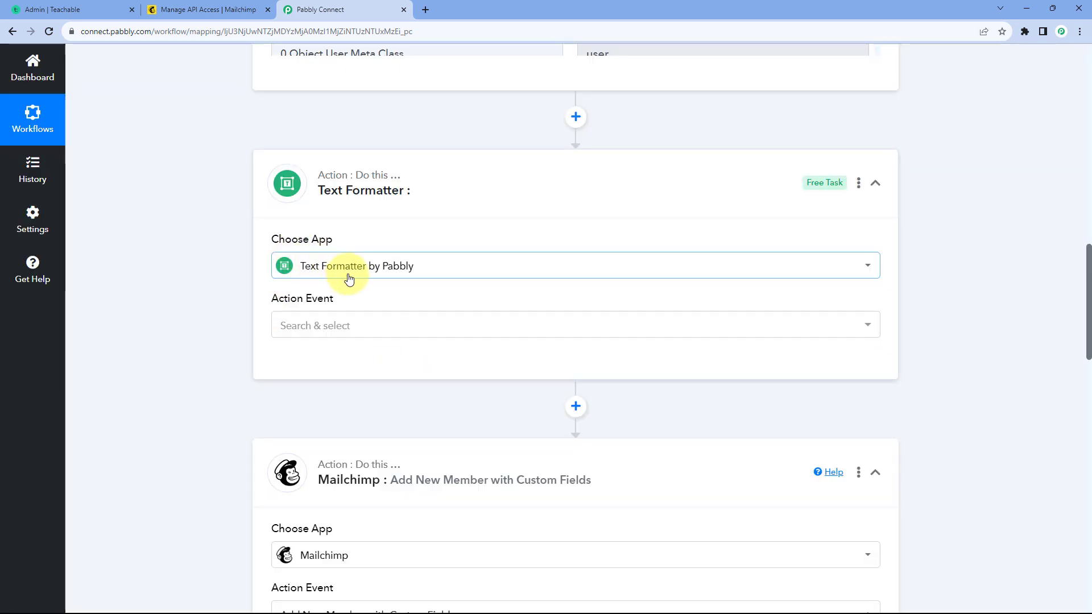
Step: Set the Text Formatter's action event to Split Text and connect it
{"action": "scroll", "coordinate": [247, 267], "scroll_direction": "down", "scroll_amount": 1}
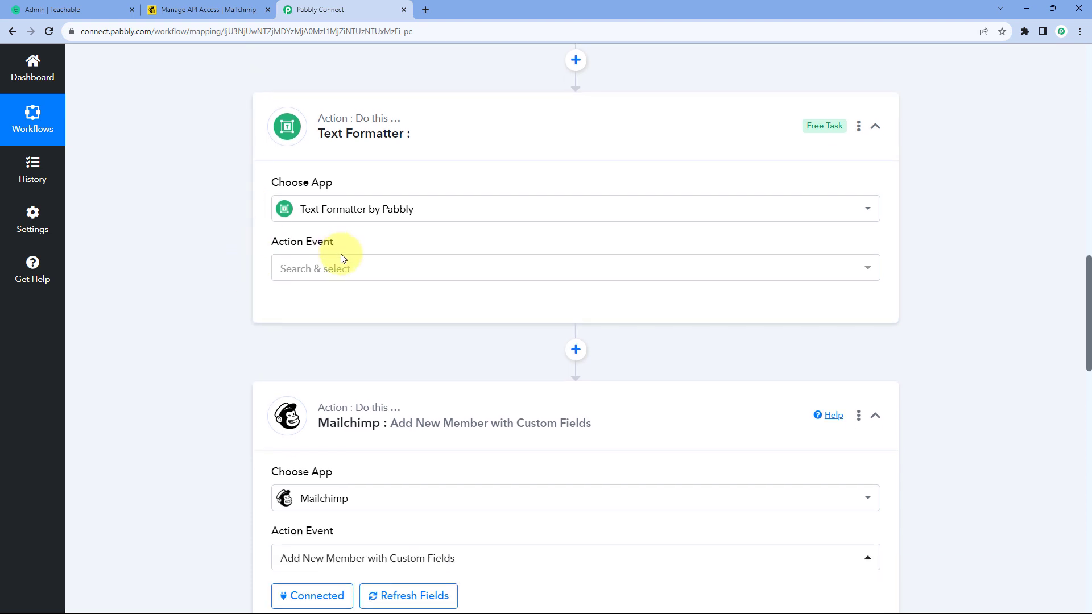
{"action": "left_click", "coordinate": [380, 265]}
{"action": "scroll", "coordinate": [233, 281], "scroll_direction": "down", "scroll_amount": 1}
{"action": "scroll", "coordinate": [233, 281], "scroll_direction": "down", "scroll_amount": 1}
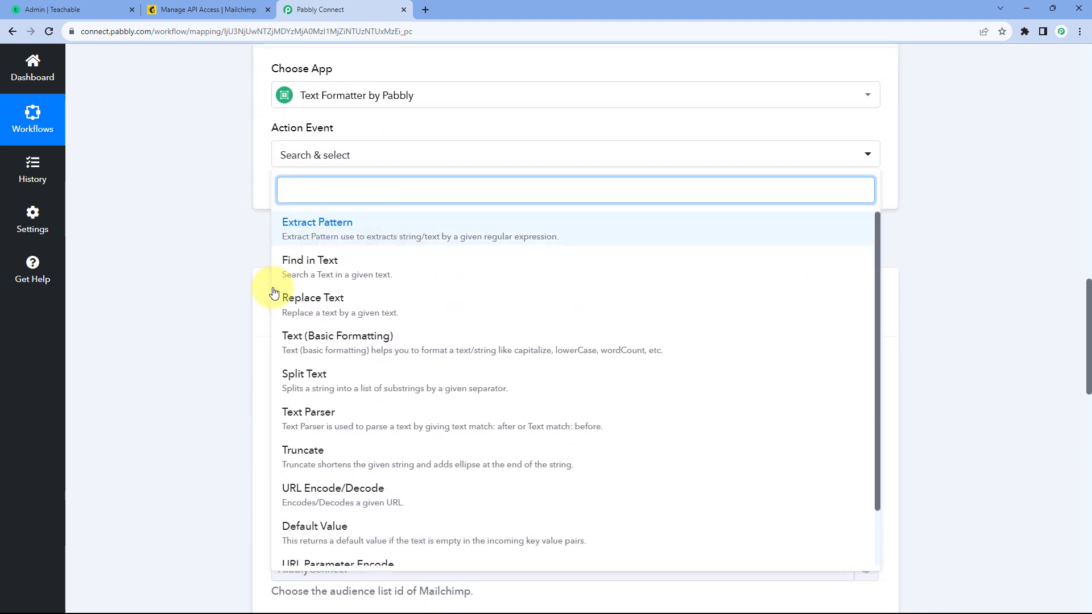
{"action": "left_click", "coordinate": [362, 373]}
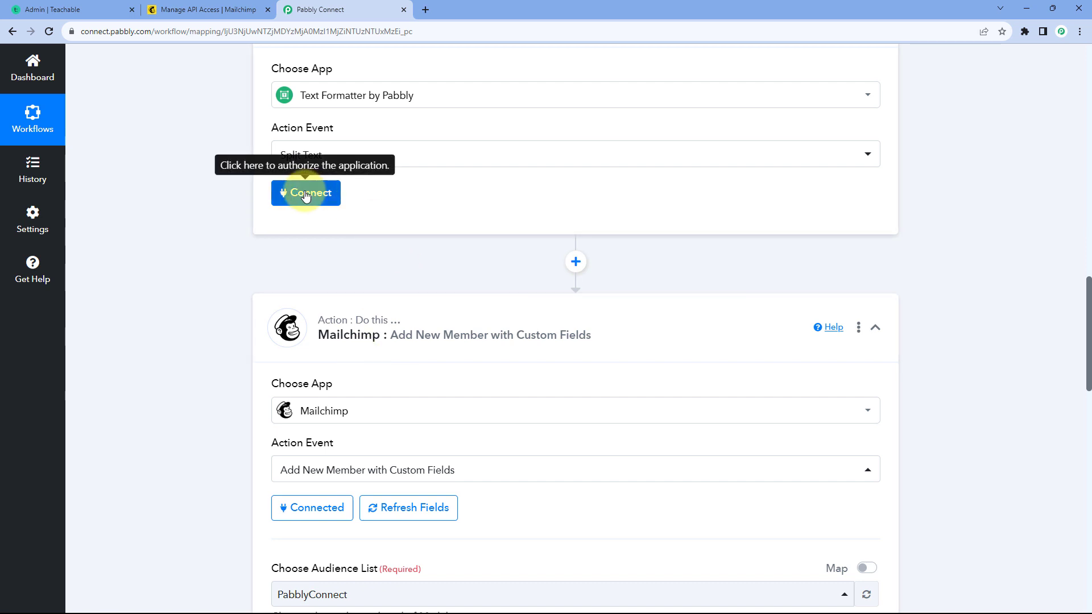
{"action": "left_click", "coordinate": [306, 193]}
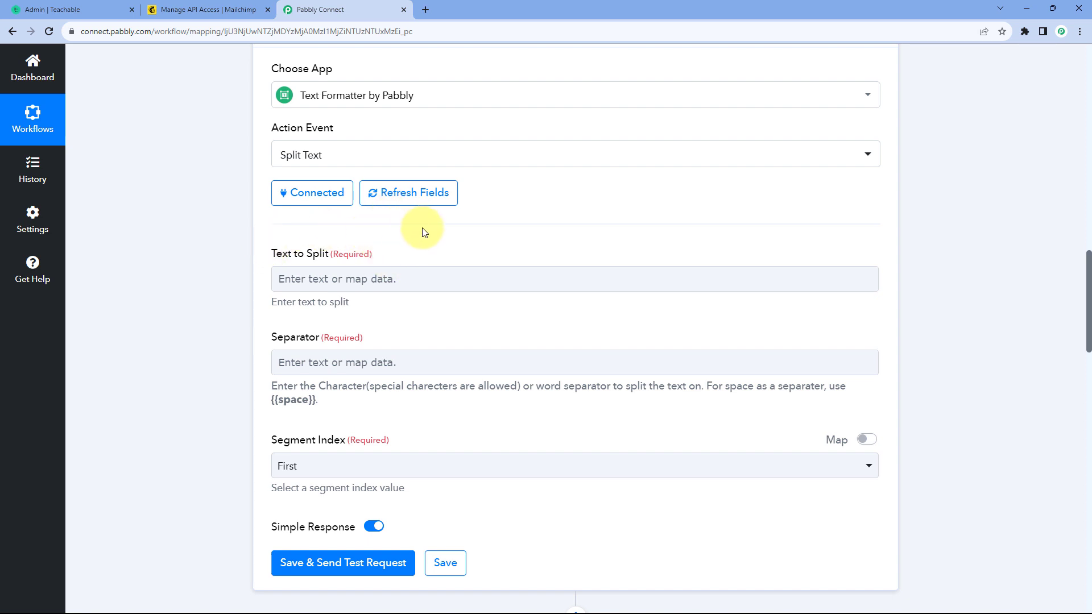
Step: Check the Object User Name value in the Teachable response as the full name to split
{"action": "scroll", "coordinate": [541, 244], "scroll_direction": "up", "scroll_amount": 7}
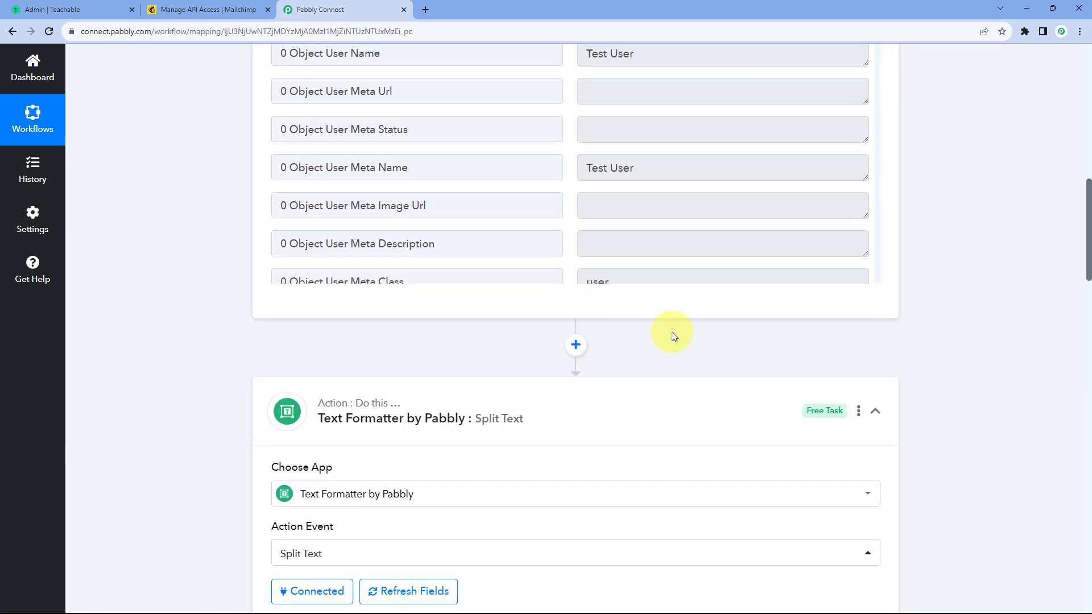
{"action": "scroll", "coordinate": [649, 302], "scroll_direction": "up", "scroll_amount": 3}
{"action": "left_click_drag", "start_coordinate": [651, 224], "coordinate": [573, 225]}
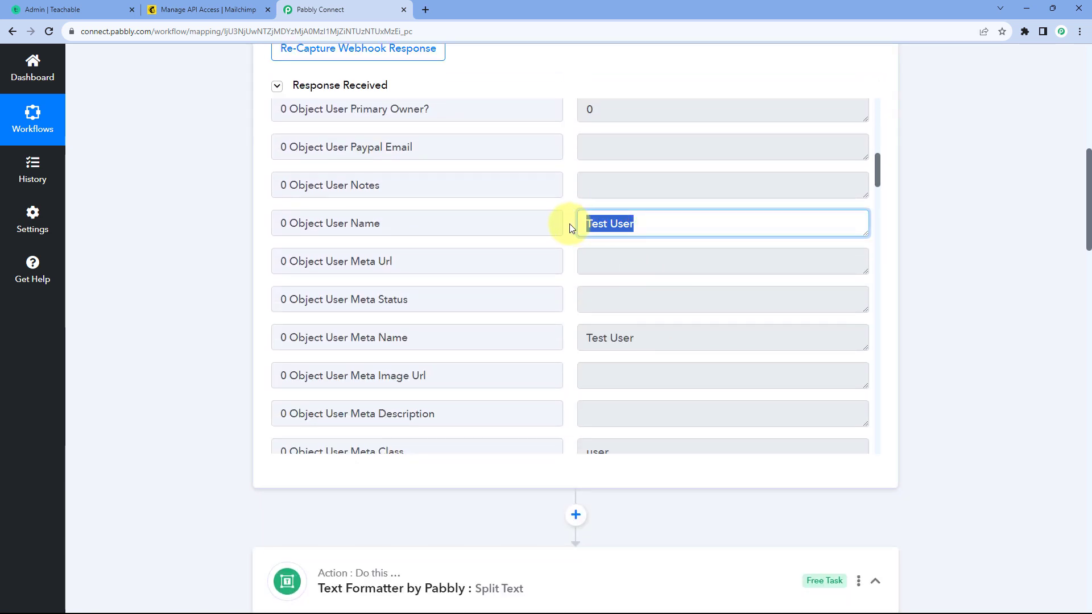
{"action": "left_click", "coordinate": [569, 224]}
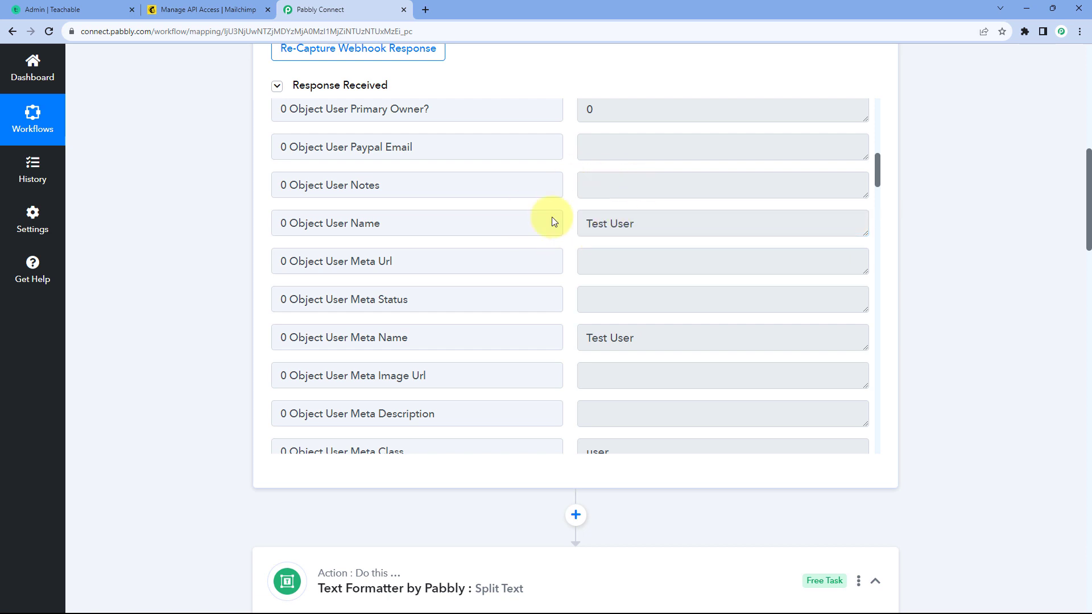
{"action": "left_click_drag", "start_coordinate": [630, 224], "coordinate": [563, 225]}
{"action": "left_click", "coordinate": [592, 224]}
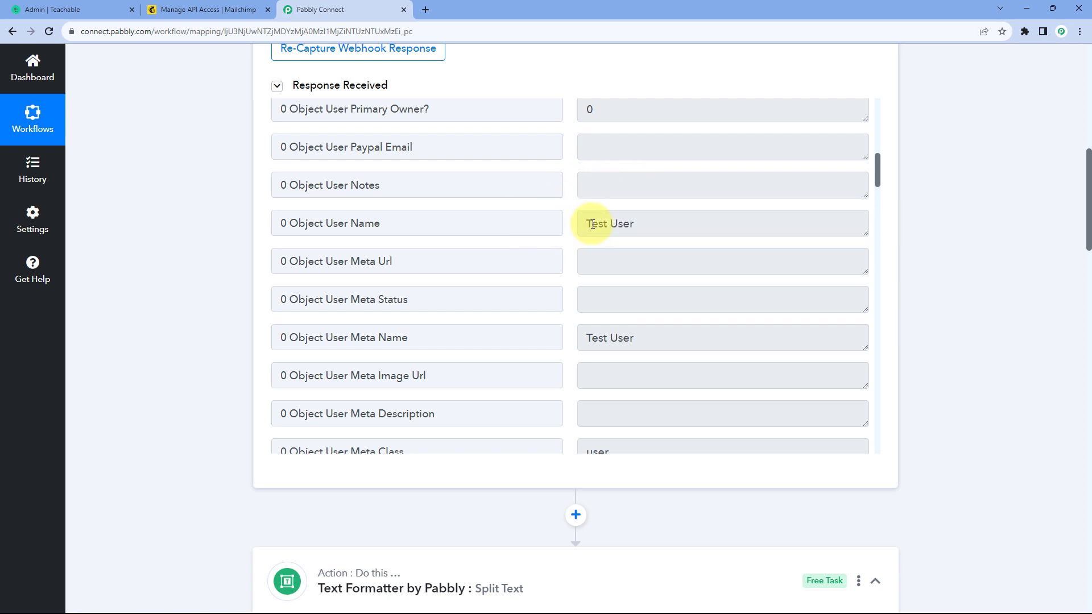
Step: Map the Text to Split field to the Object User Name value from the Teachable New Enrollment step
{"action": "scroll", "coordinate": [256, 331], "scroll_direction": "down", "scroll_amount": 10}
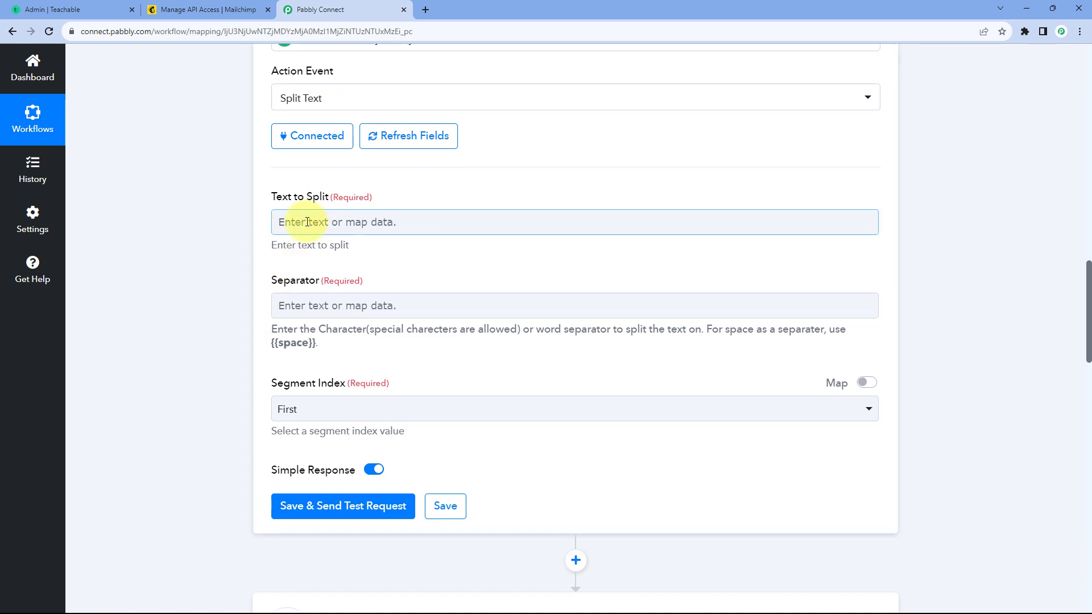
{"action": "left_click", "coordinate": [320, 222]}
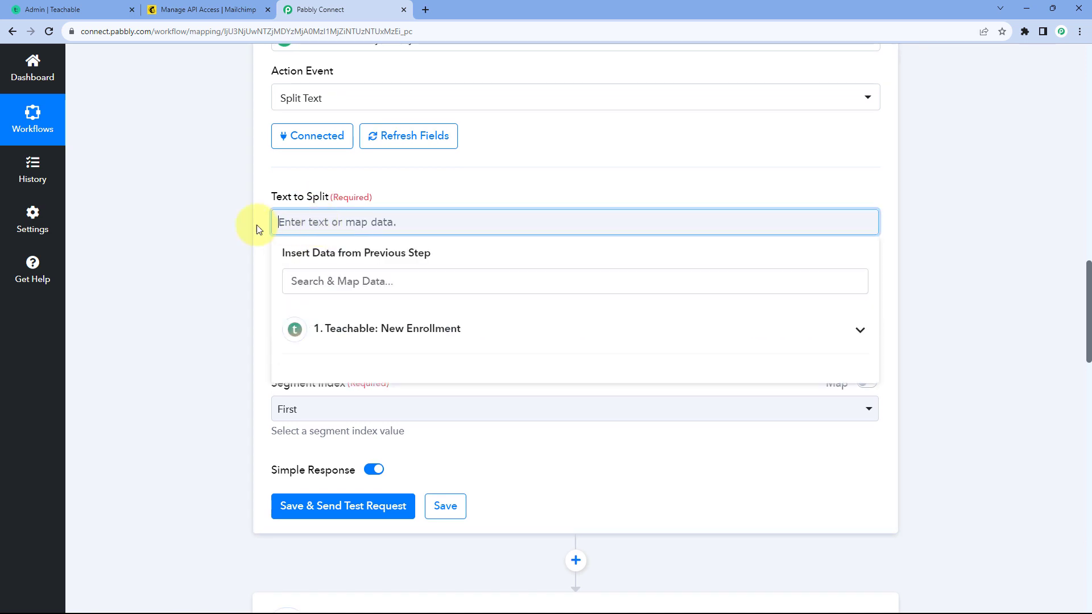
{"action": "scroll", "coordinate": [296, 228], "scroll_direction": "down", "scroll_amount": 2}
{"action": "left_click", "coordinate": [338, 222]}
{"action": "scroll", "coordinate": [398, 341], "scroll_direction": "down", "scroll_amount": 5}
{"action": "scroll", "coordinate": [461, 339], "scroll_direction": "down", "scroll_amount": 6}
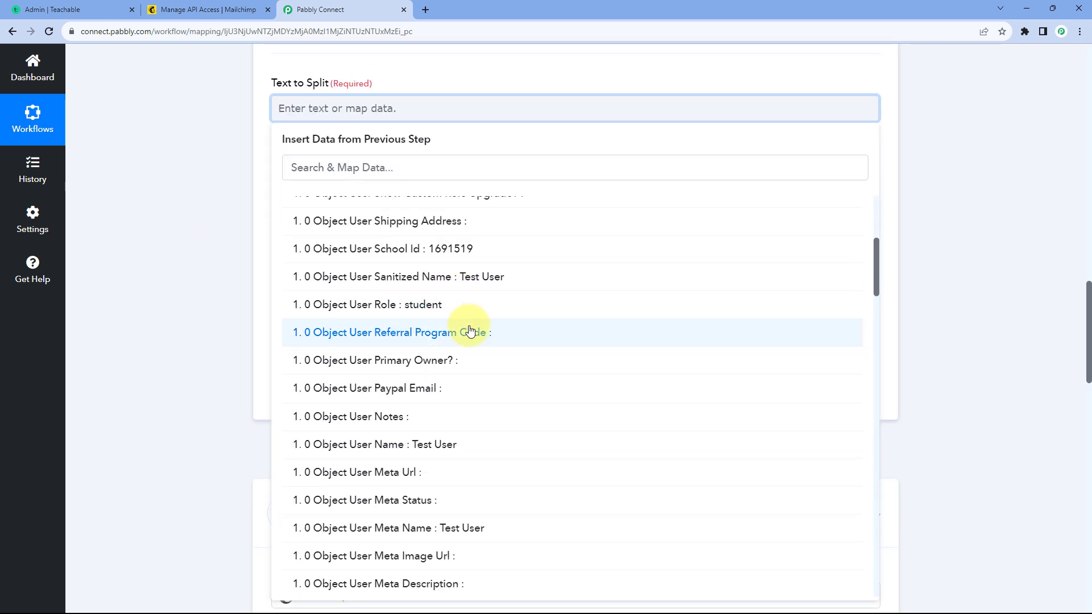
{"action": "scroll", "coordinate": [458, 265], "scroll_direction": "up", "scroll_amount": 2}
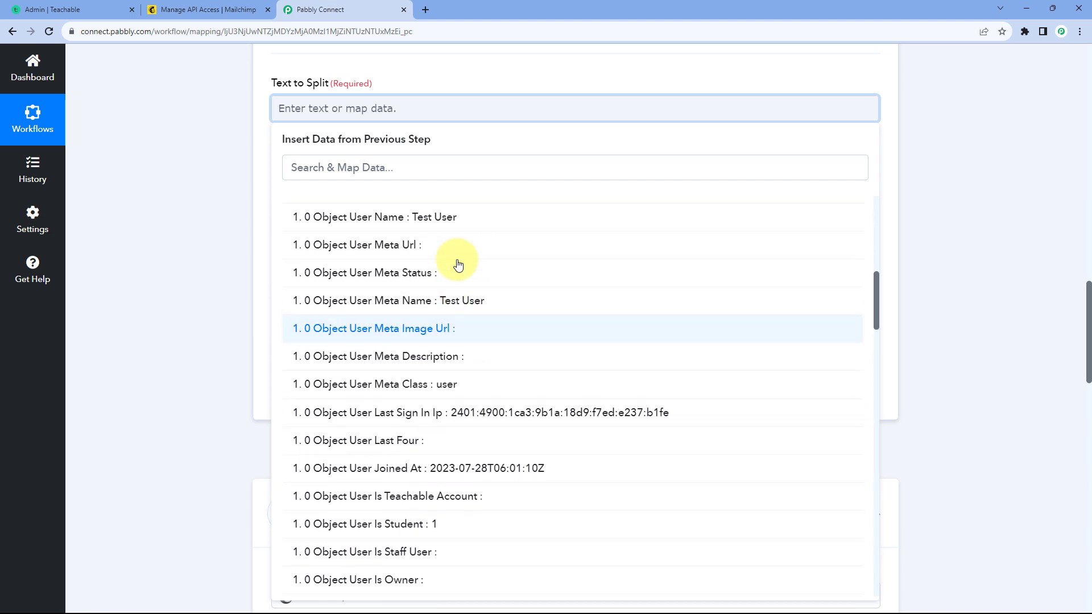
{"action": "left_click", "coordinate": [444, 274]}
{"action": "left_click", "coordinate": [212, 234]}
{"action": "scroll", "coordinate": [211, 234], "scroll_direction": "up", "scroll_amount": 1}
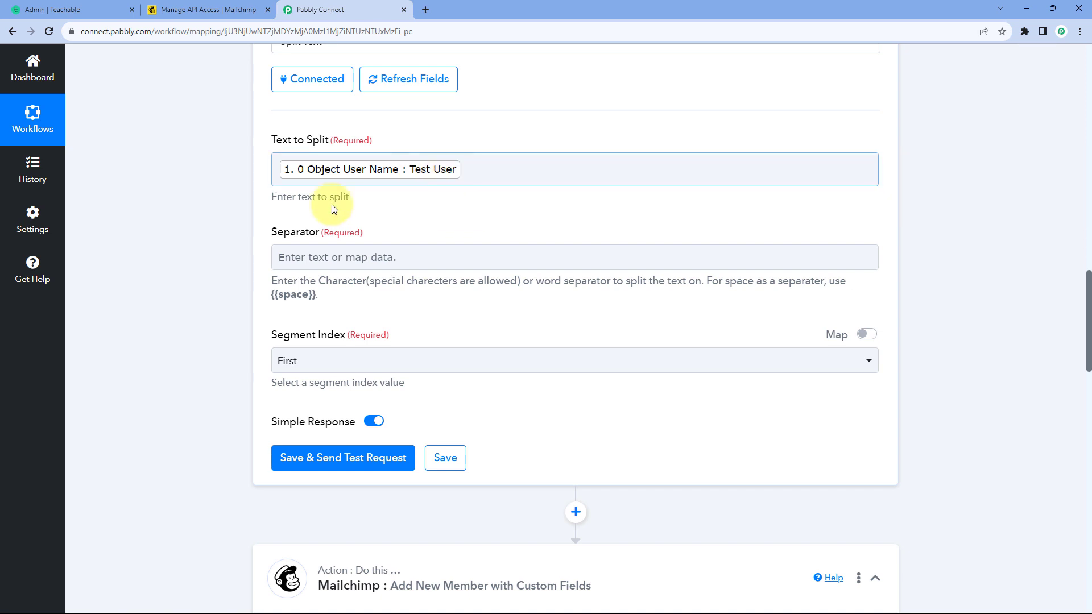
Step: Copy {{space}} from the Separator field's help text and paste it in as the separator
{"action": "left_click_drag", "start_coordinate": [271, 295], "coordinate": [316, 295]}
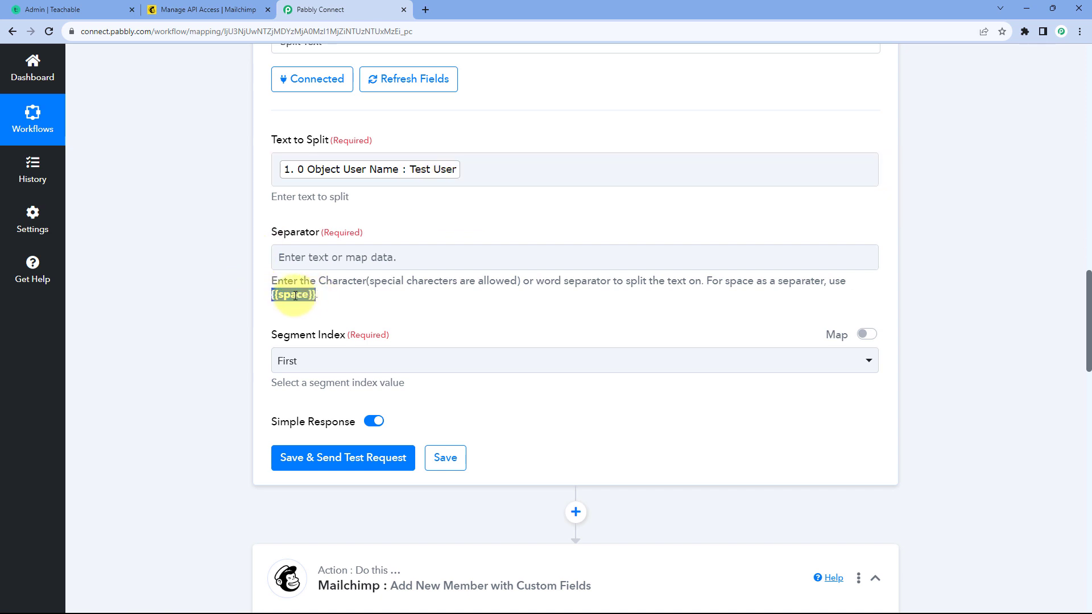
{"action": "right_click", "coordinate": [296, 295]}
{"action": "left_click", "coordinate": [308, 308]}
{"action": "left_click", "coordinate": [313, 259]}
{"action": "right_click", "coordinate": [312, 259]}
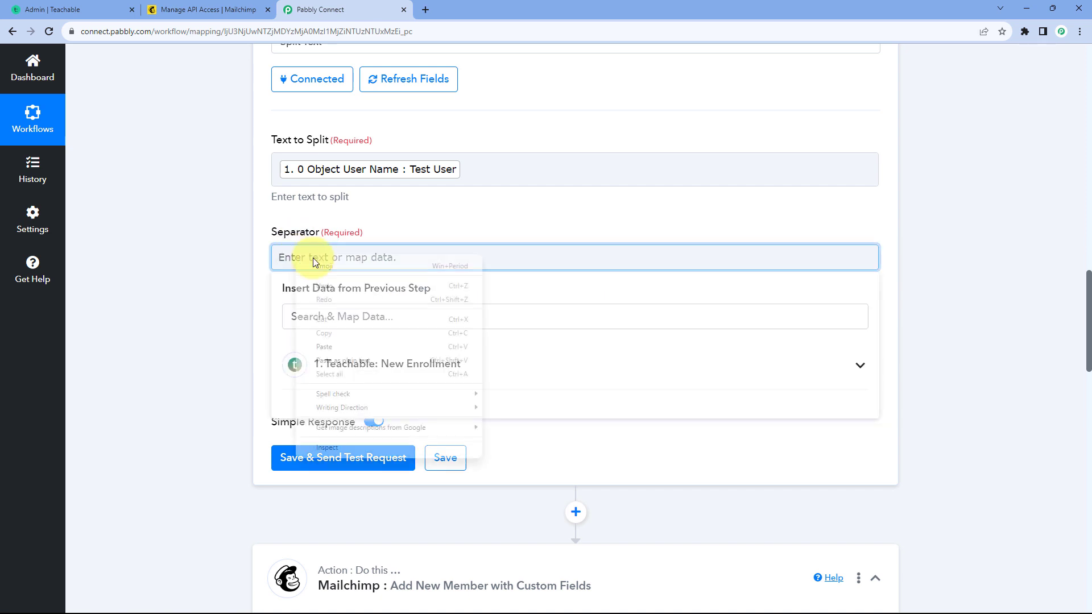
{"action": "left_click", "coordinate": [335, 347]}
{"action": "left_click", "coordinate": [378, 215]}
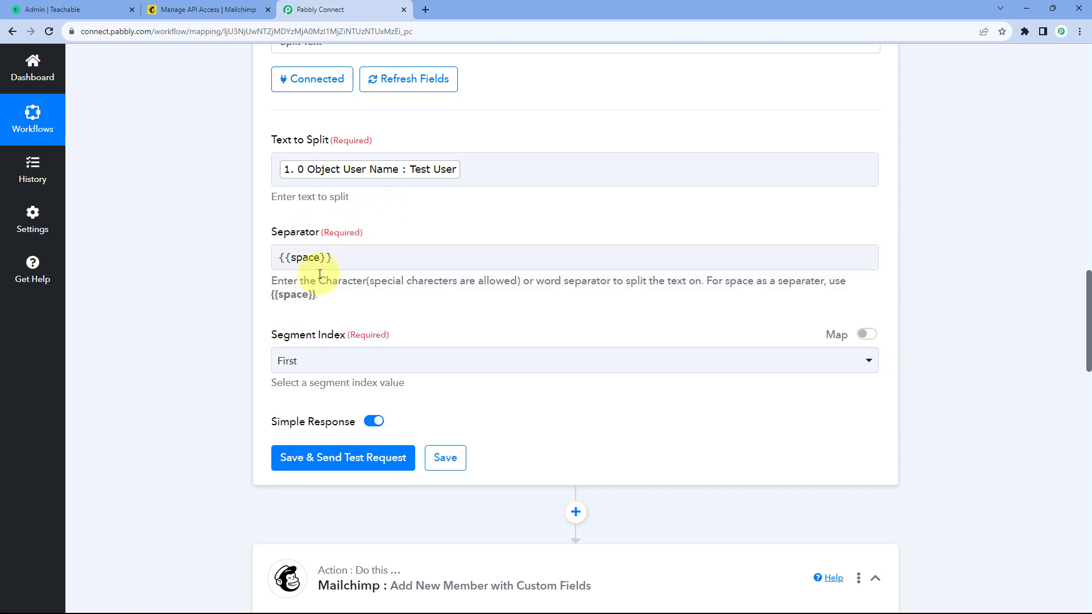
{"action": "left_click", "coordinate": [289, 257]}
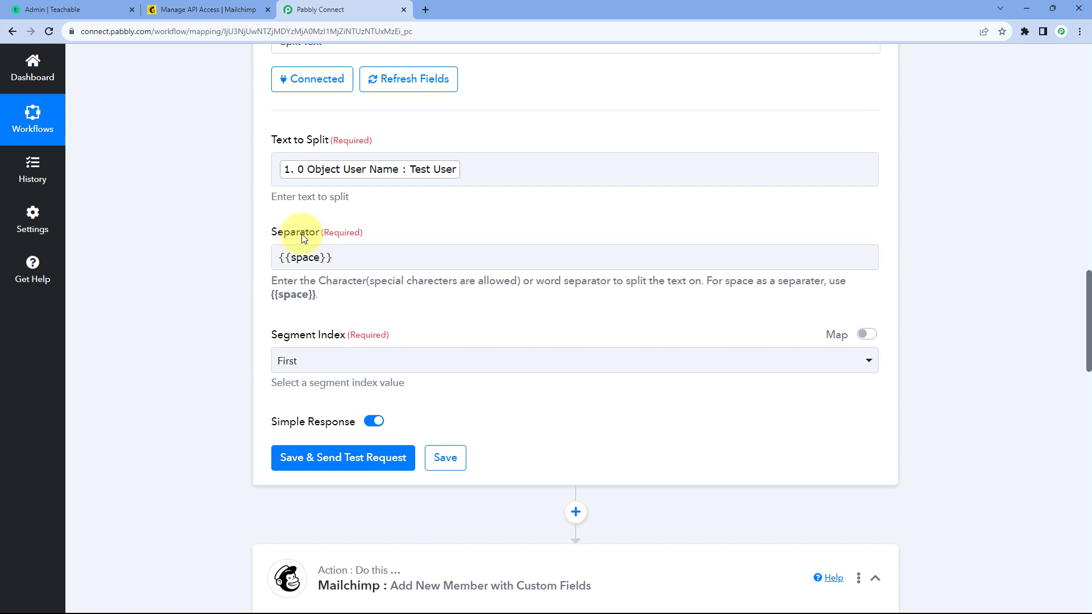
Step: Set the Segment Index to All, then save the Split Text action and send a test request
{"action": "scroll", "coordinate": [316, 307], "scroll_direction": "down", "scroll_amount": 1}
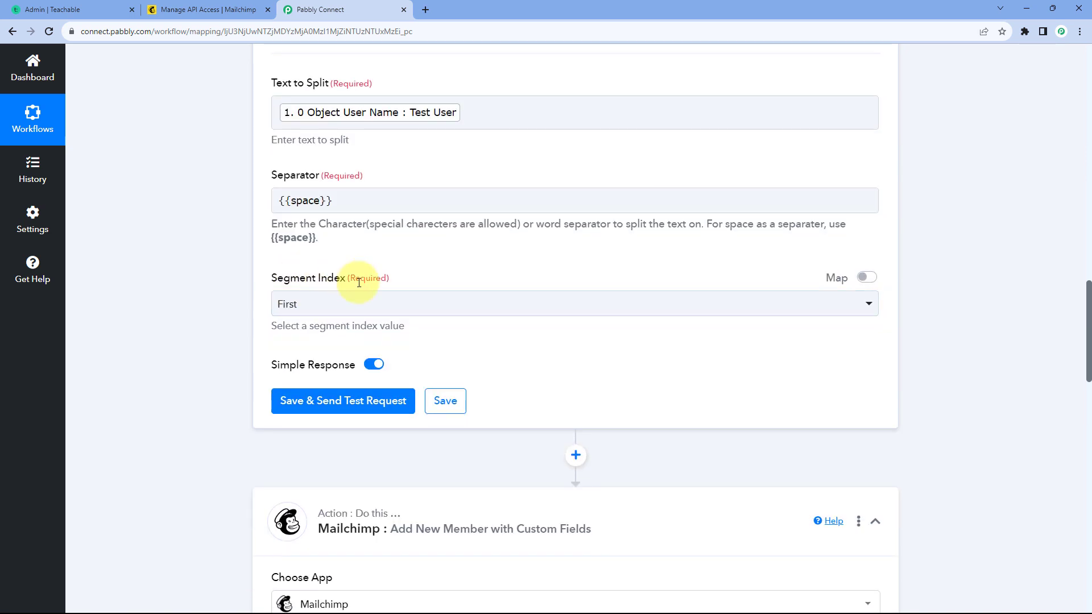
{"action": "left_click", "coordinate": [373, 303]}
{"action": "scroll", "coordinate": [344, 368], "scroll_direction": "down", "scroll_amount": 2}
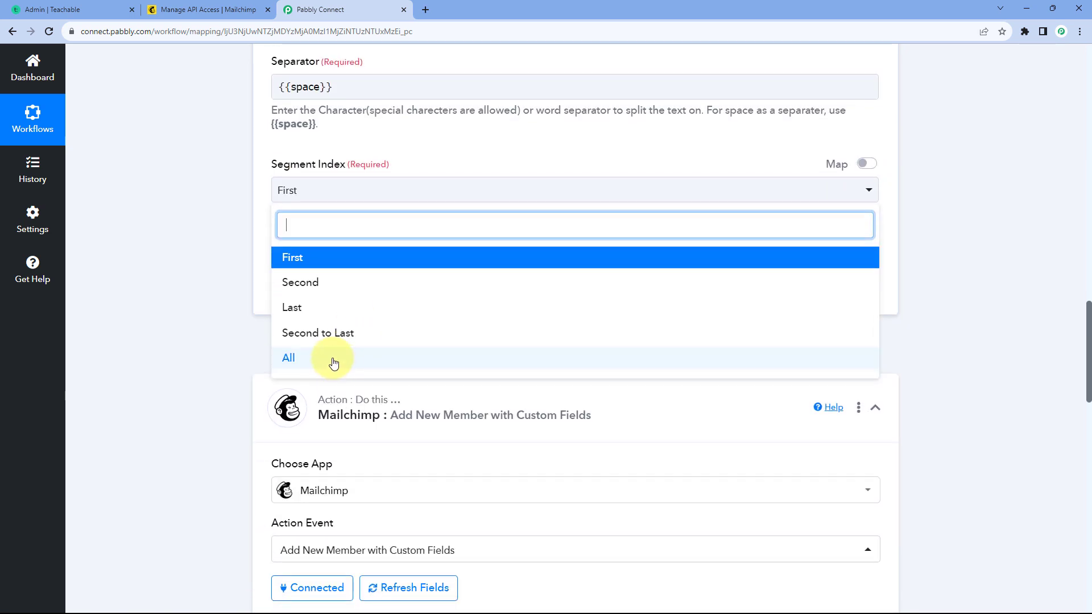
{"action": "left_click", "coordinate": [336, 361]}
{"action": "left_click", "coordinate": [343, 288]}
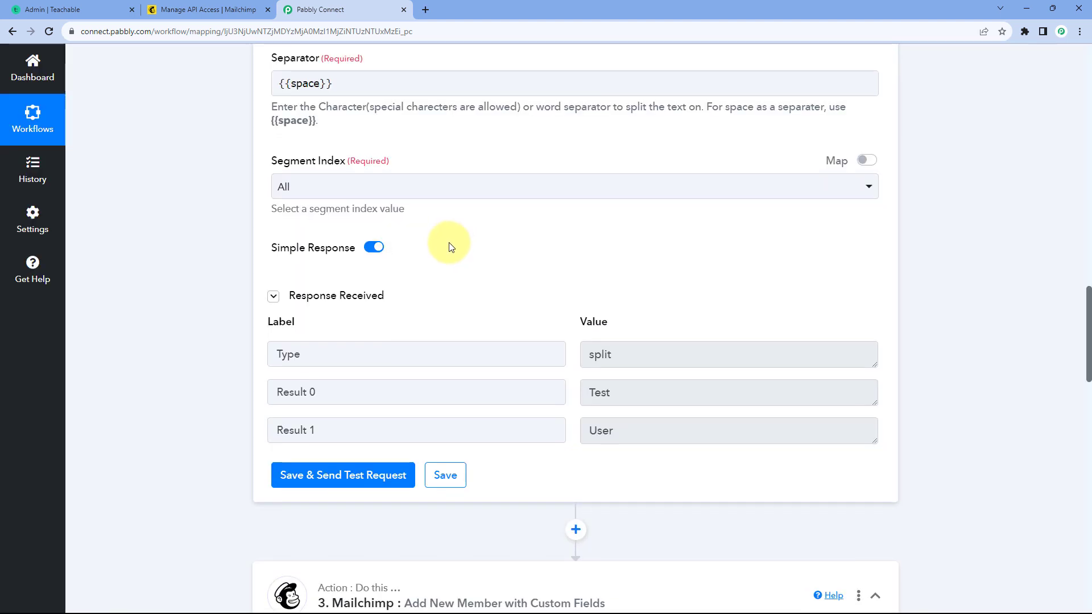
Step: Compare the Result 0 and Result 1 values in the Split Text response with the mapped full name
{"action": "scroll", "coordinate": [449, 243], "scroll_direction": "down", "scroll_amount": 2}
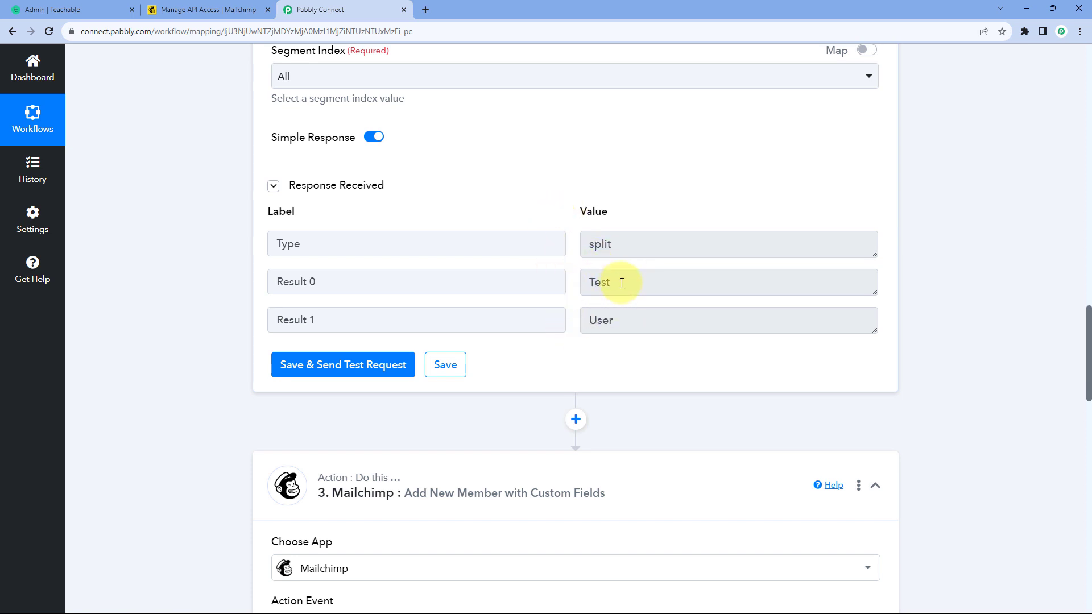
{"action": "left_click_drag", "start_coordinate": [622, 283], "coordinate": [558, 279]}
{"action": "left_click_drag", "start_coordinate": [626, 323], "coordinate": [575, 322]}
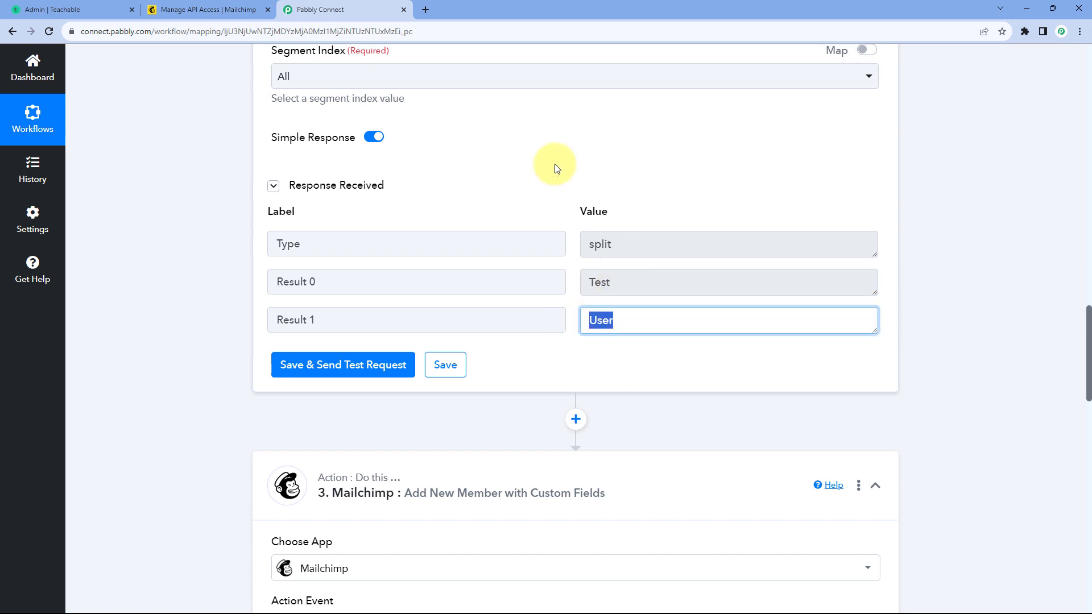
{"action": "scroll", "coordinate": [556, 169], "scroll_direction": "up", "scroll_amount": 5}
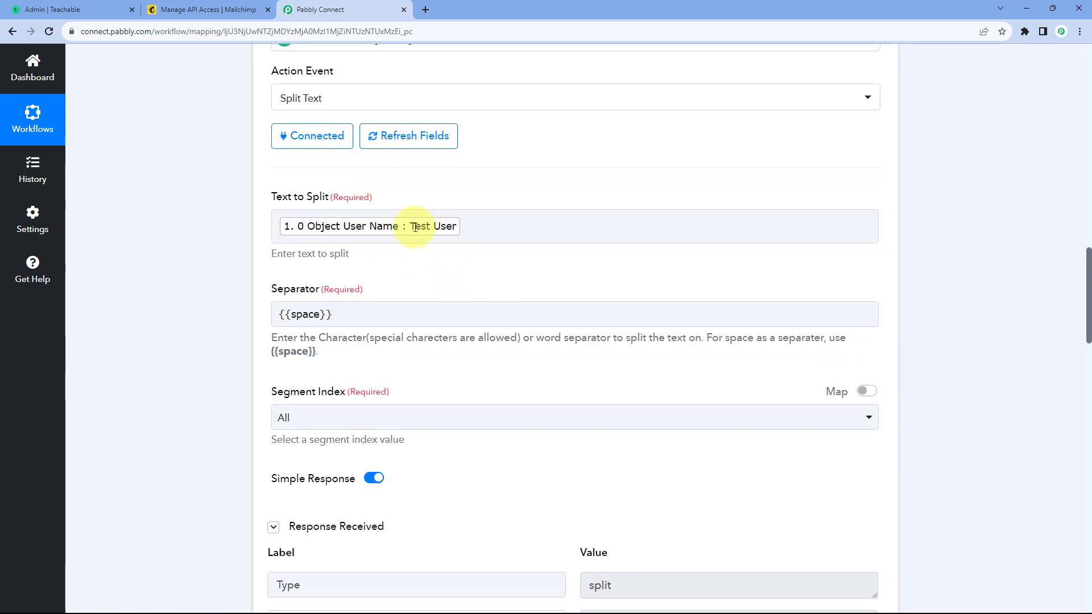
{"action": "scroll", "coordinate": [543, 248], "scroll_direction": "down", "scroll_amount": 3}
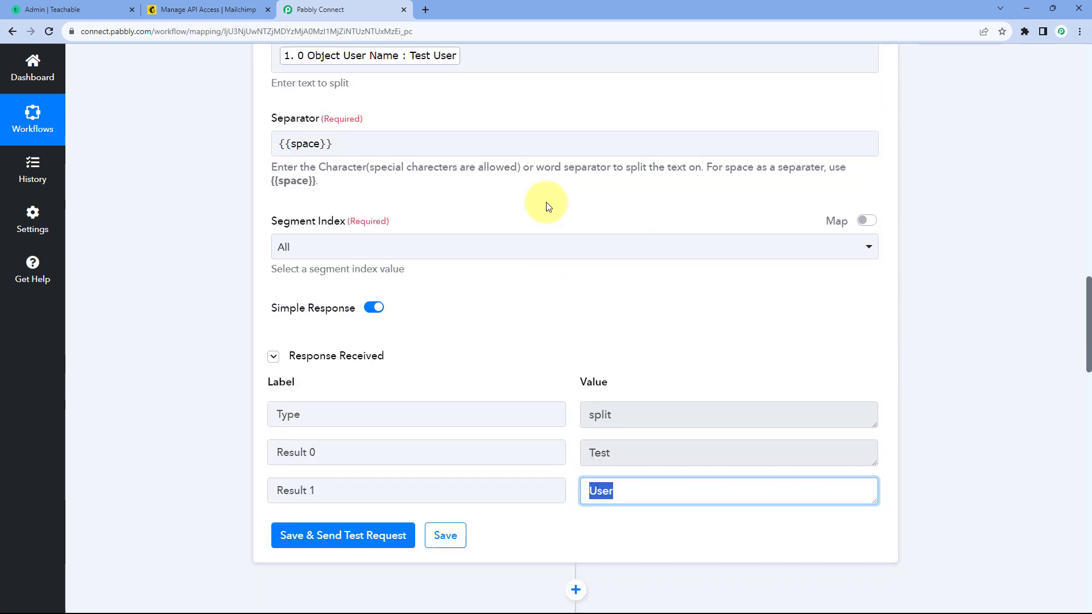
{"action": "scroll", "coordinate": [547, 207], "scroll_direction": "down", "scroll_amount": 3}
{"action": "left_click_drag", "start_coordinate": [626, 285], "coordinate": [573, 325]}
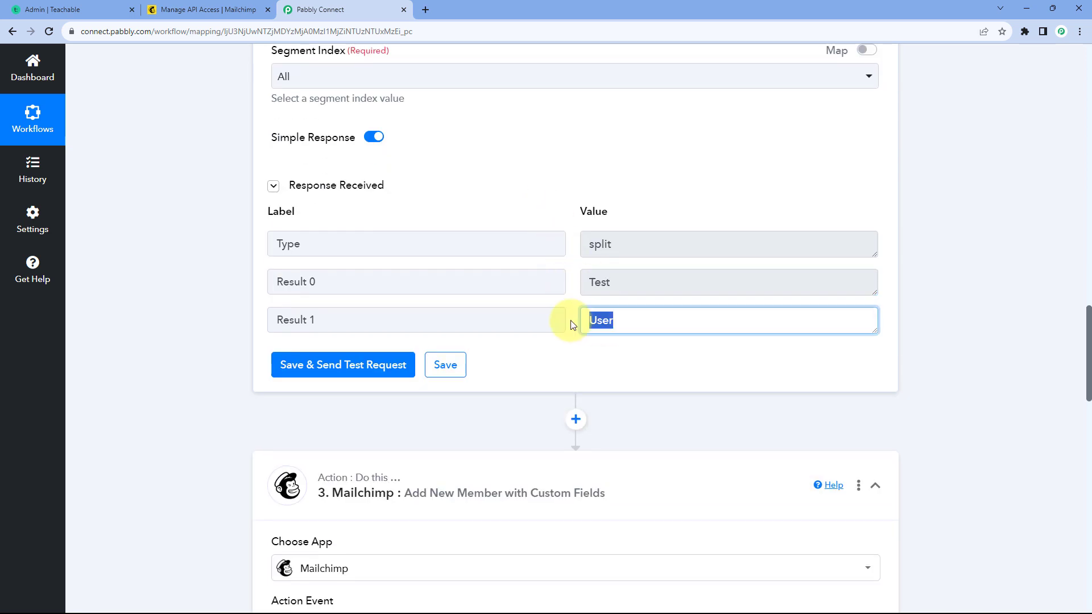
{"action": "left_click", "coordinate": [573, 325]}
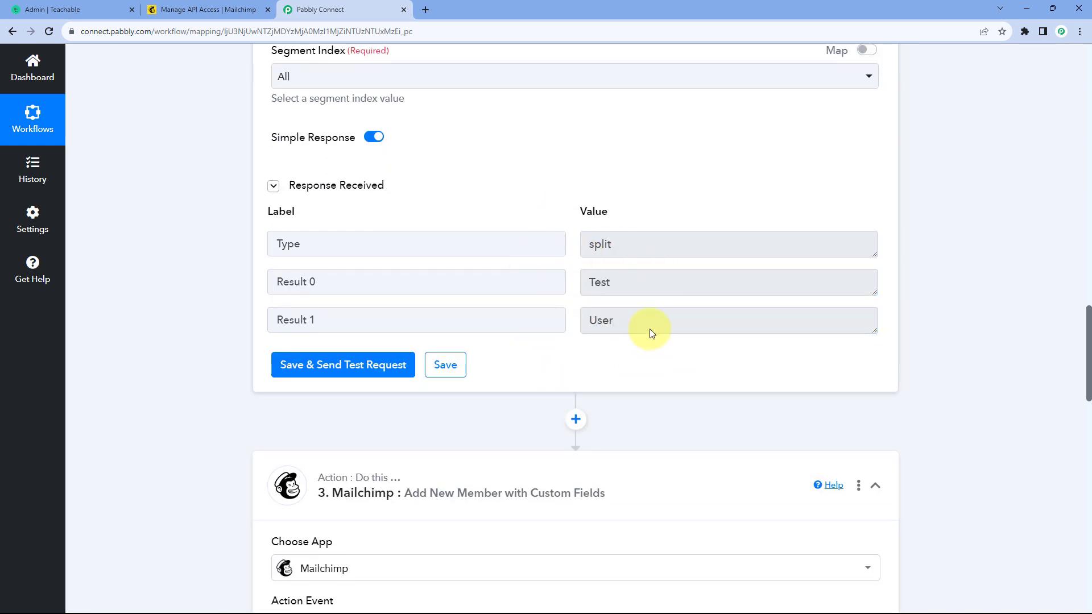
{"action": "scroll", "coordinate": [571, 293], "scroll_direction": "down", "scroll_amount": 15}
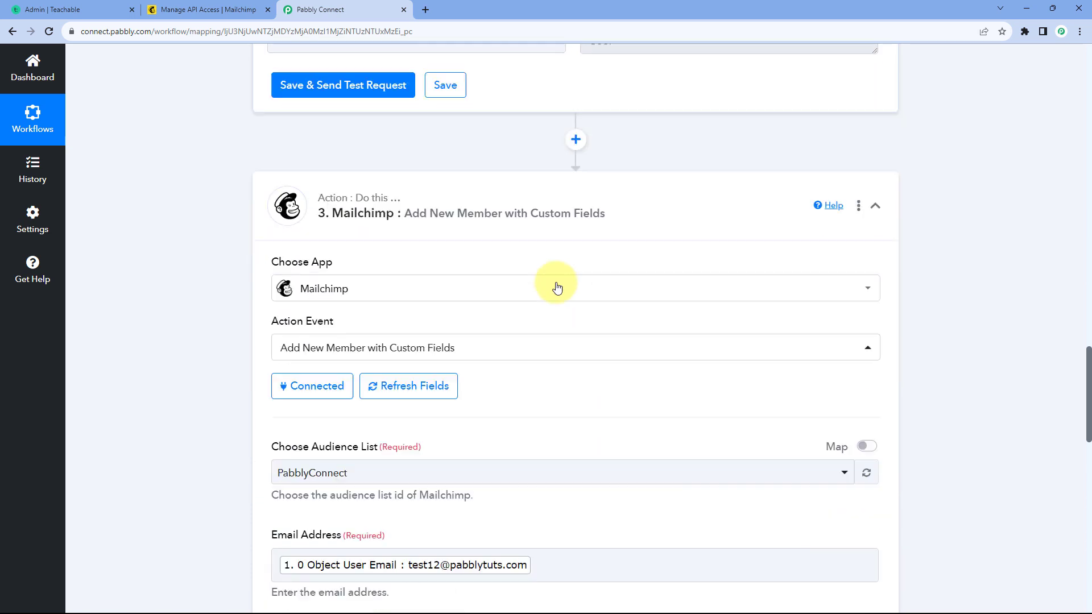
{"action": "scroll", "coordinate": [340, 330], "scroll_direction": "down", "scroll_amount": 2}
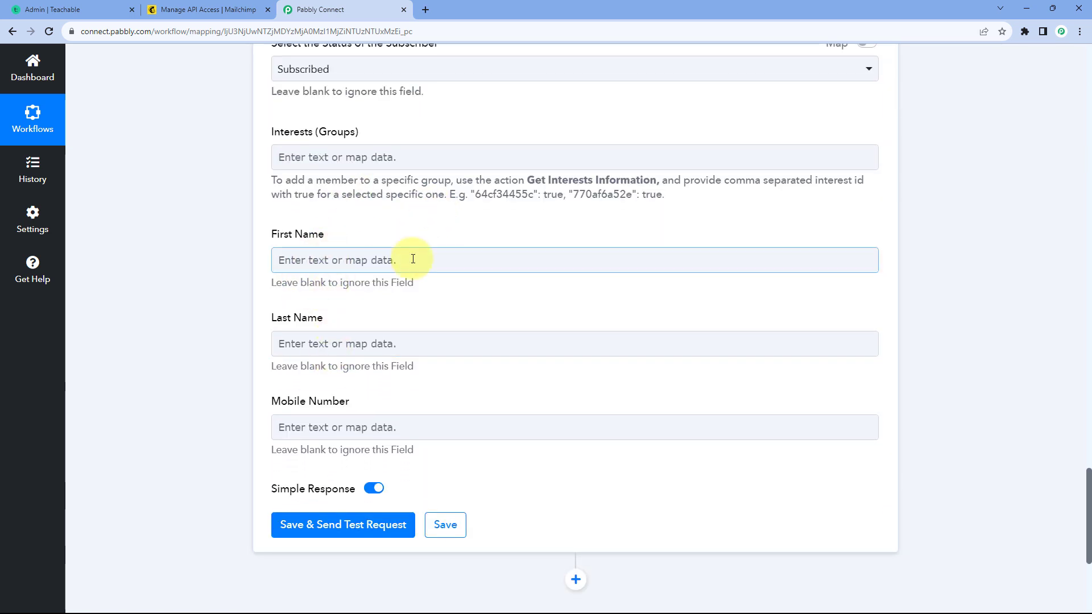
{"action": "left_click", "coordinate": [329, 259]}
{"action": "left_click", "coordinate": [328, 258]}
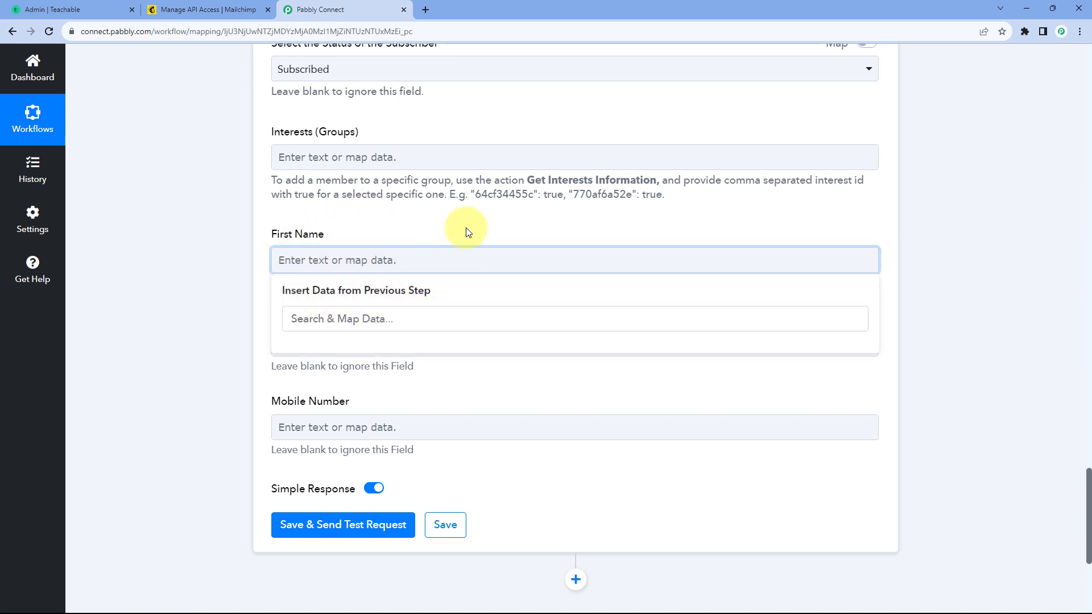
{"action": "left_click", "coordinate": [427, 231]}
{"action": "scroll", "coordinate": [429, 235], "scroll_direction": "up", "scroll_amount": 10}
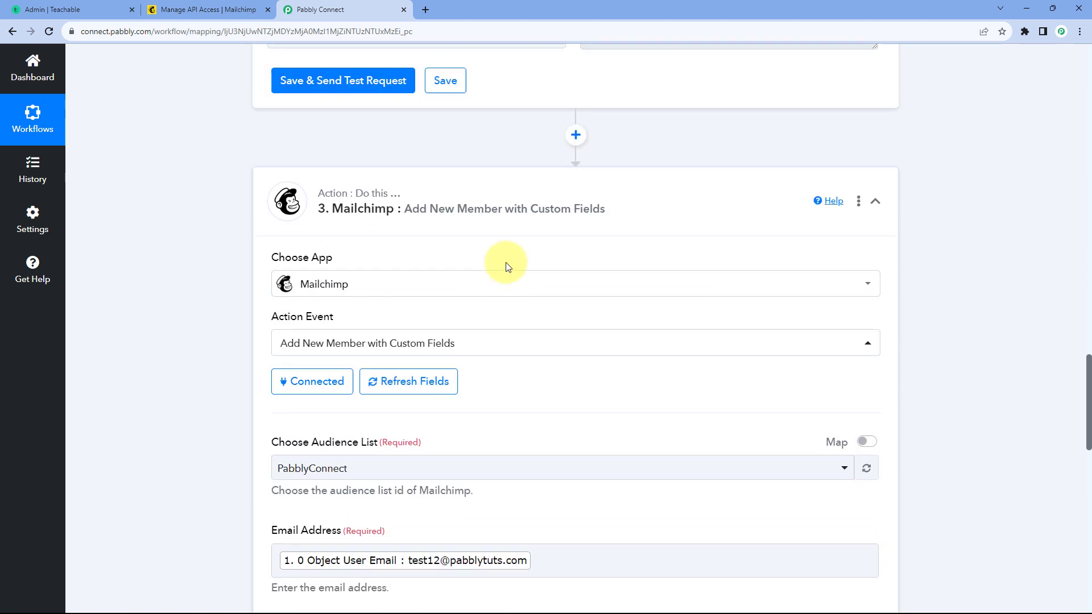
{"action": "scroll", "coordinate": [509, 222], "scroll_direction": "up", "scroll_amount": 3}
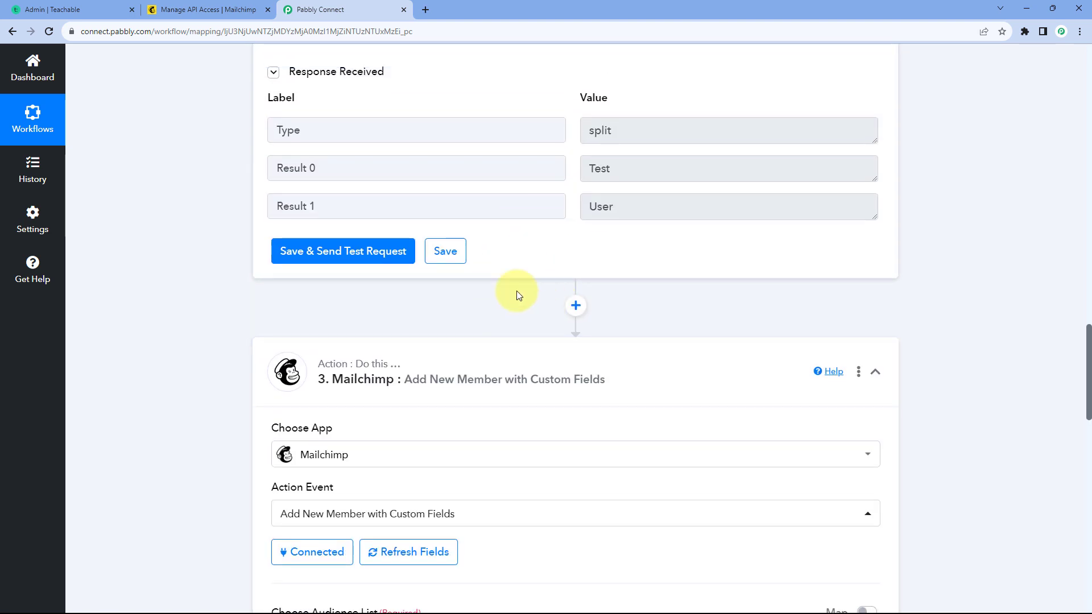
{"action": "scroll", "coordinate": [450, 307], "scroll_direction": "down", "scroll_amount": 2}
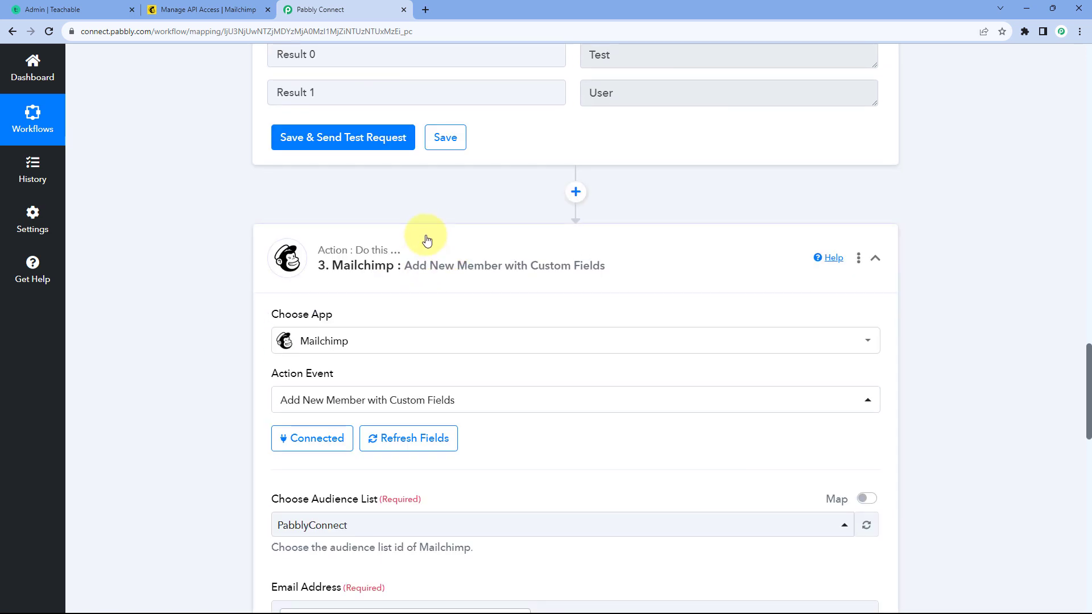
{"action": "scroll", "coordinate": [438, 232], "scroll_direction": "down", "scroll_amount": 8}
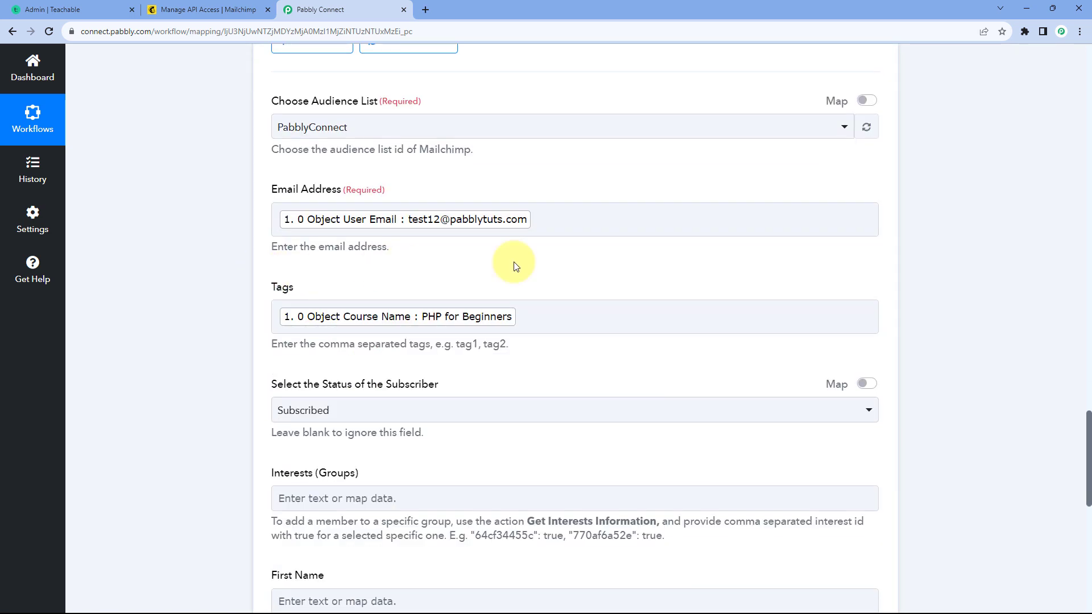
{"action": "left_click", "coordinate": [614, 215]}
{"action": "left_click", "coordinate": [606, 189]}
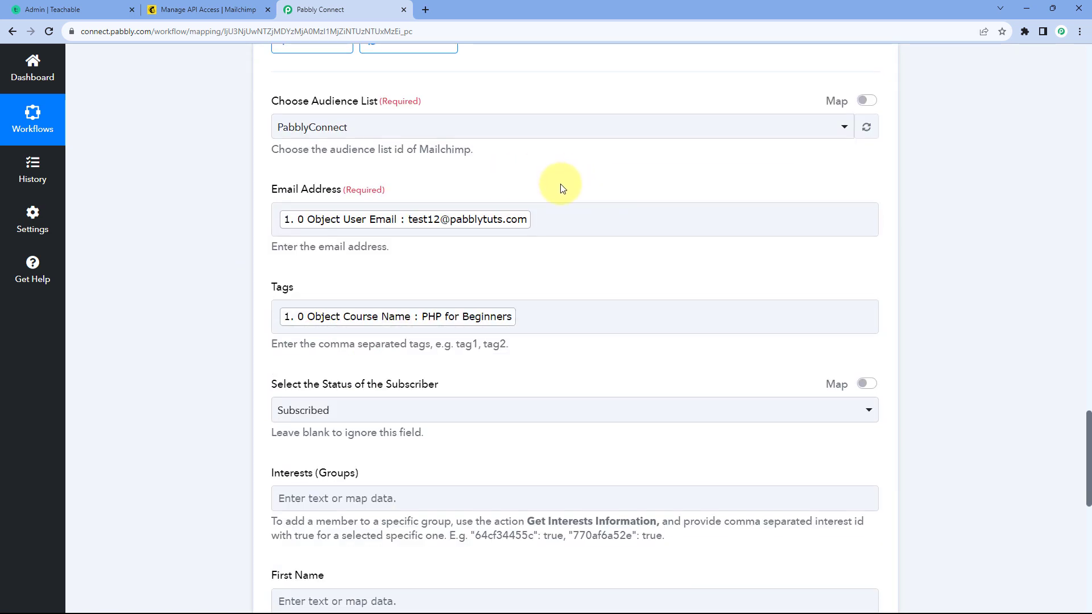
Step: Refresh the fields of the Mailchimp Add New Member with Custom Fields action
{"action": "scroll", "coordinate": [562, 189], "scroll_direction": "up", "scroll_amount": 2}
{"action": "scroll", "coordinate": [558, 205], "scroll_direction": "up", "scroll_amount": 2}
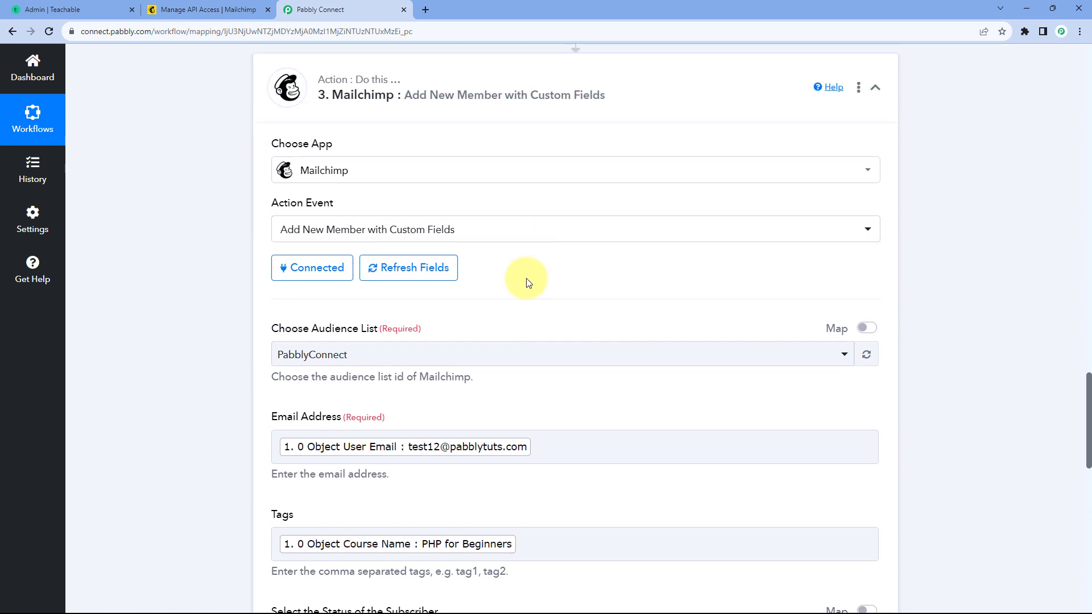
{"action": "left_click", "coordinate": [400, 274]}
Step: Map the Mailchimp First Name field to the Result 0 value from the Split Text step
{"action": "scroll", "coordinate": [524, 297], "scroll_direction": "down", "scroll_amount": 10}
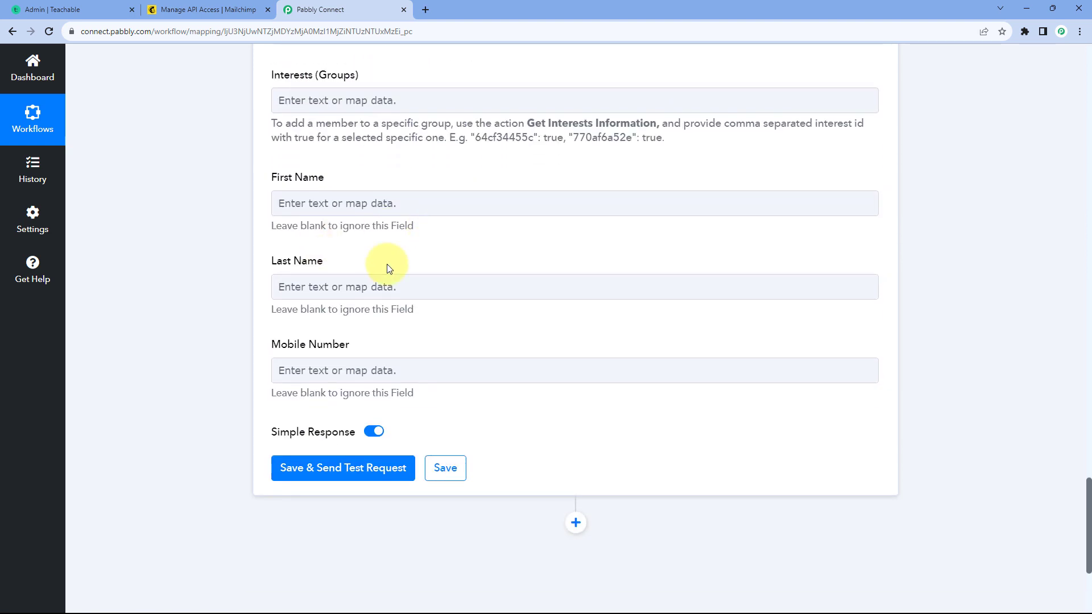
{"action": "left_click", "coordinate": [316, 204]}
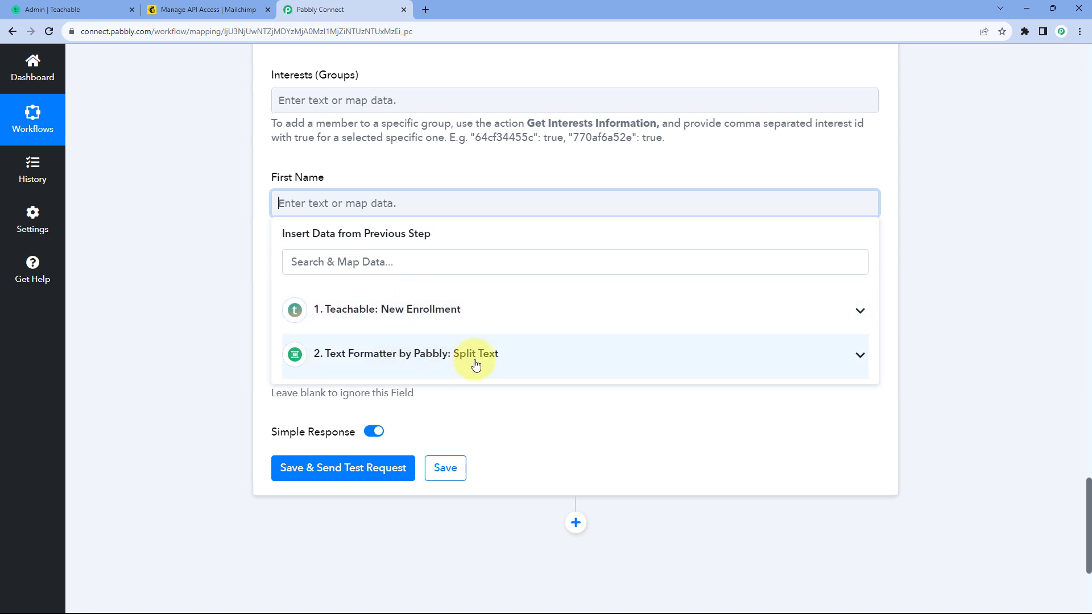
{"action": "left_click", "coordinate": [448, 356]}
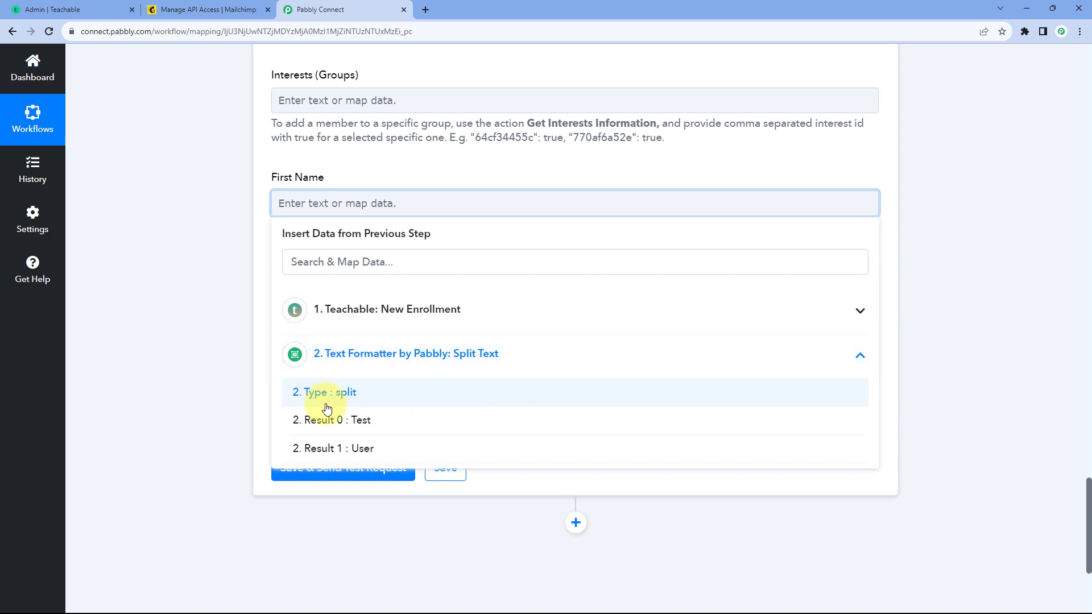
{"action": "left_click", "coordinate": [339, 423]}
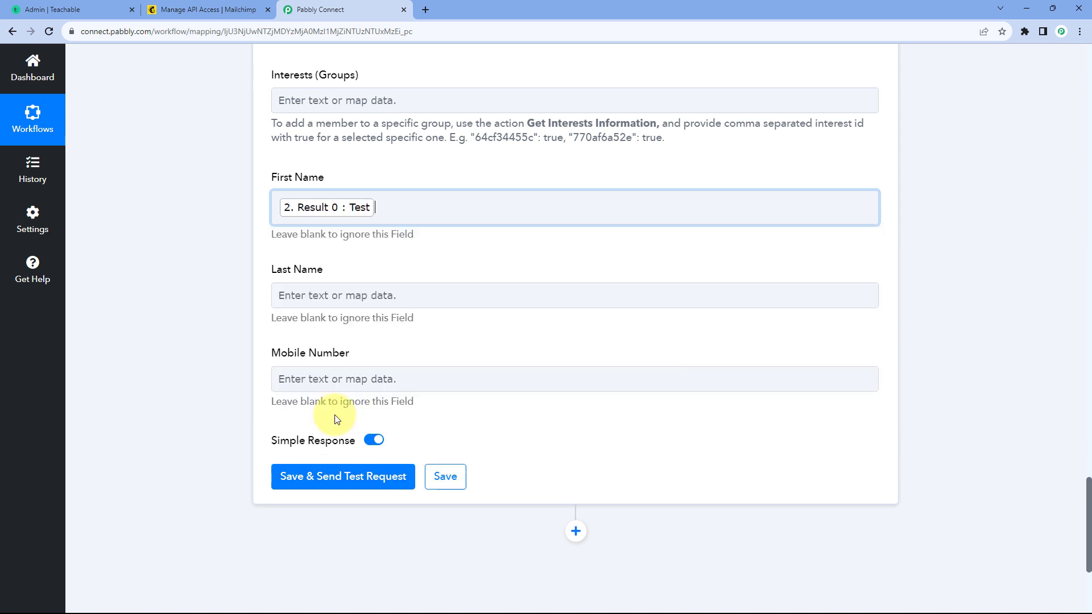
{"action": "left_click", "coordinate": [218, 240]}
Step: Map the Mailchimp Last Name field to the Result 1 value from the Split Text step
{"action": "scroll", "coordinate": [219, 239], "scroll_direction": "down", "scroll_amount": 2}
{"action": "left_click", "coordinate": [312, 180]}
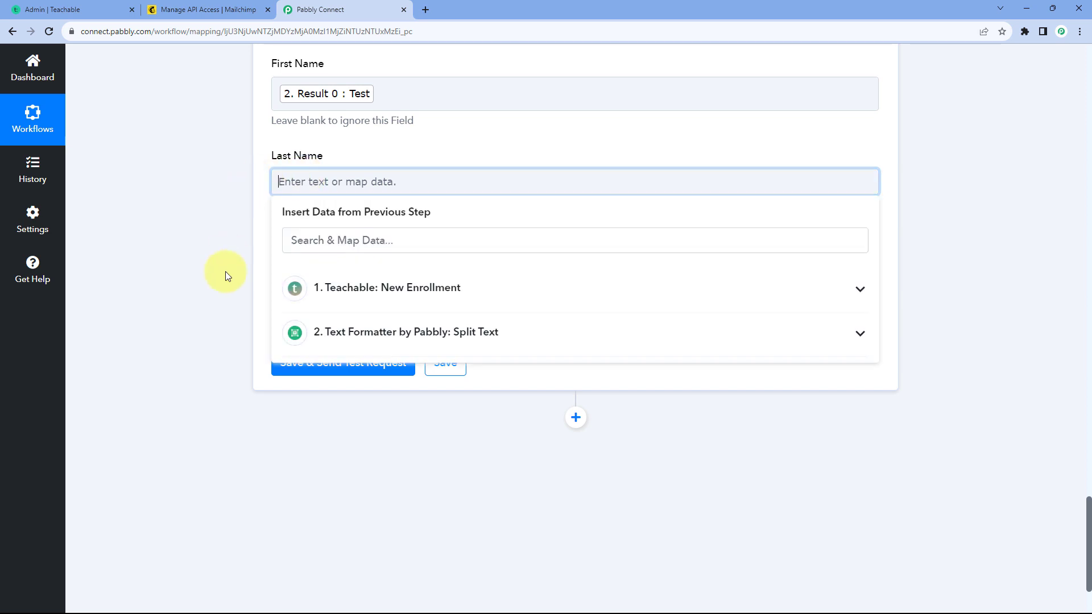
{"action": "left_click", "coordinate": [393, 336]}
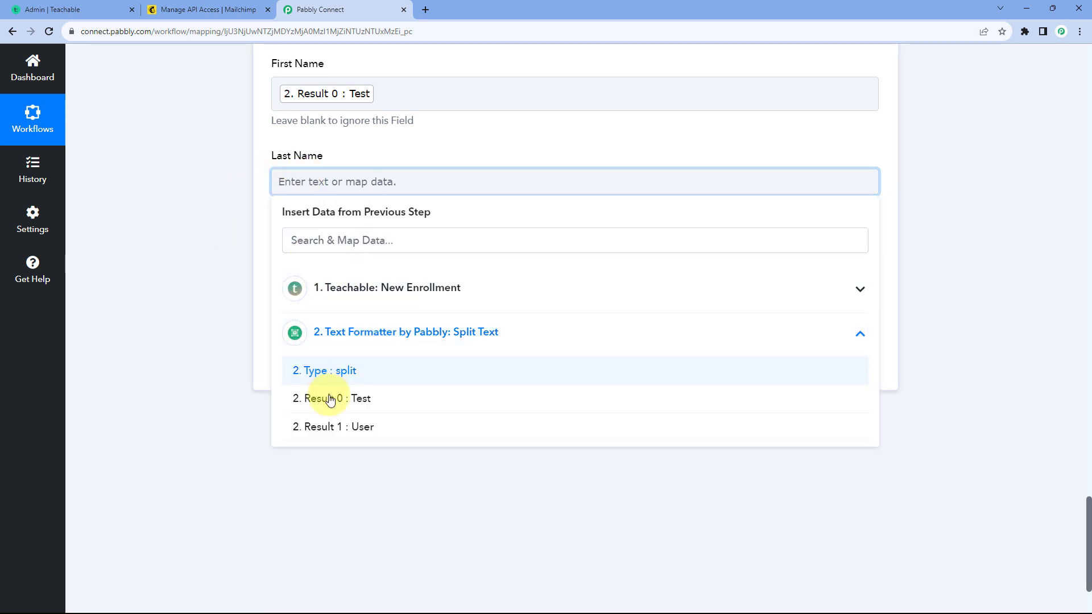
{"action": "left_click", "coordinate": [349, 427]}
{"action": "left_click", "coordinate": [248, 245]}
{"action": "scroll", "coordinate": [279, 216], "scroll_direction": "up", "scroll_amount": 1}
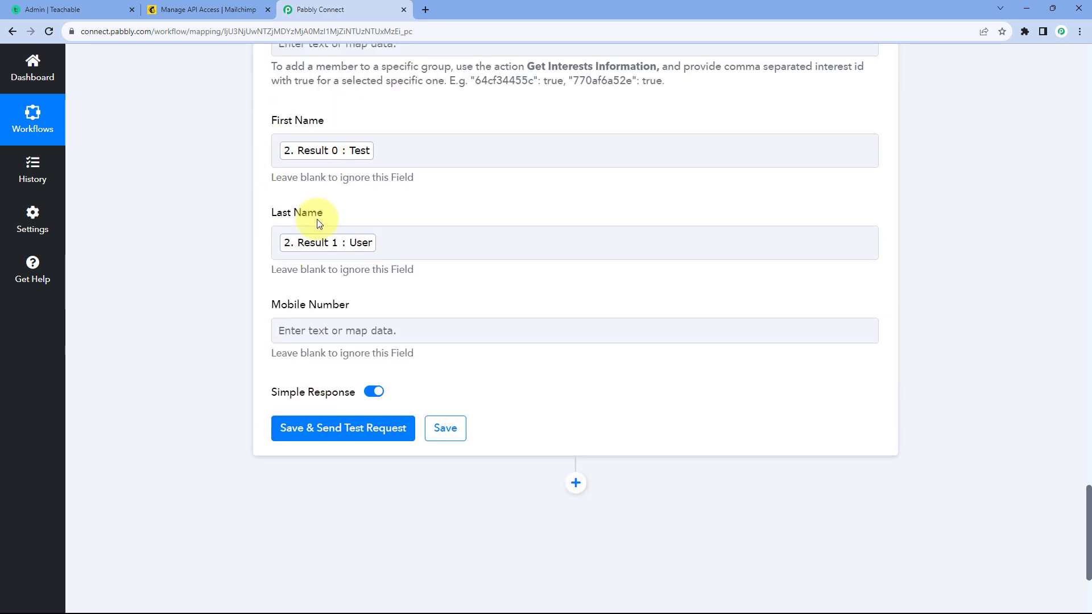
Step: Save the Mailchimp action with a test request and review the name, email and status fields in its response
{"action": "left_click", "coordinate": [281, 244]}
{"action": "left_click", "coordinate": [273, 276]}
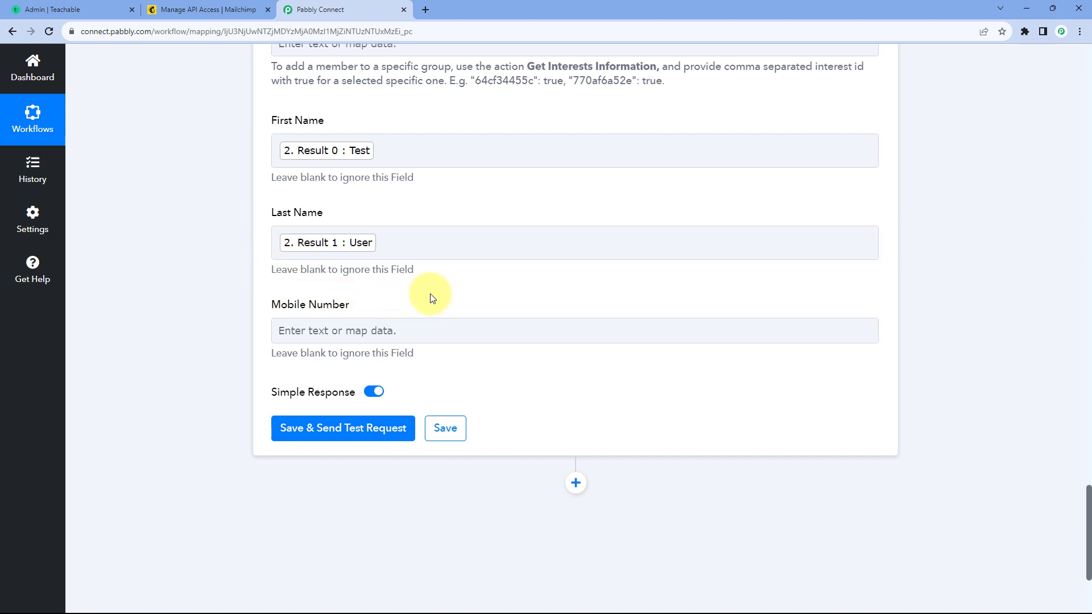
{"action": "scroll", "coordinate": [431, 297], "scroll_direction": "down", "scroll_amount": 2}
{"action": "left_click", "coordinate": [325, 319]}
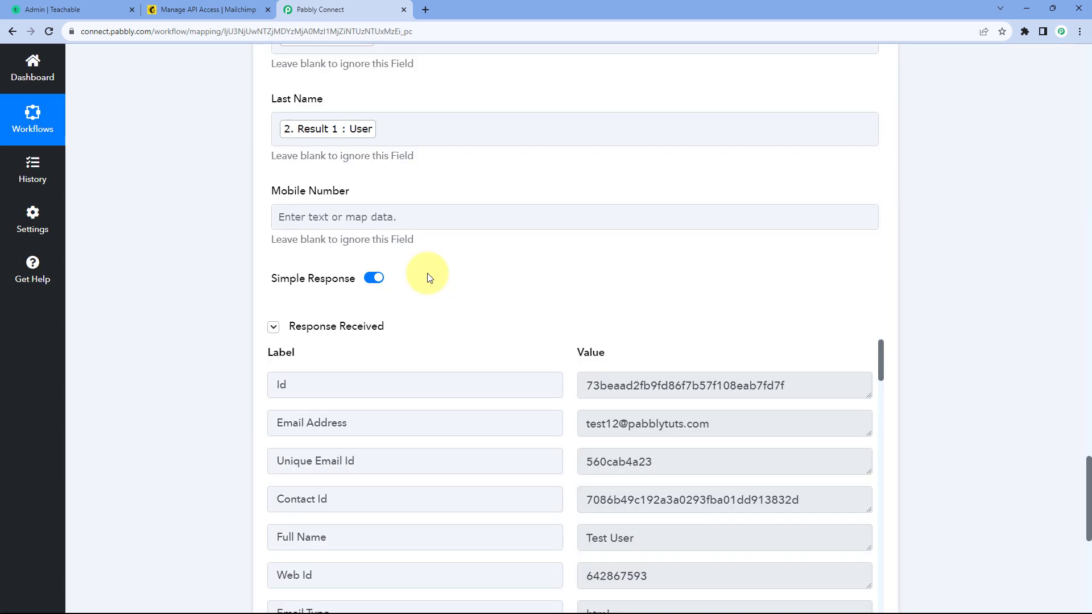
{"action": "scroll", "coordinate": [427, 275], "scroll_direction": "down", "scroll_amount": 1}
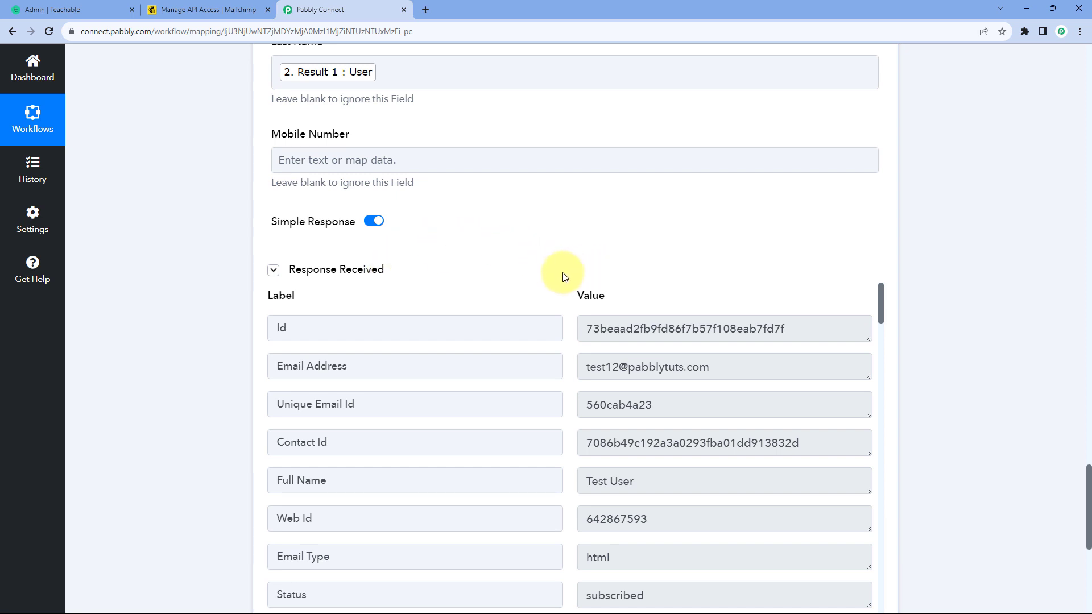
{"action": "scroll", "coordinate": [560, 261], "scroll_direction": "down", "scroll_amount": 2}
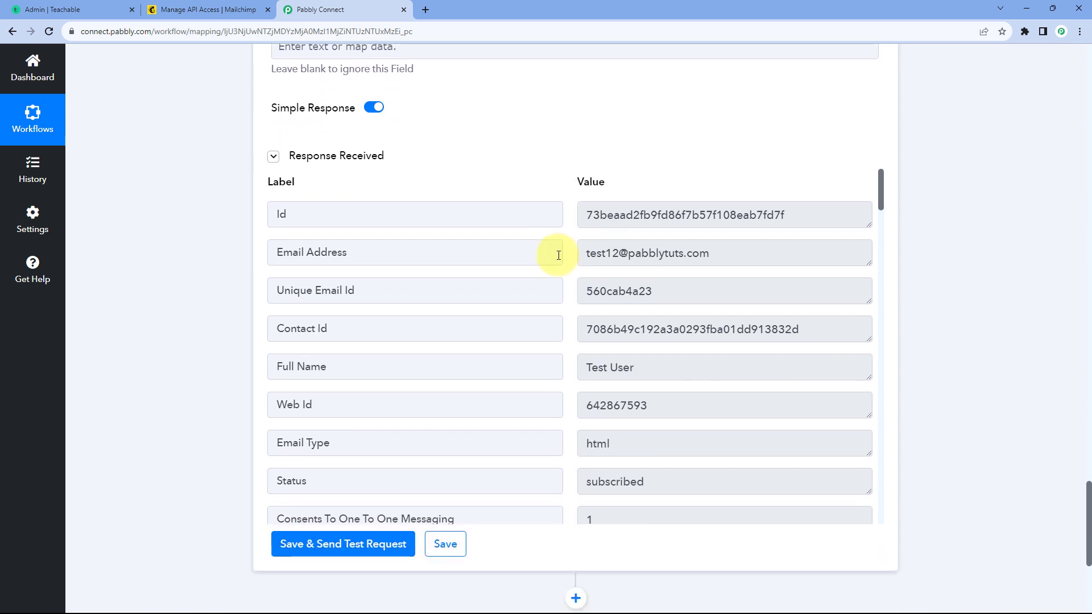
{"action": "scroll", "coordinate": [567, 246], "scroll_direction": "down", "scroll_amount": 2}
{"action": "scroll", "coordinate": [563, 246], "scroll_direction": "down", "scroll_amount": 1}
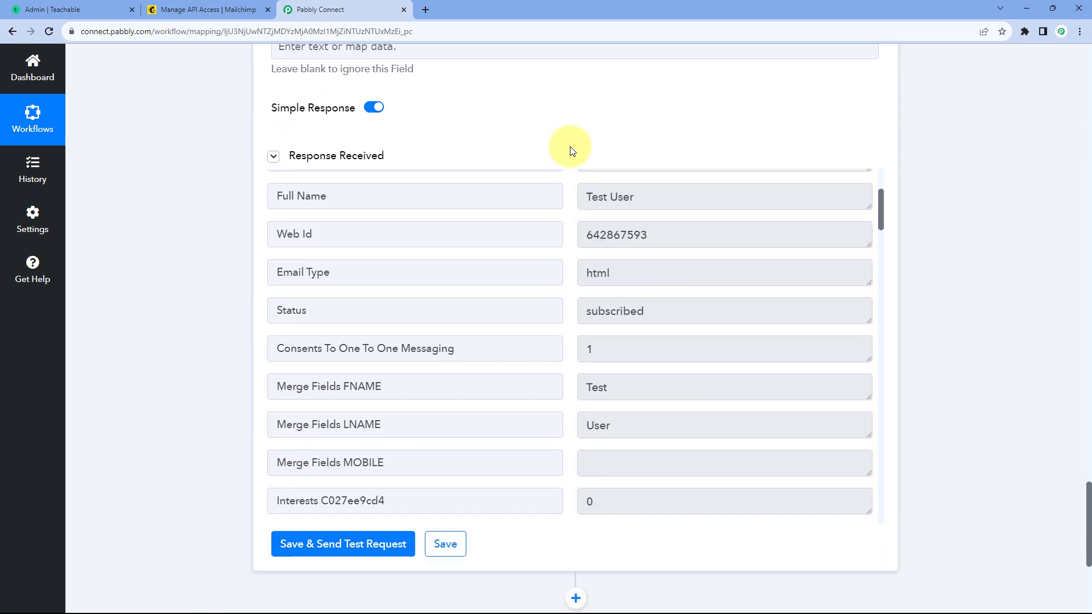
{"action": "left_click", "coordinate": [57, 9]}
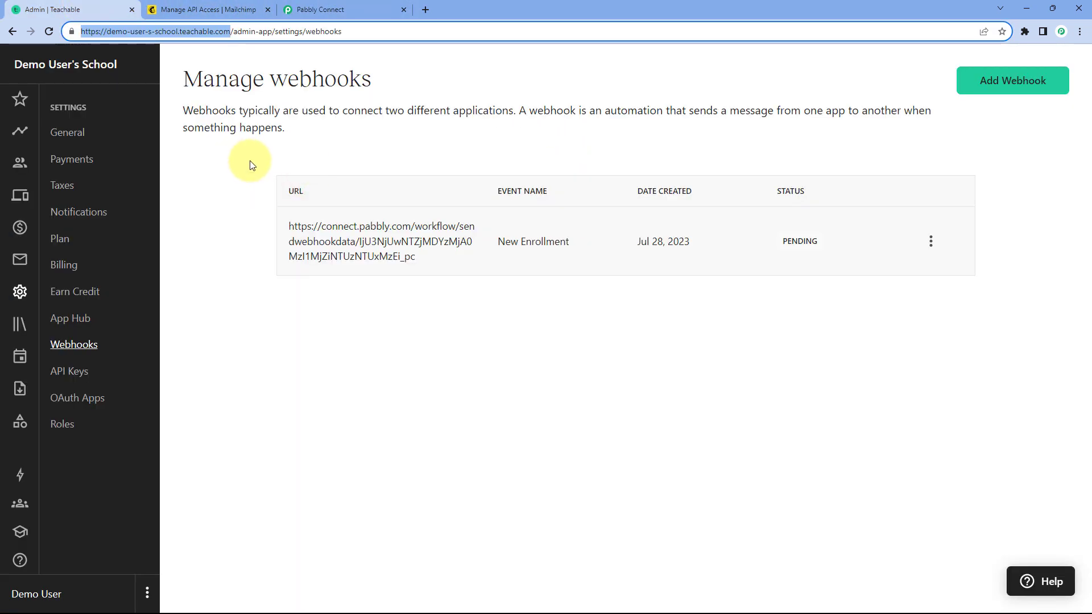
{"action": "left_click", "coordinate": [341, 9]}
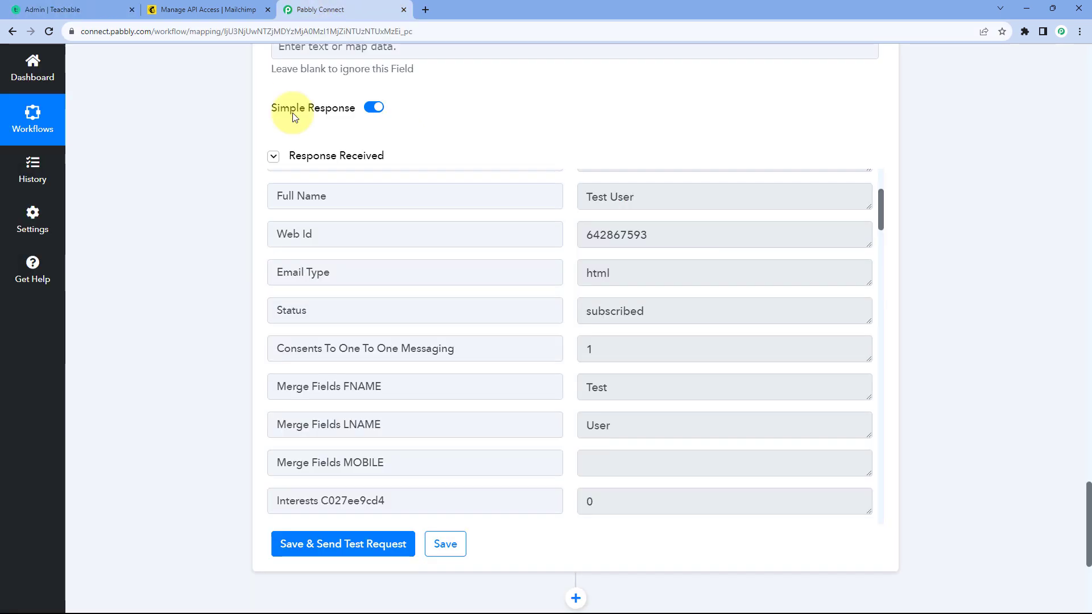
{"action": "scroll", "coordinate": [500, 235], "scroll_direction": "up", "scroll_amount": 2}
{"action": "scroll", "coordinate": [500, 235], "scroll_direction": "up", "scroll_amount": 10}
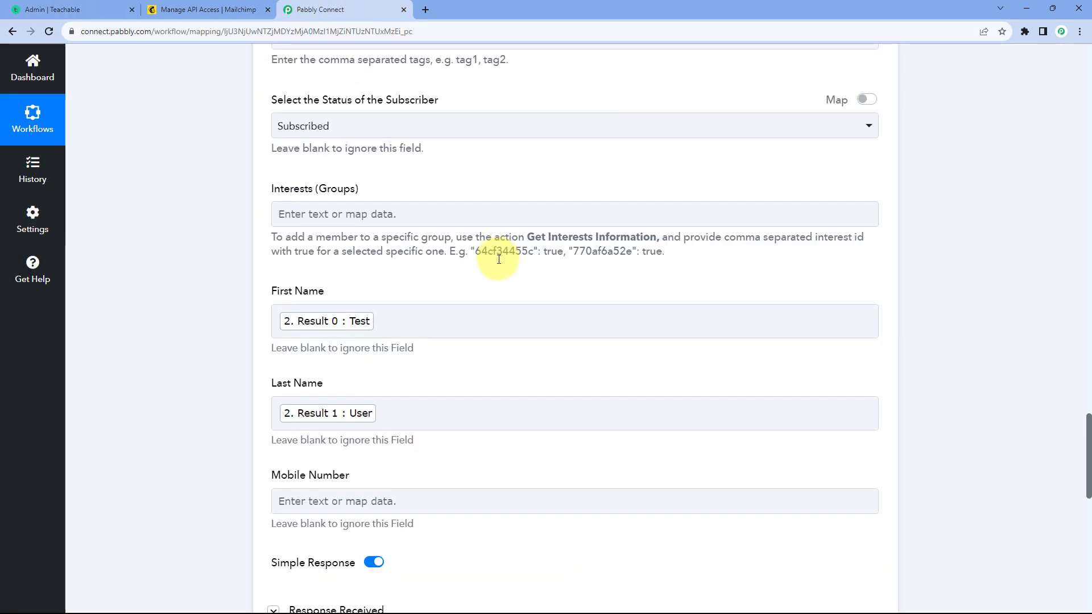
{"action": "scroll", "coordinate": [504, 280], "scroll_direction": "up", "scroll_amount": 2}
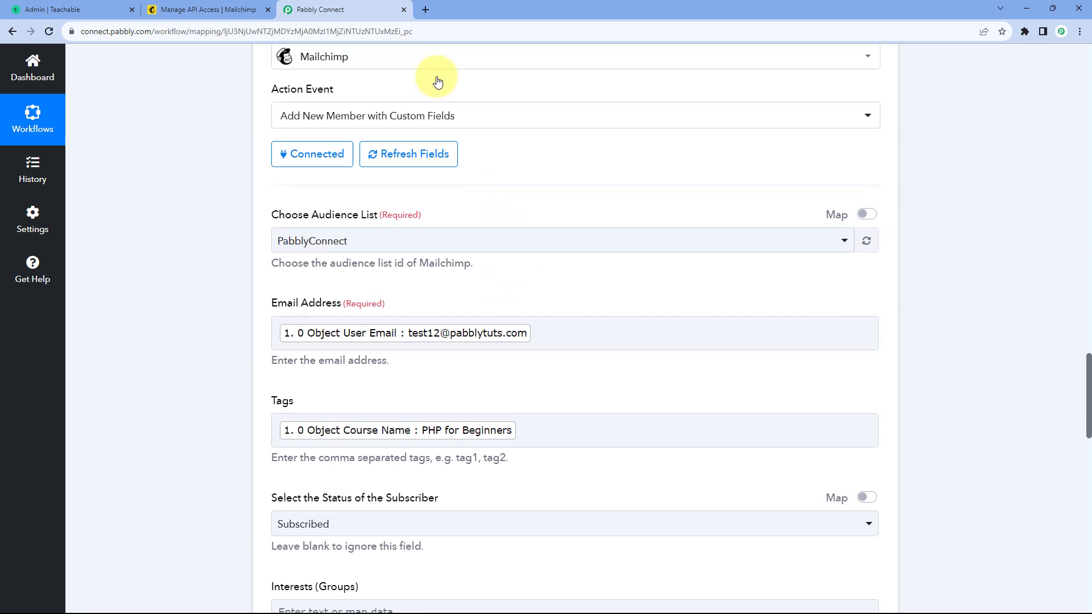
Step: Switch to Mailchimp and show all contacts of the PabblyConnect audience
{"action": "left_click", "coordinate": [191, 7]}
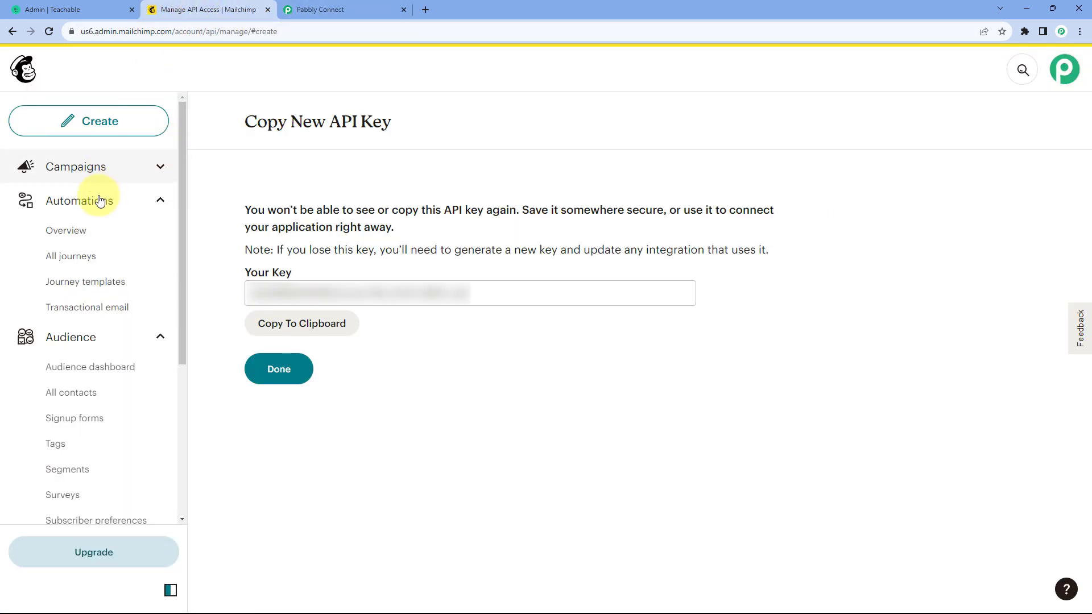
{"action": "left_click", "coordinate": [80, 370]}
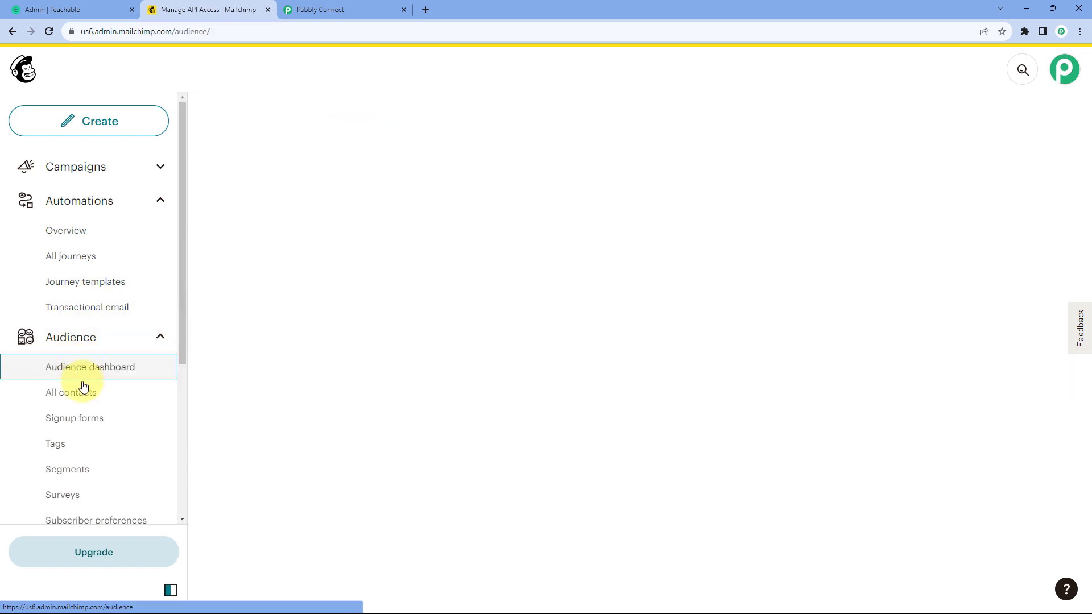
{"action": "left_click", "coordinate": [83, 393]}
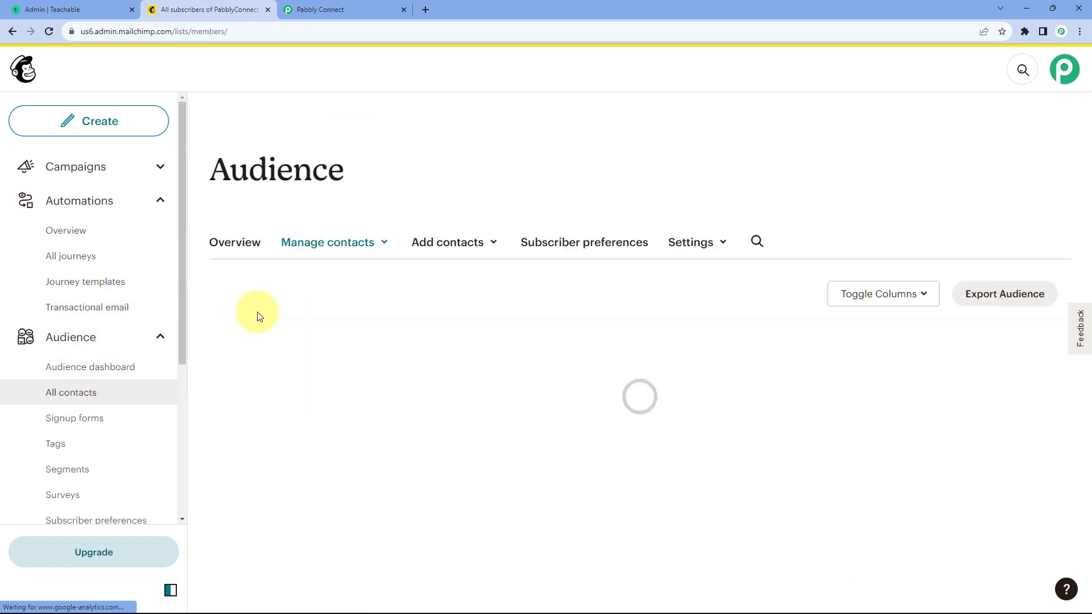
{"action": "scroll", "coordinate": [321, 305], "scroll_direction": "down", "scroll_amount": 2}
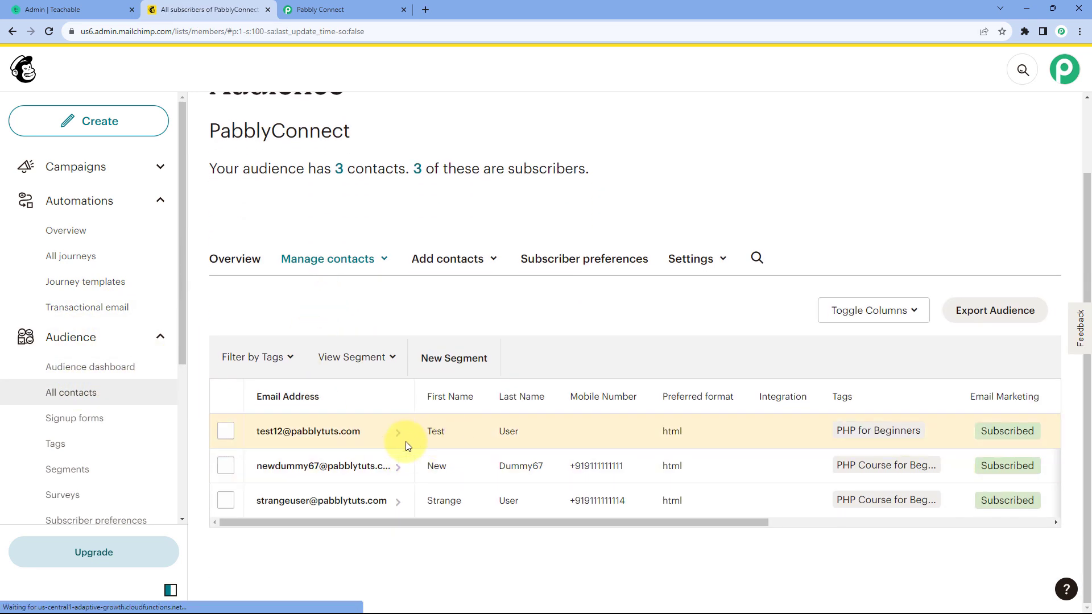
Step: Open the newly added test contact, check its name, email address and tags, and return to Pabbly Connect
{"action": "left_click", "coordinate": [363, 436]}
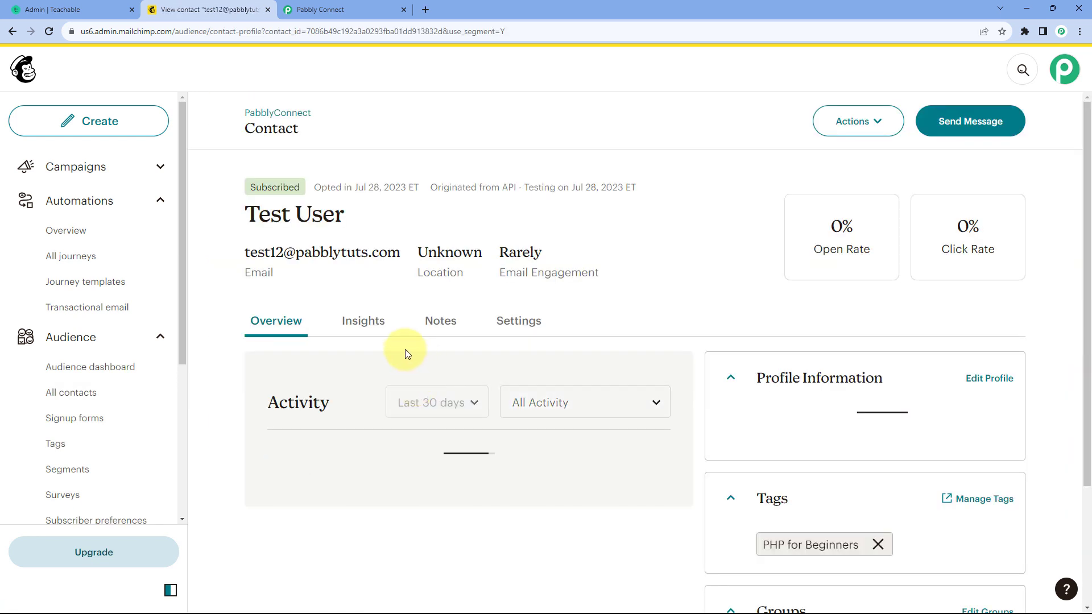
{"action": "scroll", "coordinate": [222, 330], "scroll_direction": "down", "scroll_amount": 1}
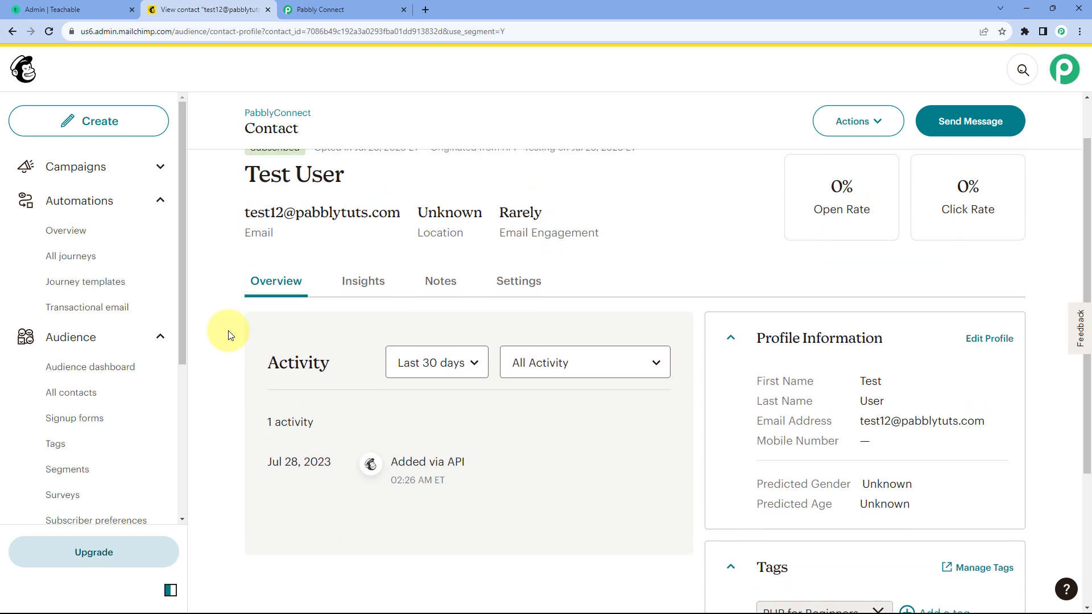
{"action": "left_click_drag", "start_coordinate": [227, 185], "coordinate": [356, 180]}
{"action": "left_click_drag", "start_coordinate": [402, 214], "coordinate": [245, 219]}
{"action": "left_click", "coordinate": [237, 219]}
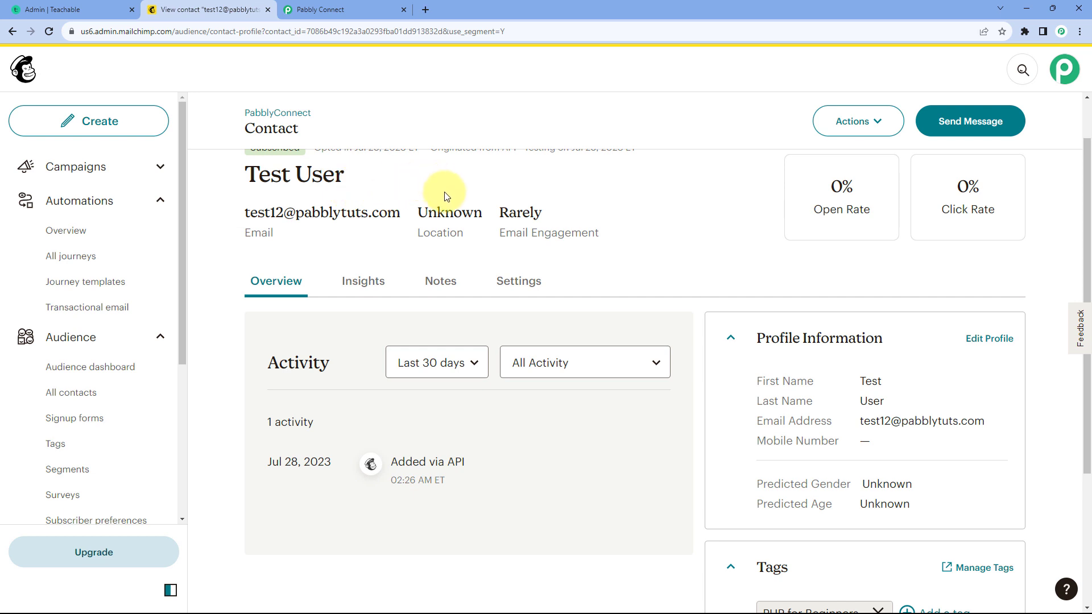
{"action": "scroll", "coordinate": [586, 245], "scroll_direction": "down", "scroll_amount": 4}
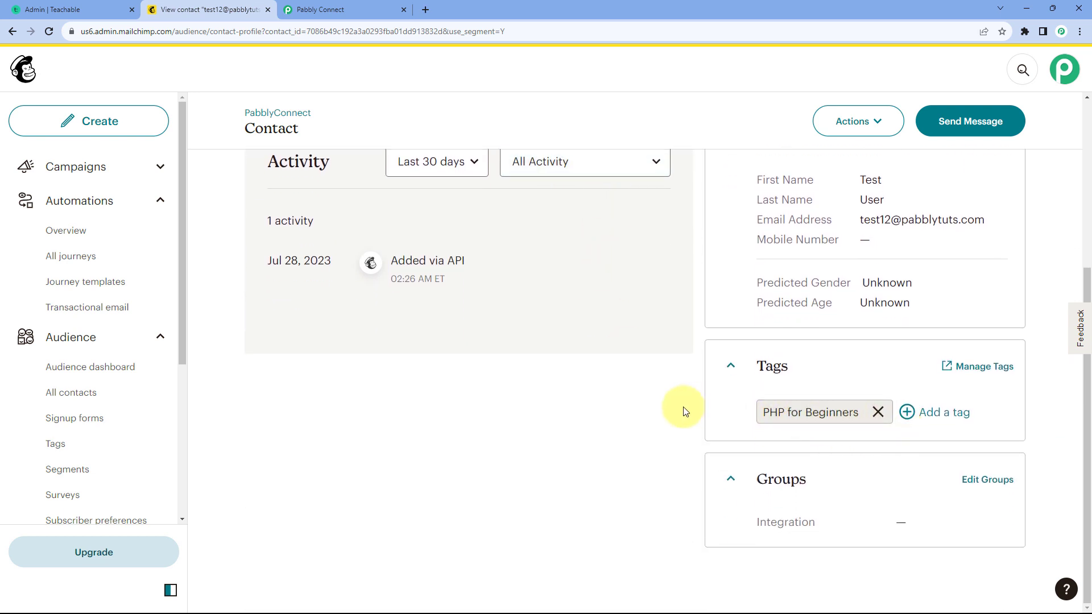
{"action": "scroll", "coordinate": [451, 207], "scroll_direction": "up", "scroll_amount": 5}
{"action": "left_click", "coordinate": [322, 9]}
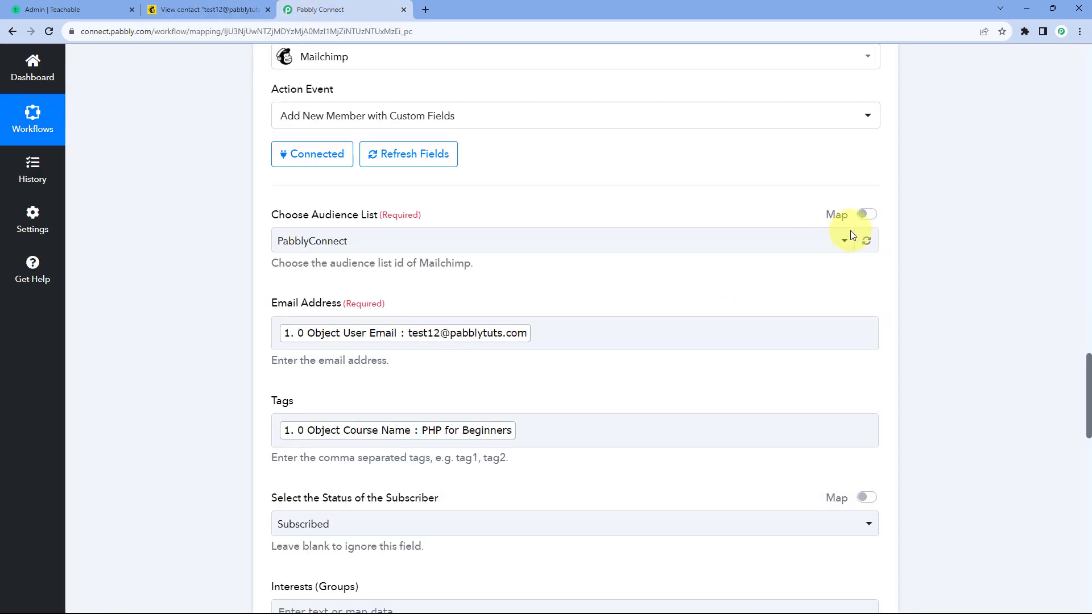
Step: Collapse the details of the Teachable trigger, Text Formatter and Mailchimp steps to show the whole workflow
{"action": "scroll", "coordinate": [910, 221], "scroll_direction": "up", "scroll_amount": 12}
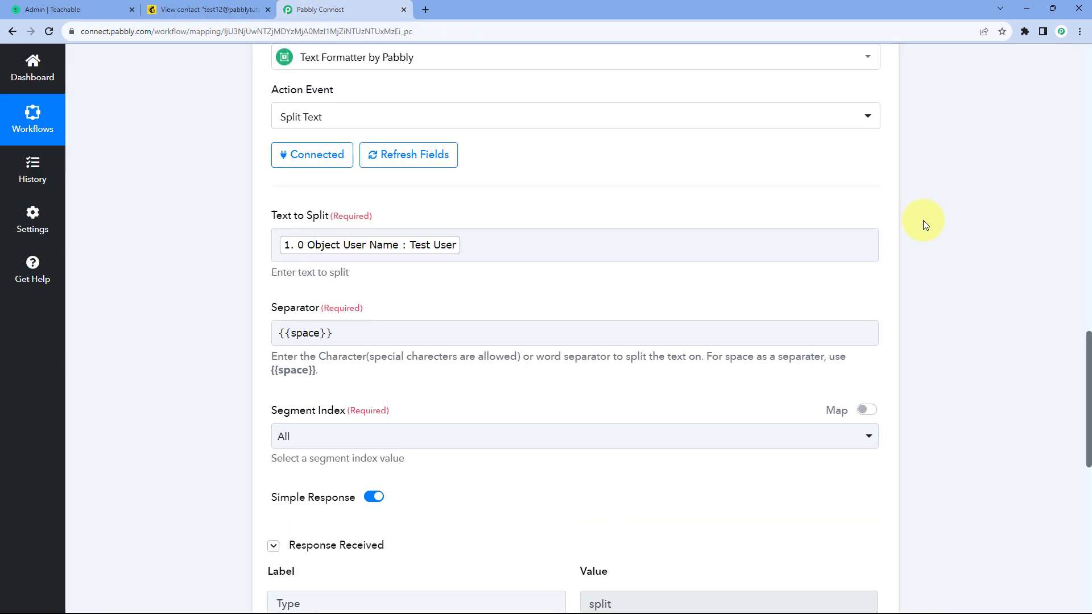
{"action": "scroll", "coordinate": [924, 220], "scroll_direction": "up", "scroll_amount": 15}
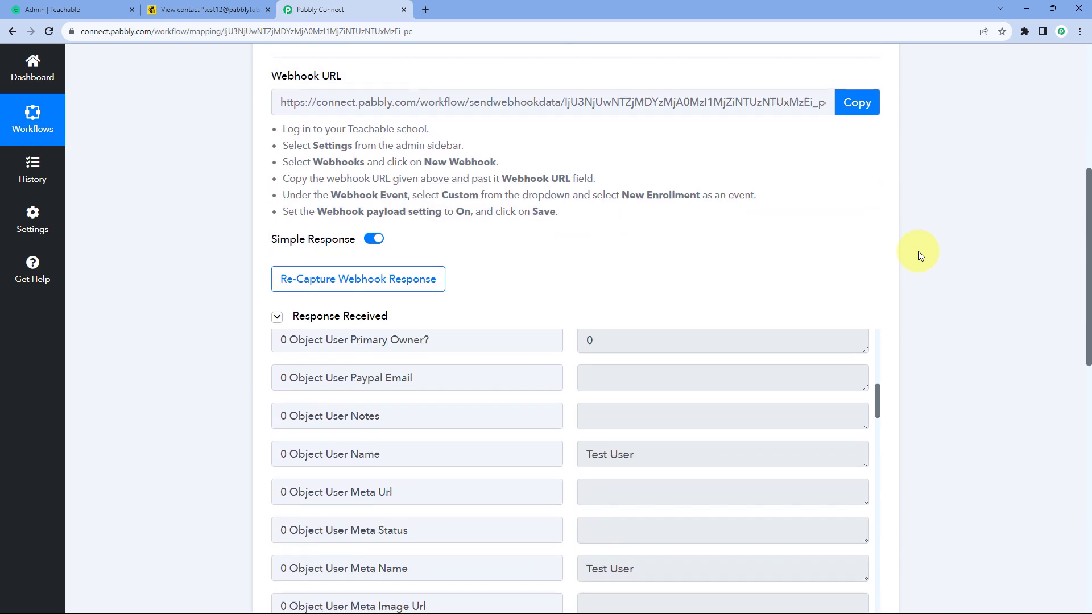
{"action": "scroll", "coordinate": [915, 248], "scroll_direction": "up", "scroll_amount": 6}
{"action": "left_click", "coordinate": [880, 220]}
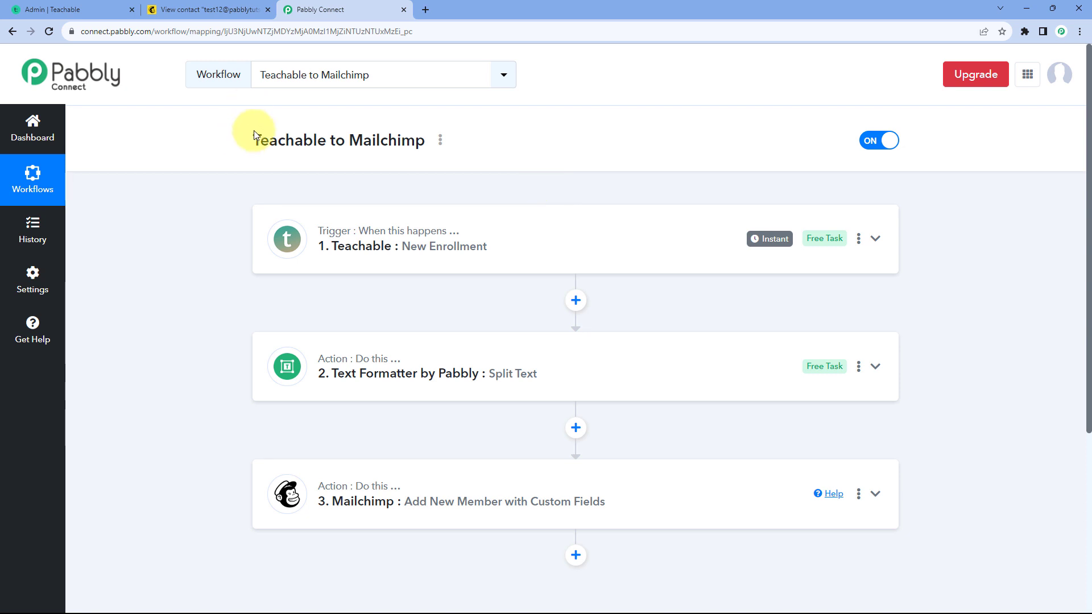
Step: Switch to Teachable, copy the school's base URL and open demo-user-s-school.teachable.com in a new incognito window
{"action": "left_click", "coordinate": [63, 10]}
{"action": "left_click_drag", "start_coordinate": [205, 33], "coordinate": [72, 36]}
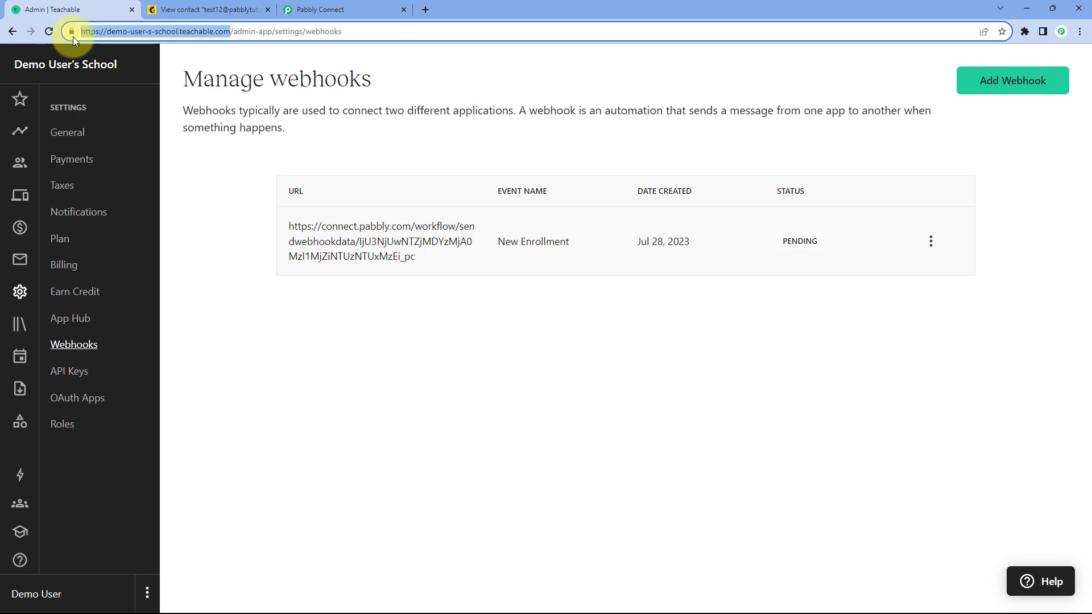
{"action": "key", "text": "ctrl+c"}
{"action": "key", "text": "ctrl+shift+n"}
{"action": "key", "text": "ctrl+v"}
{"action": "key", "text": "Return"}
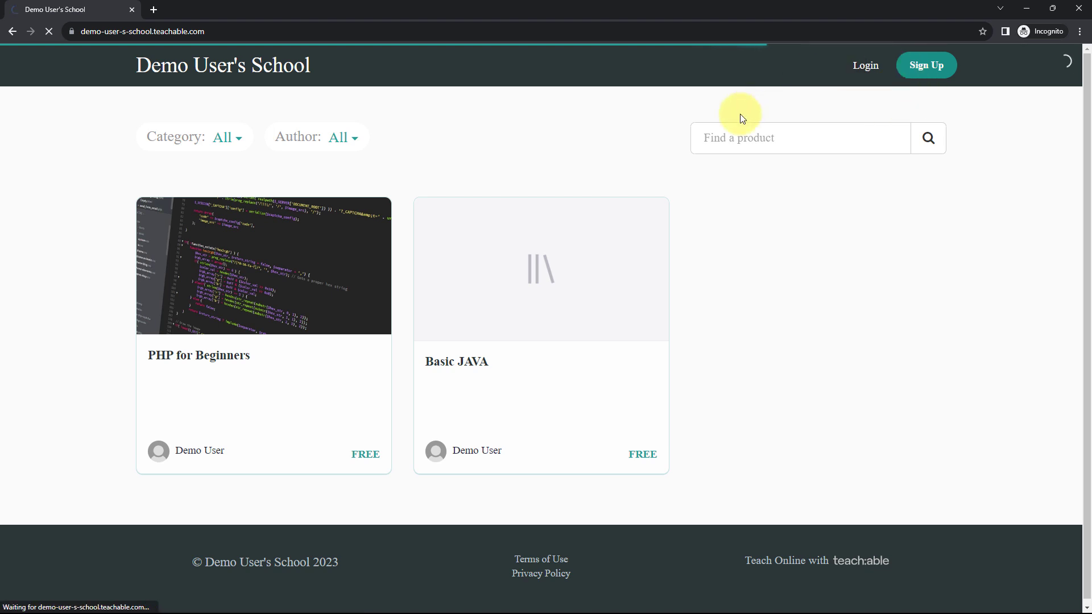
Step: Sign up as a new student with the full name, email and account password, accepting promotional emails from the school
{"action": "left_click", "coordinate": [471, 200]}
{"action": "type", "text": "Dummy User"}
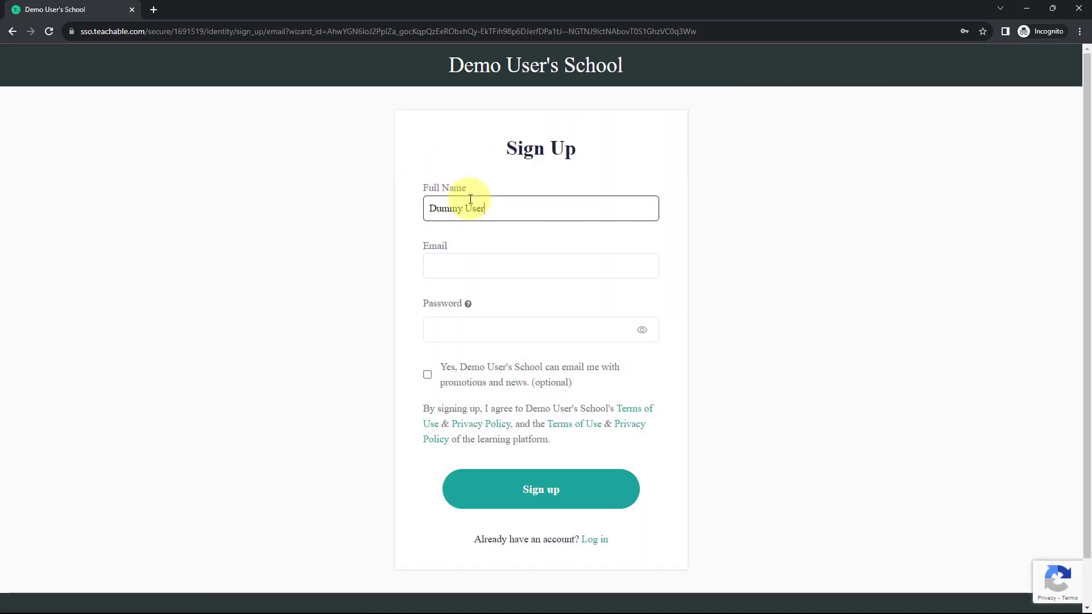
{"action": "key", "text": "Tab"}
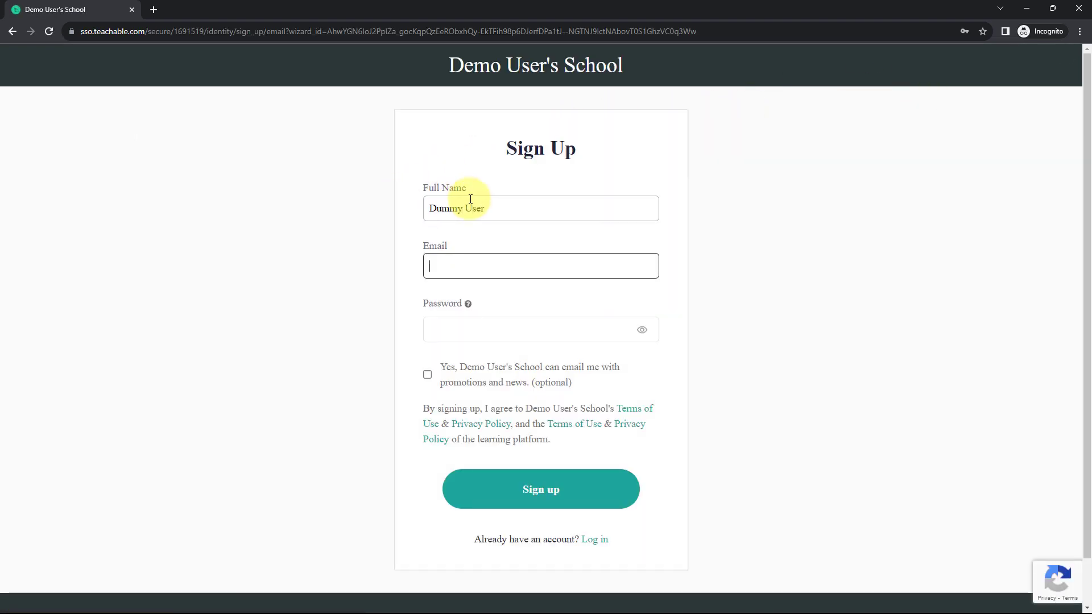
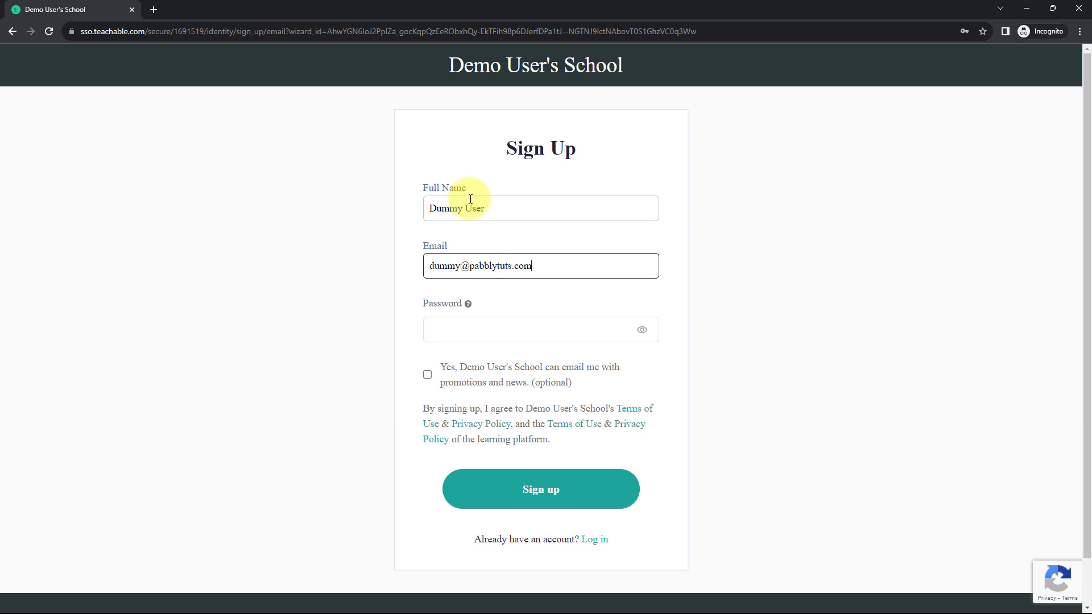
{"action": "key", "text": "Tab"}
{"action": "type", "text": "du"}
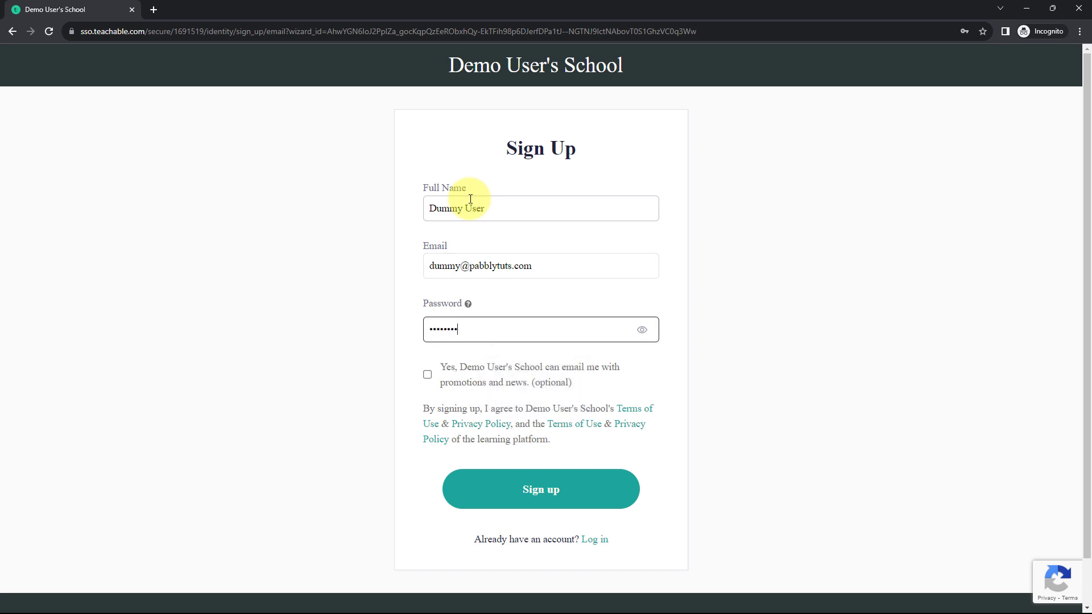
{"action": "left_click", "coordinate": [427, 378]}
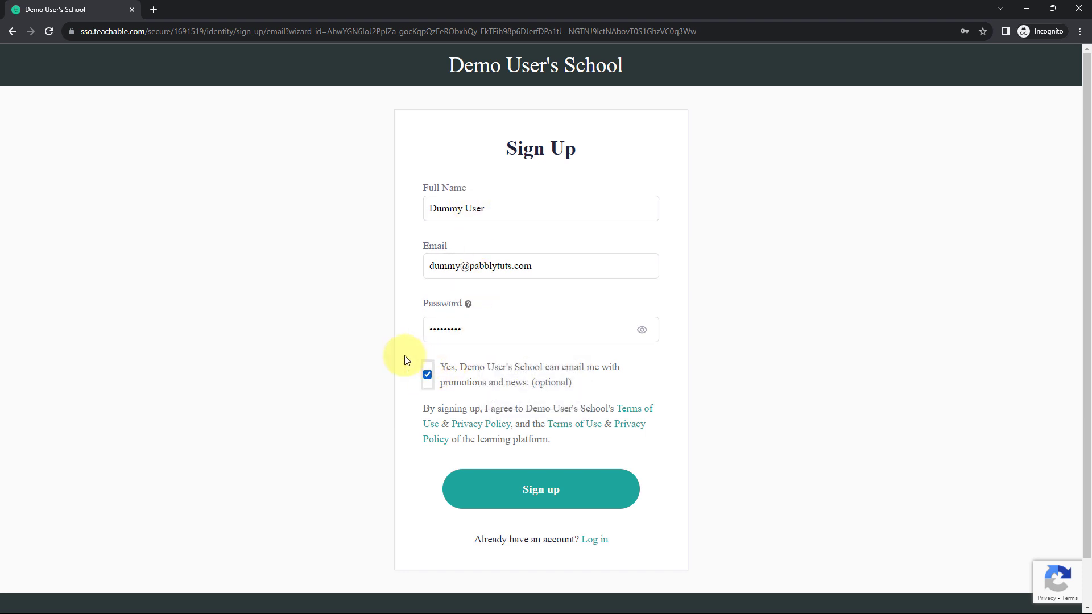
{"action": "left_click", "coordinate": [546, 490]}
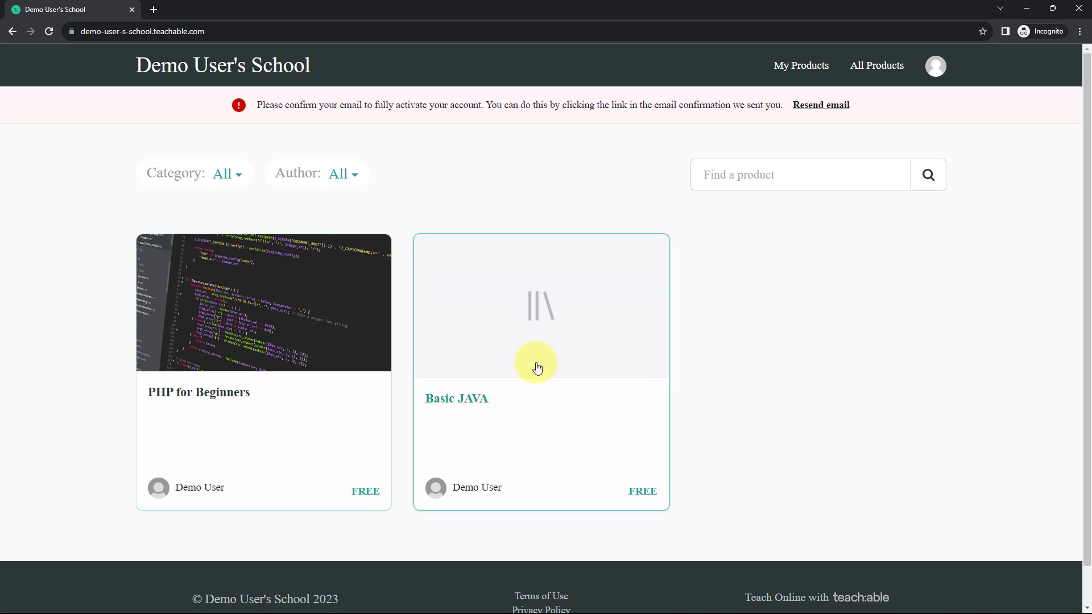
Step: Enroll the new student in the free Basic JAVA course and start the course
{"action": "left_click", "coordinate": [458, 402]}
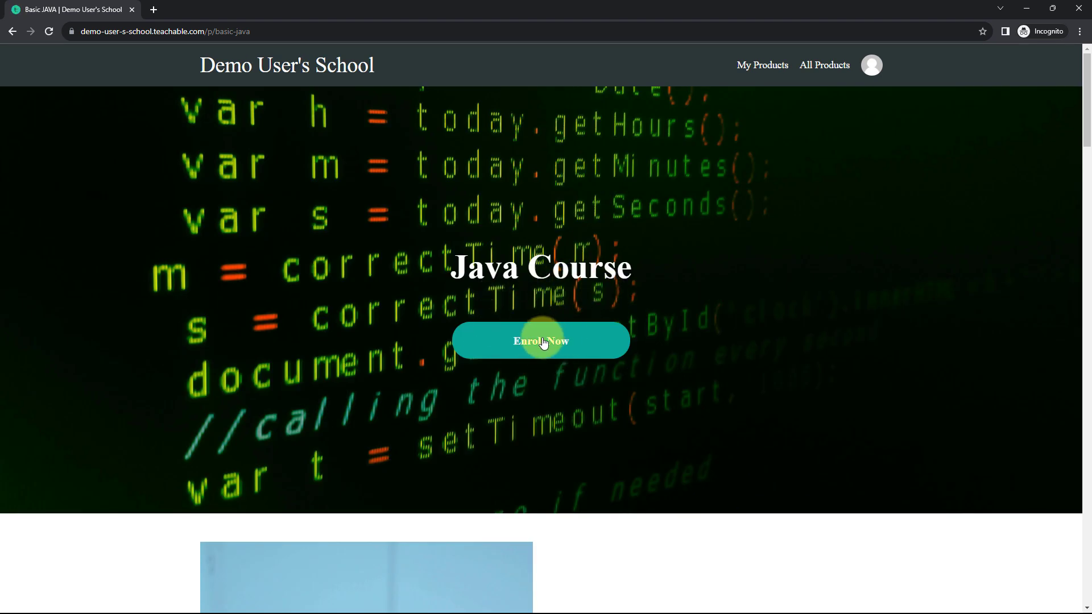
{"action": "left_click", "coordinate": [541, 342]}
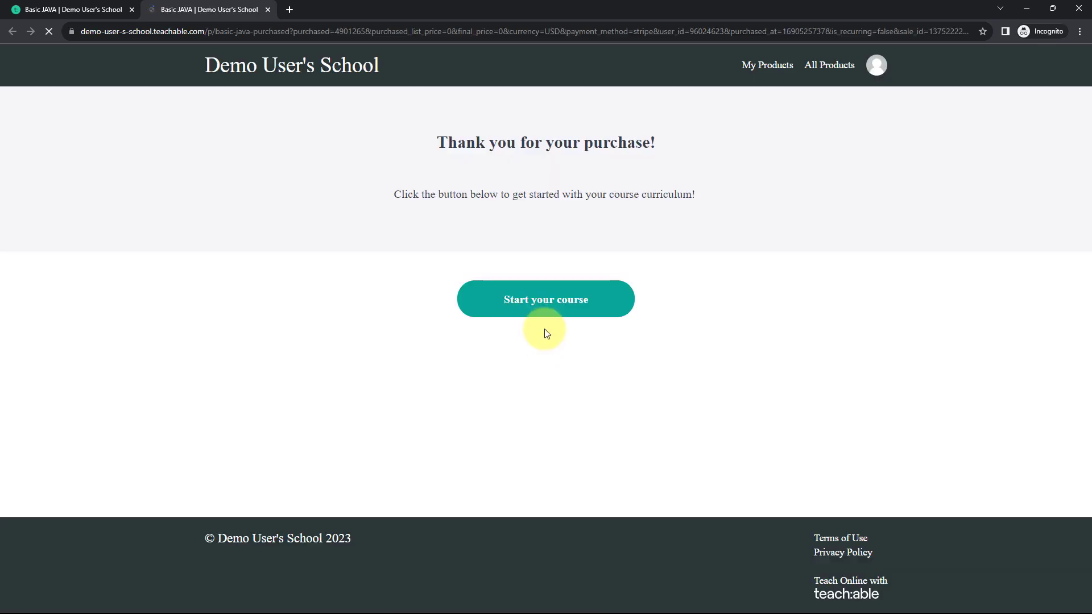
{"action": "left_click", "coordinate": [552, 310]}
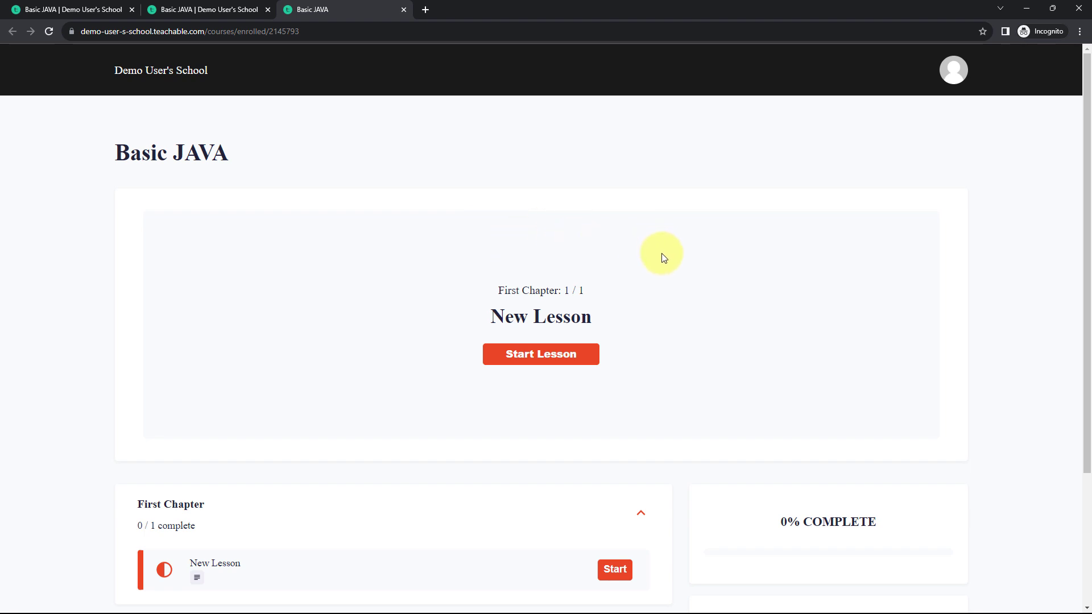
Step: Return to Mailchimp, reload all contacts of the PabblyConnect audience and check the new enrollee's email, name and tags
{"action": "left_click", "coordinate": [1025, 9]}
{"action": "left_click", "coordinate": [244, 11]}
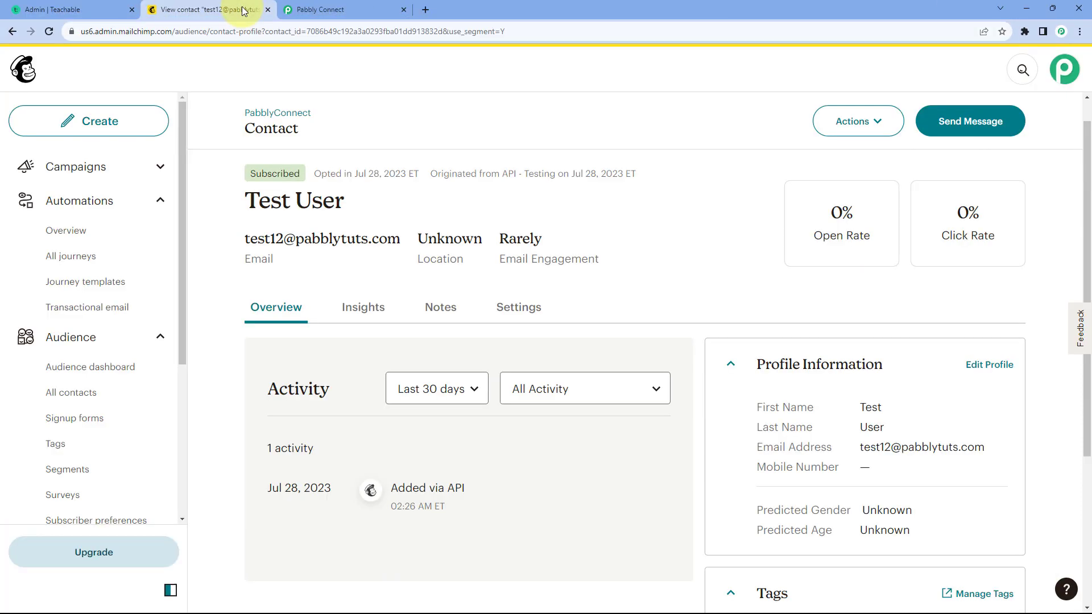
{"action": "left_click", "coordinate": [91, 392]}
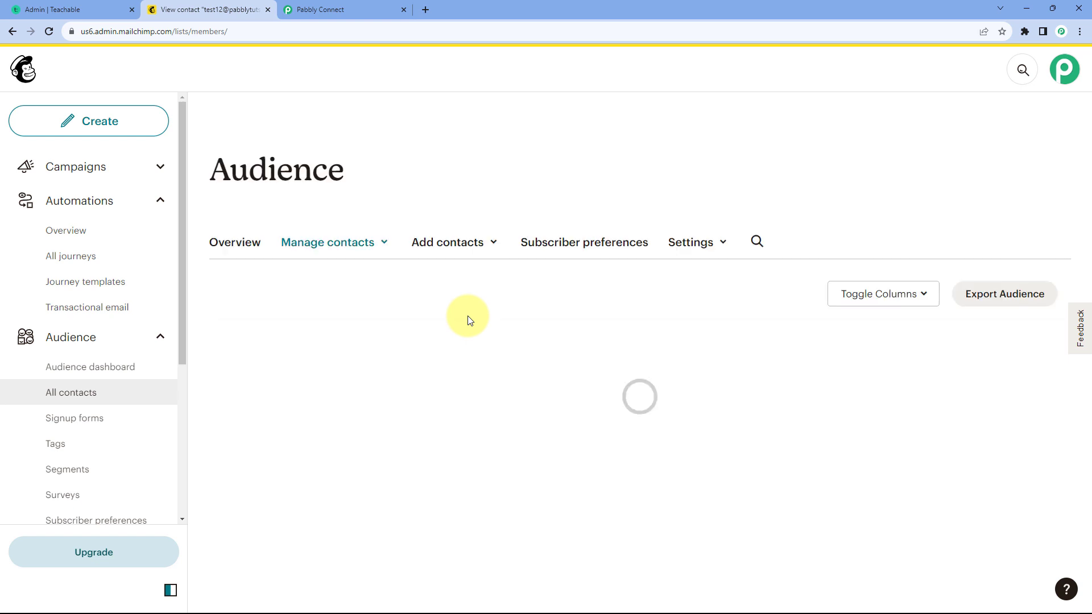
{"action": "scroll", "coordinate": [393, 359], "scroll_direction": "down", "scroll_amount": 2}
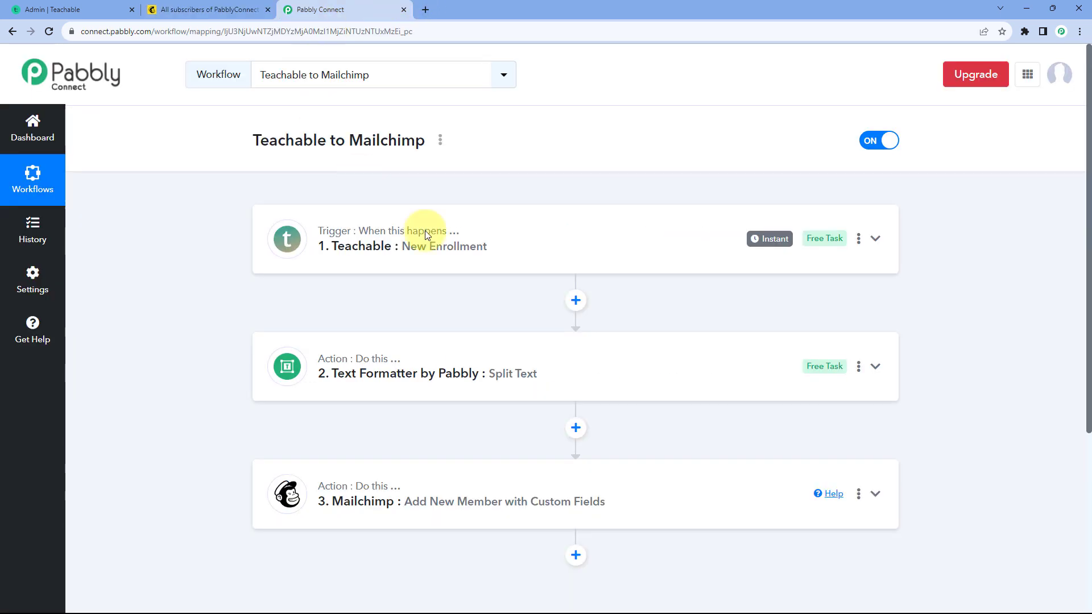
Step: Look over the Teachable to Mailchimp workflow in Pabbly Connect, recheck the Mailchimp contact list and return to the workflow
{"action": "left_click", "coordinate": [370, 10]}
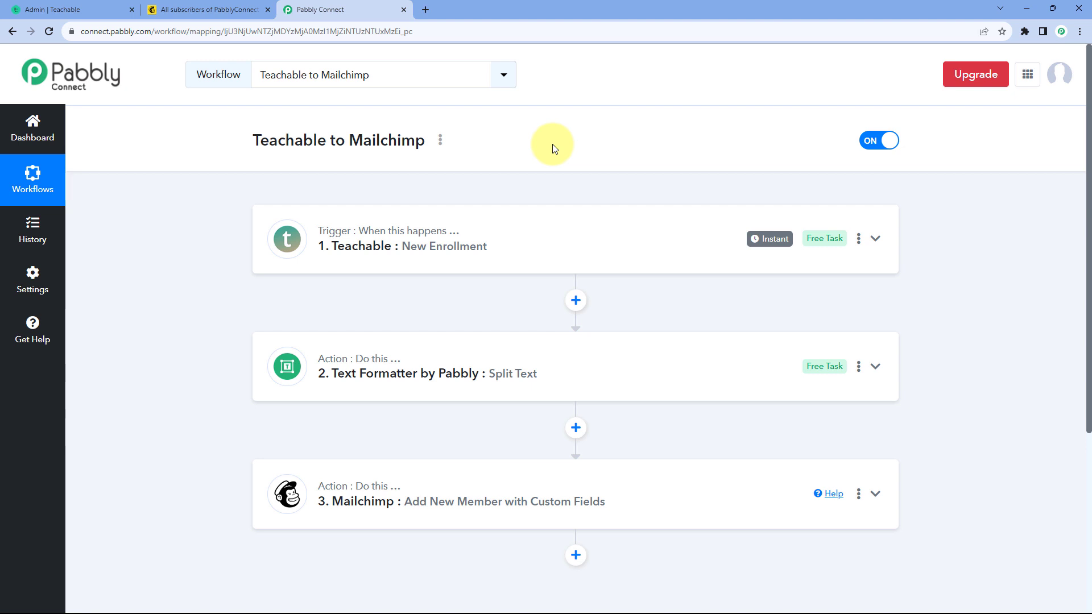
{"action": "left_click", "coordinate": [206, 9]}
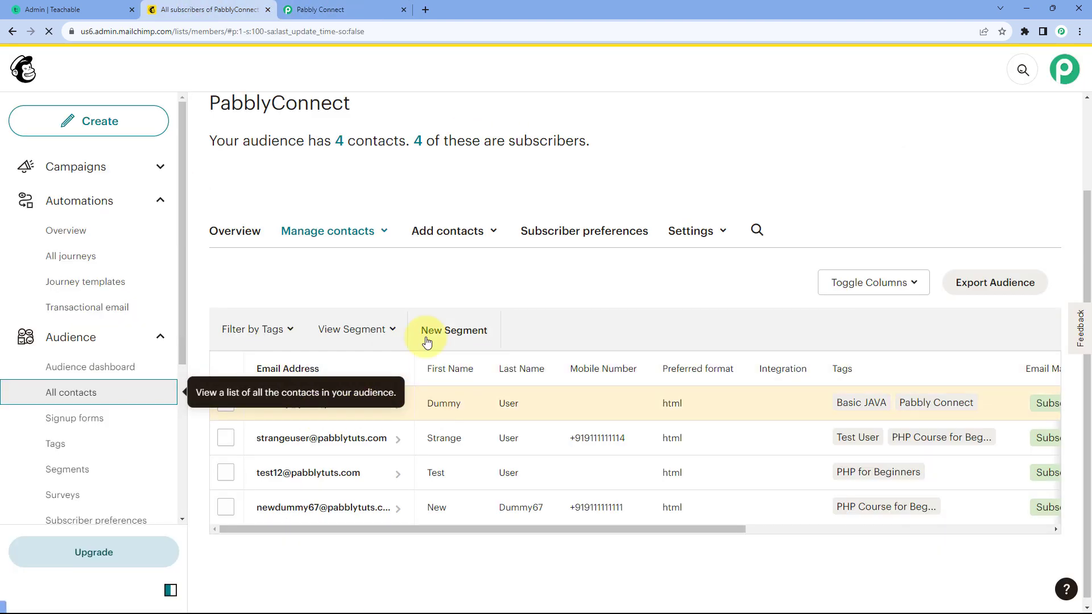
{"action": "left_click", "coordinate": [359, 9]}
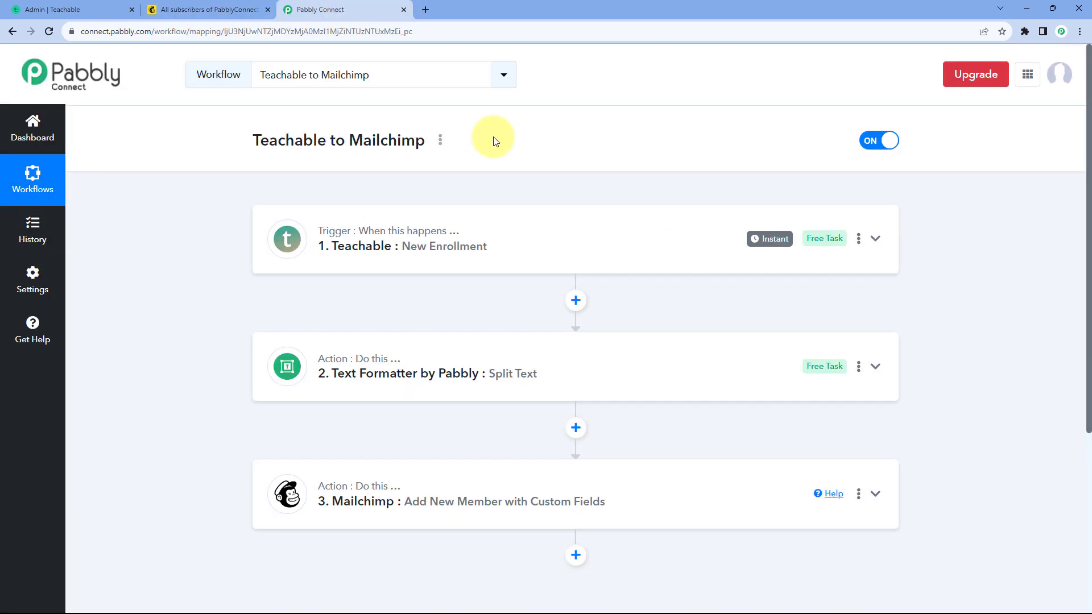